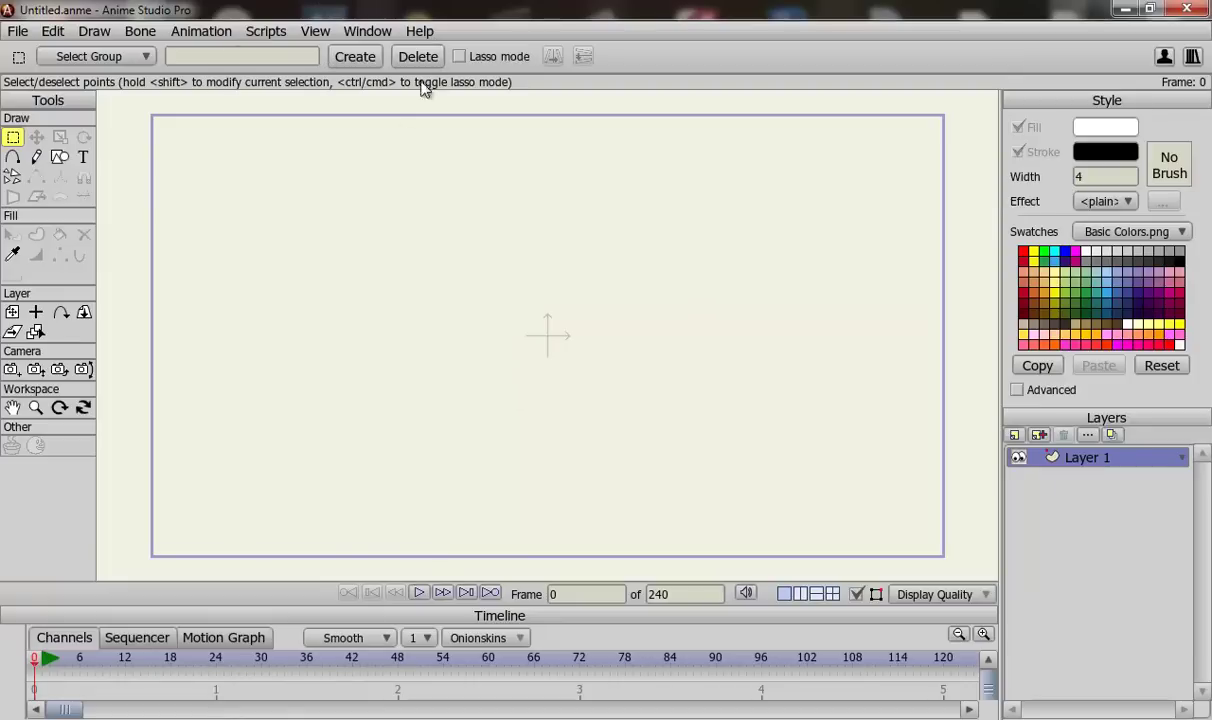
Step: Bring the MVI_7773 clip from the 100CANON folder of the EOS_DIGITAL drive into the Anime Studio Pro project as a video layer
mouse_move(205, 652)
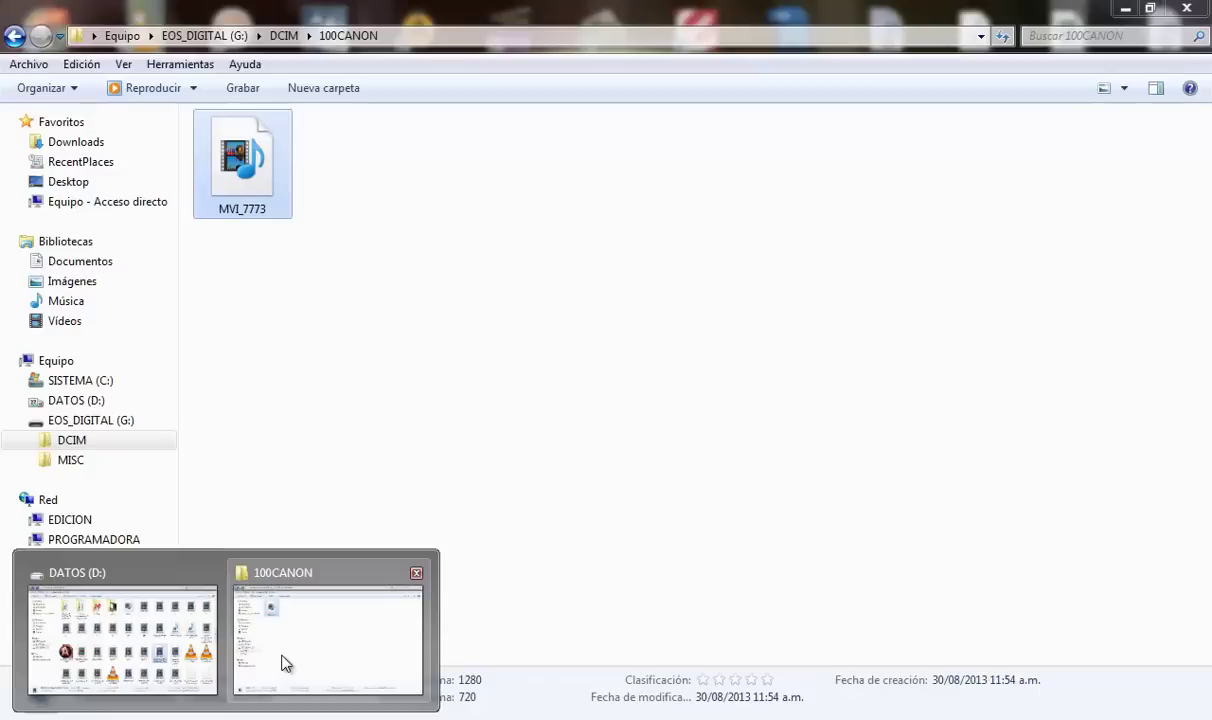
left_click(283, 662)
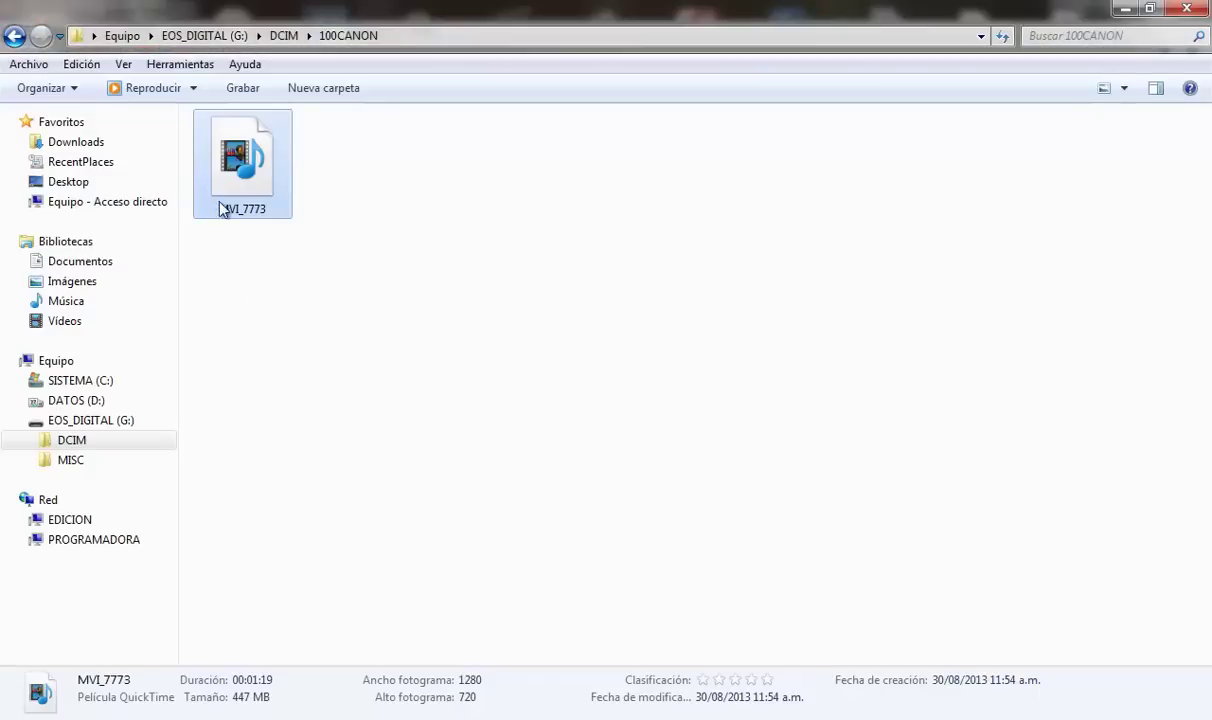
left_click(370, 265)
left_click_drag(262, 200, 433, 474)
scroll(541, 360, "down", 2)
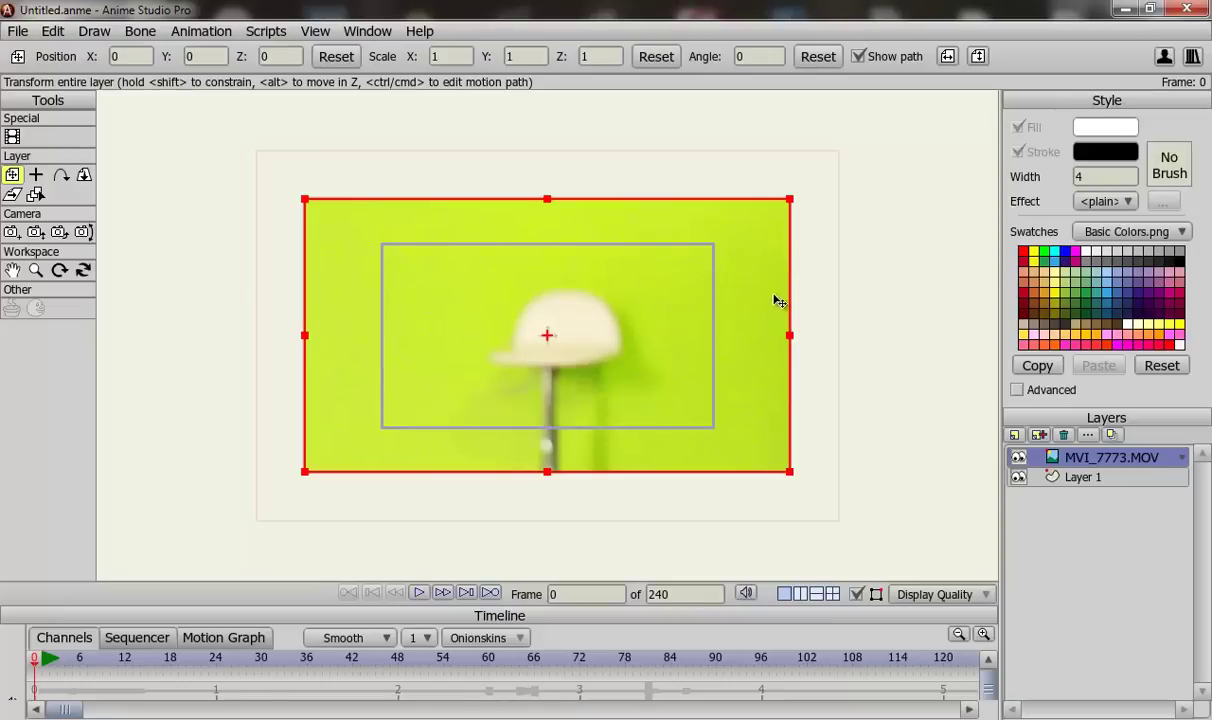
scroll(760, 330, "up", 1)
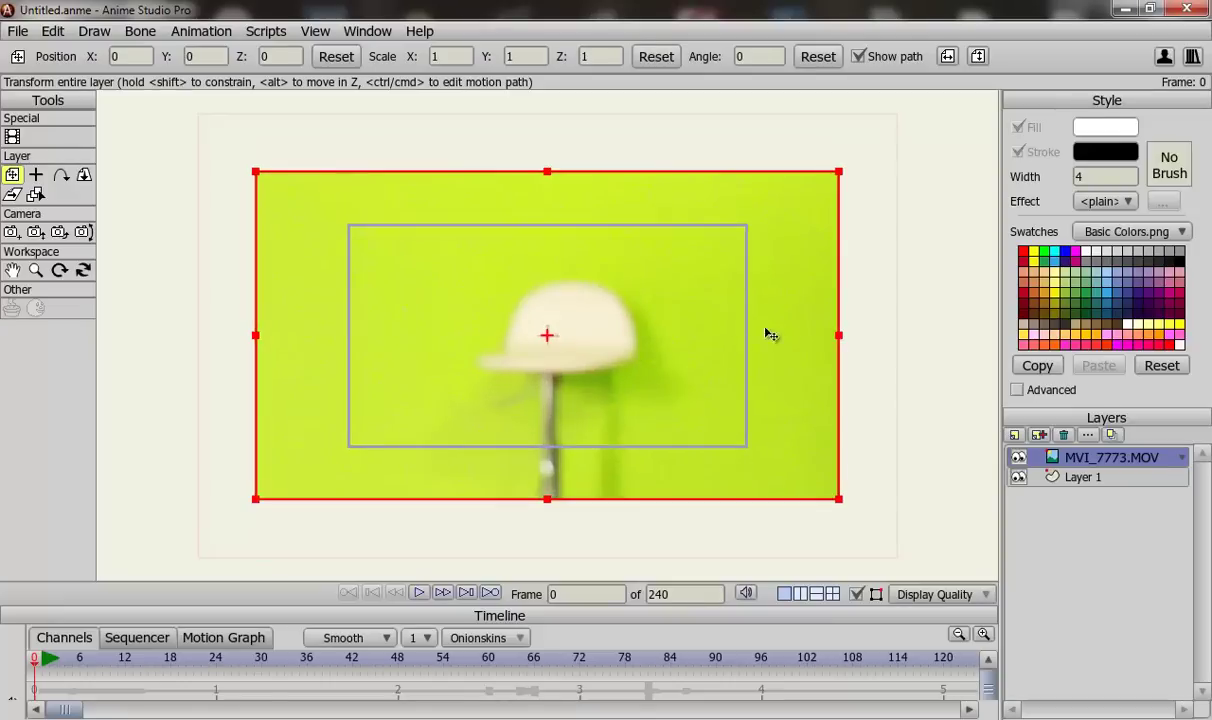
Step: Scrub through the imported video at several frames and enlarge the timeline to show the clip's audio waveform
left_click_drag(90, 668, 728, 655)
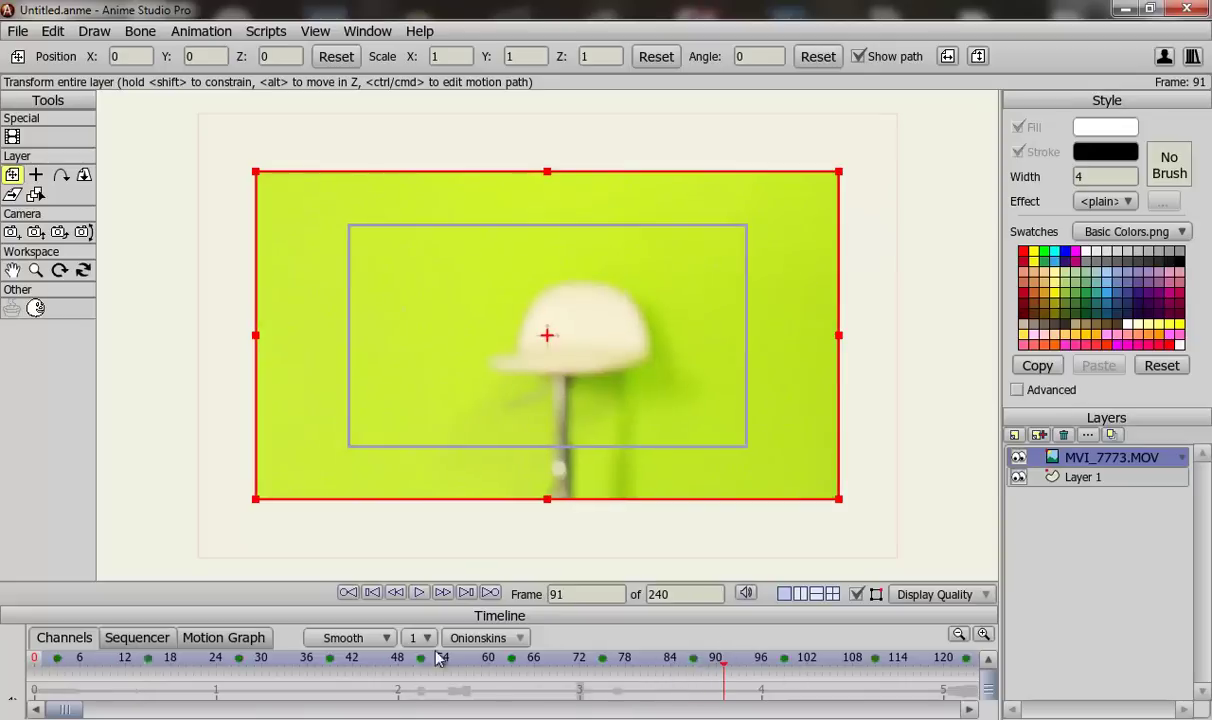
left_click(64, 657)
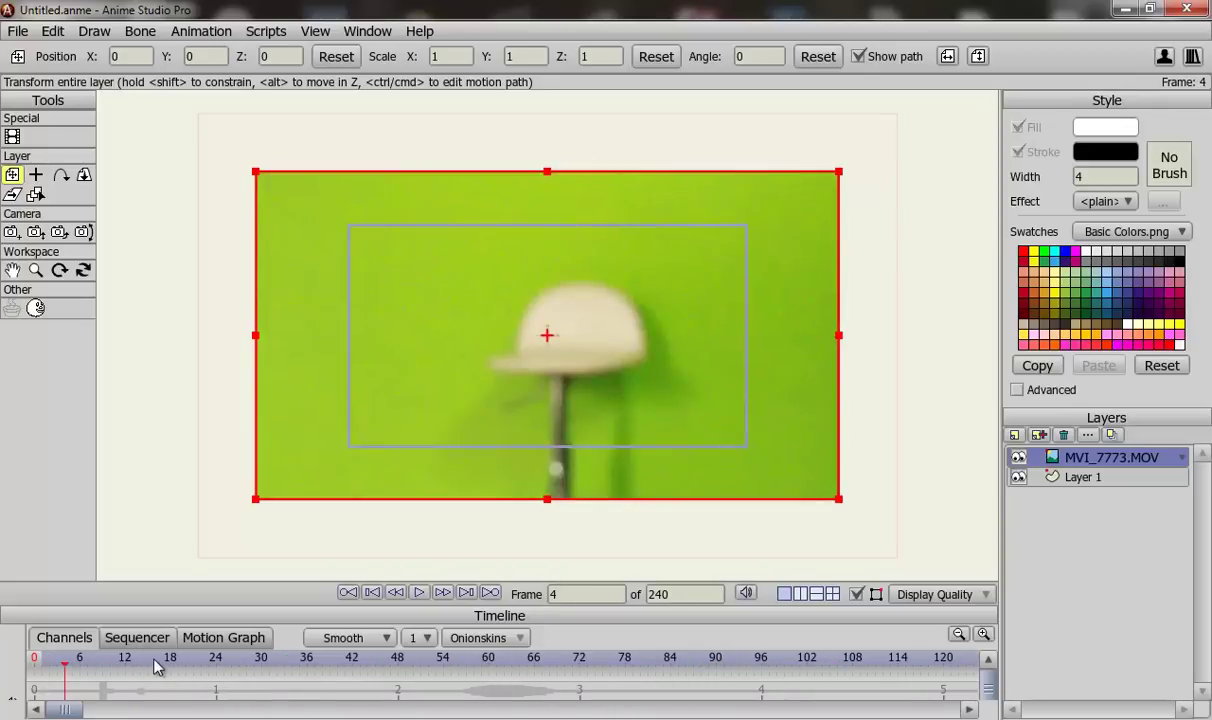
left_click(201, 657)
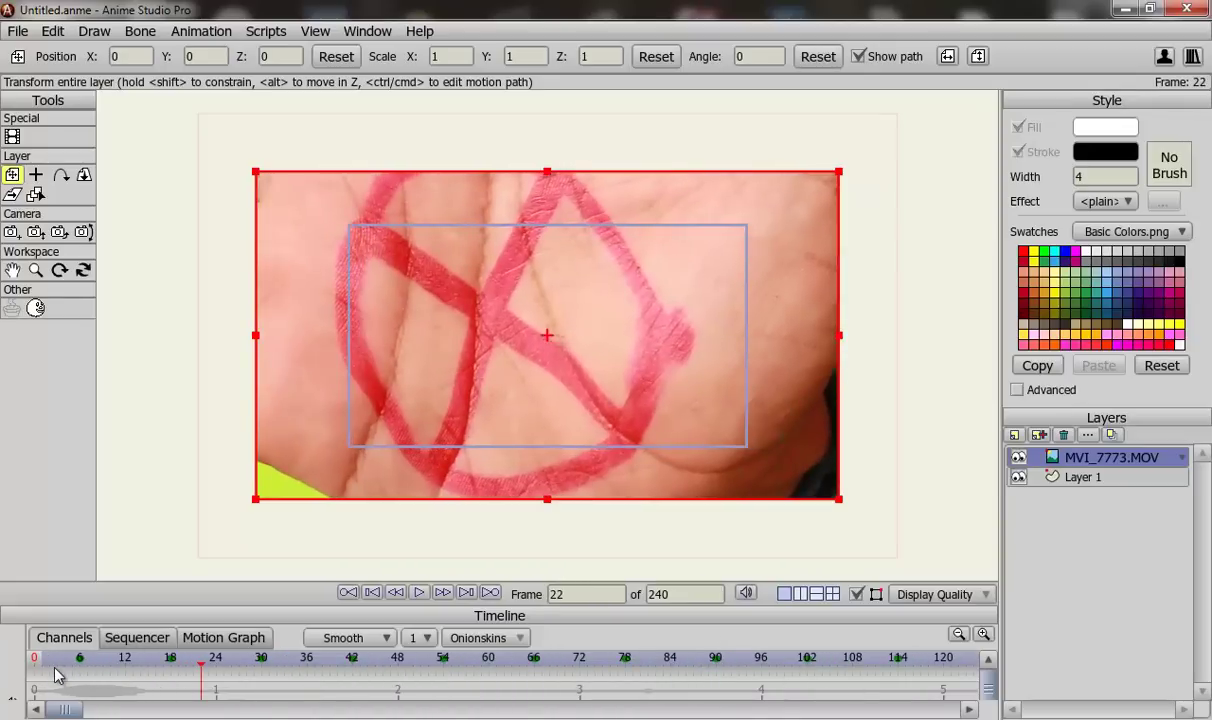
left_click_drag(381, 615, 381, 503)
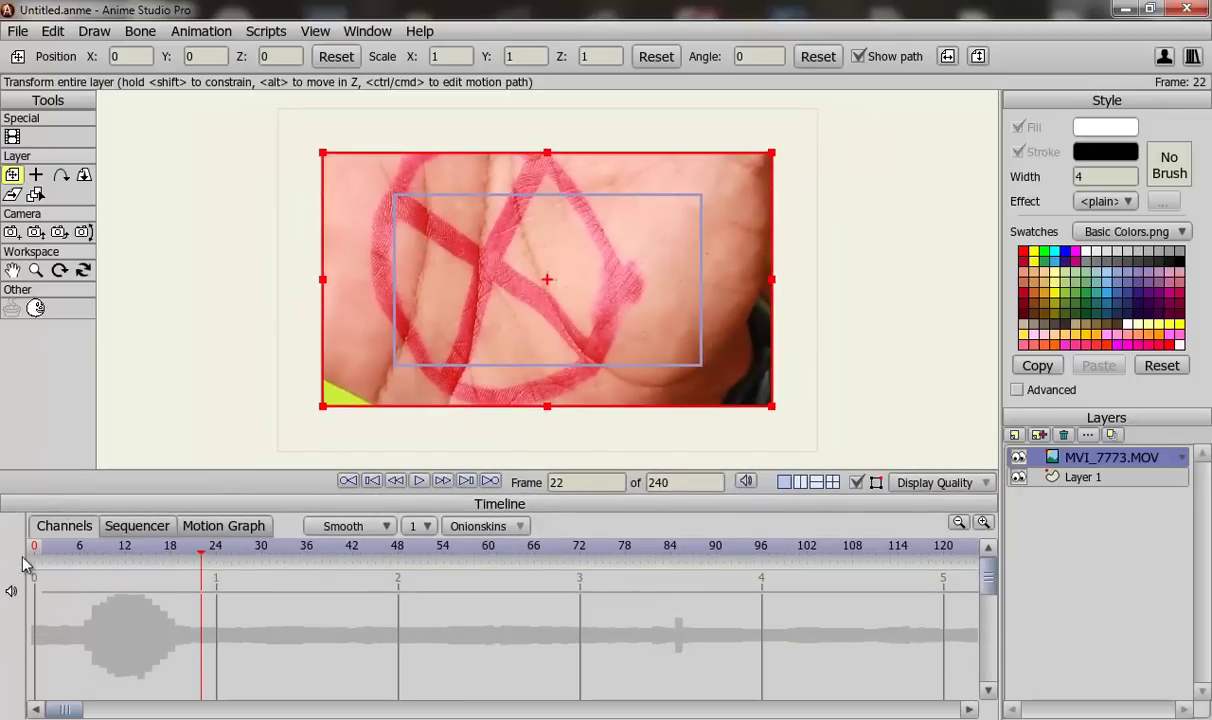
Step: At frame 5, scale the MVI_7773.MOV layer uniformly to 0.6905 so the video fits the project frame
left_click(74, 558)
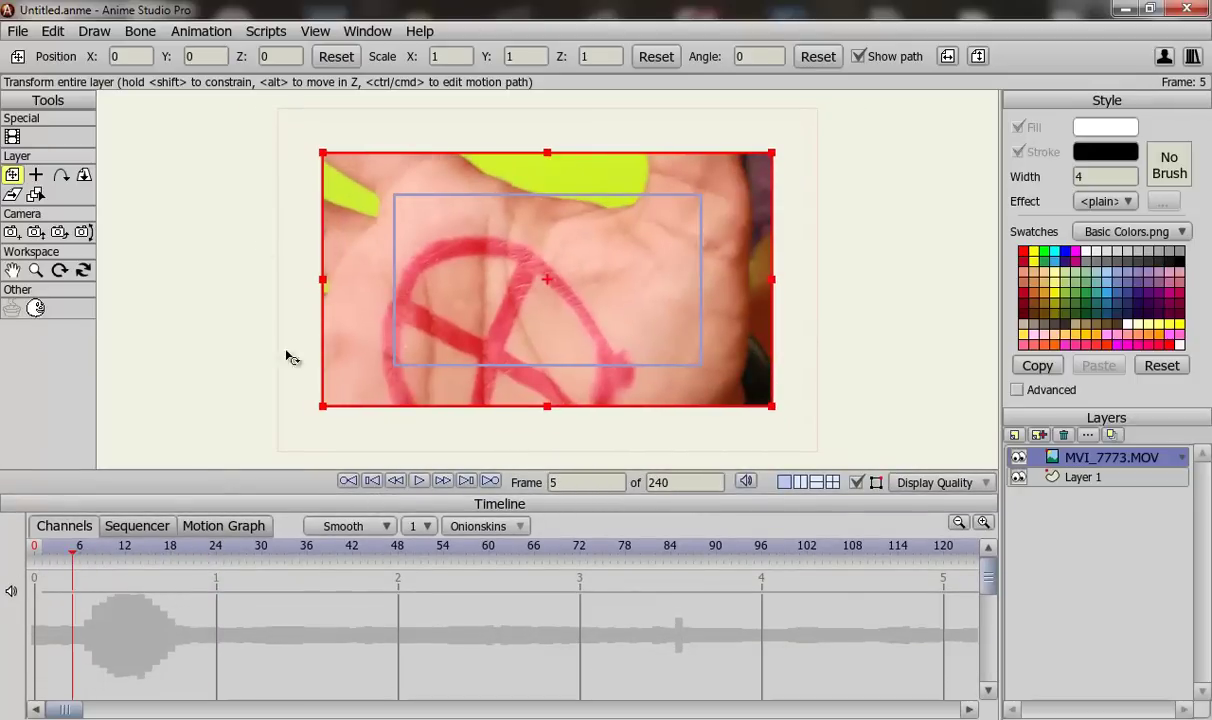
left_click_drag(323, 153, 379, 195)
scroll(419, 270, "up", 2)
scroll(487, 347, "down", 2)
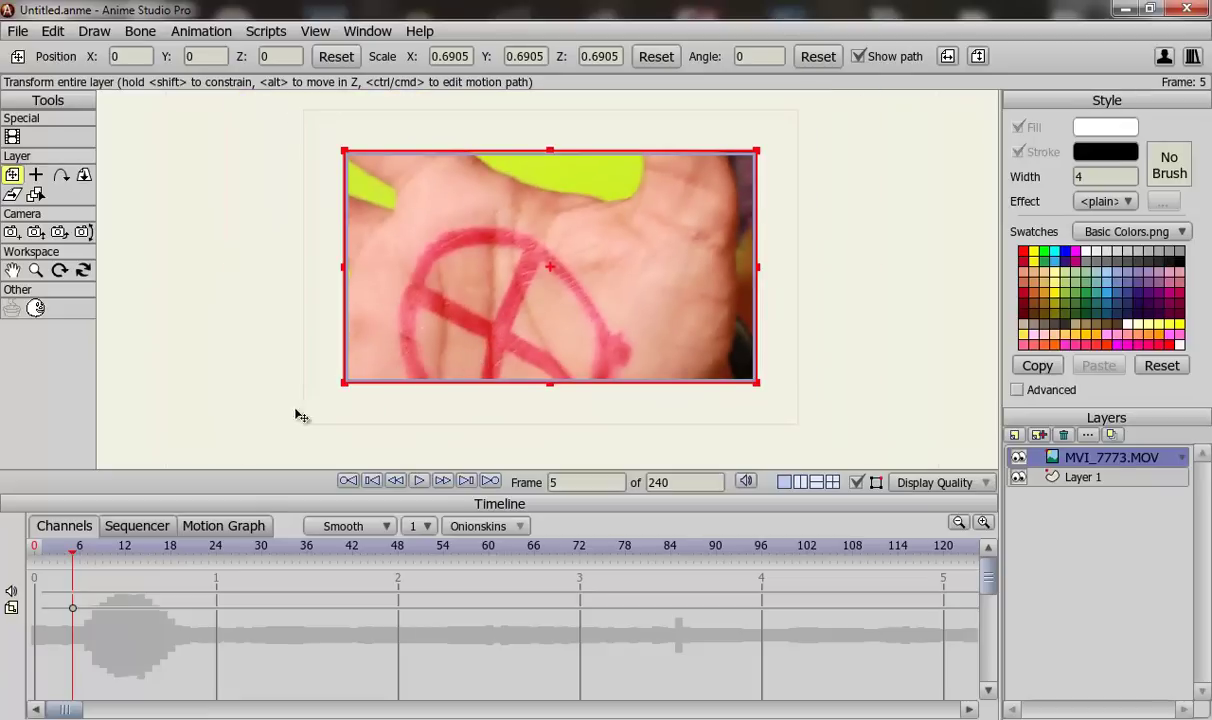
Step: Scrub through the footage as far as frame 202 and return the playhead to frame 0
left_click(95, 552)
left_click_drag(113, 555, 995, 566)
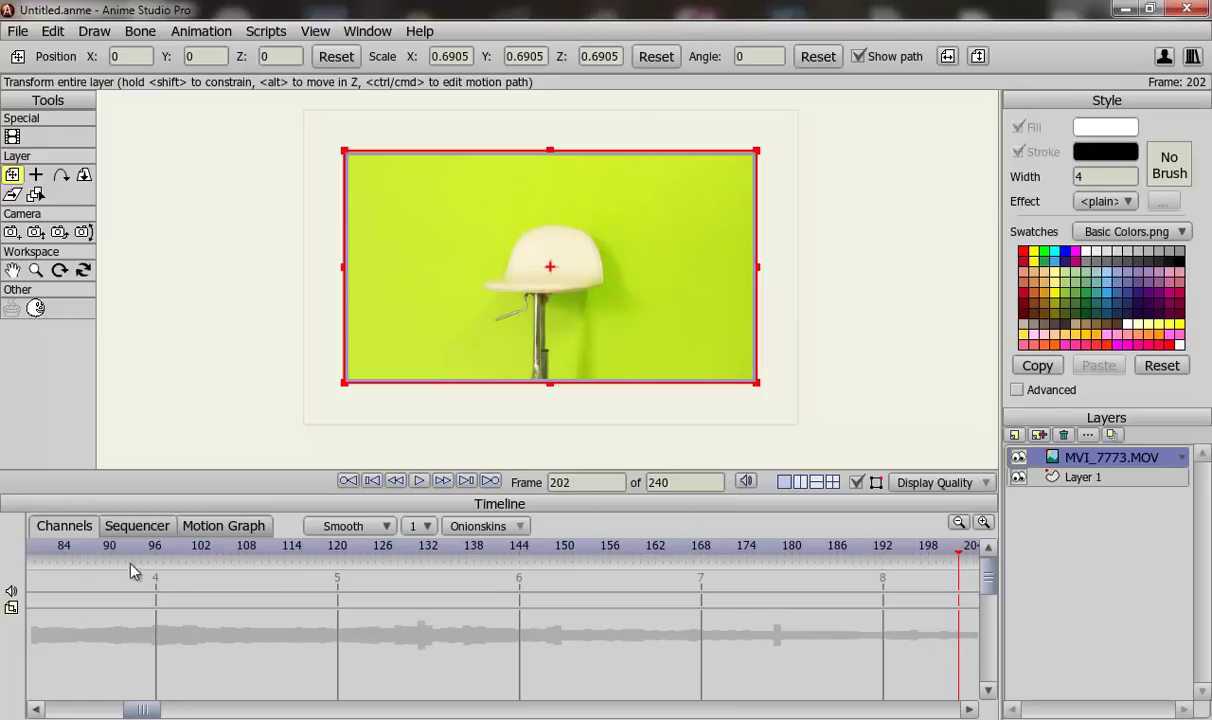
left_click_drag(145, 710, 70, 708)
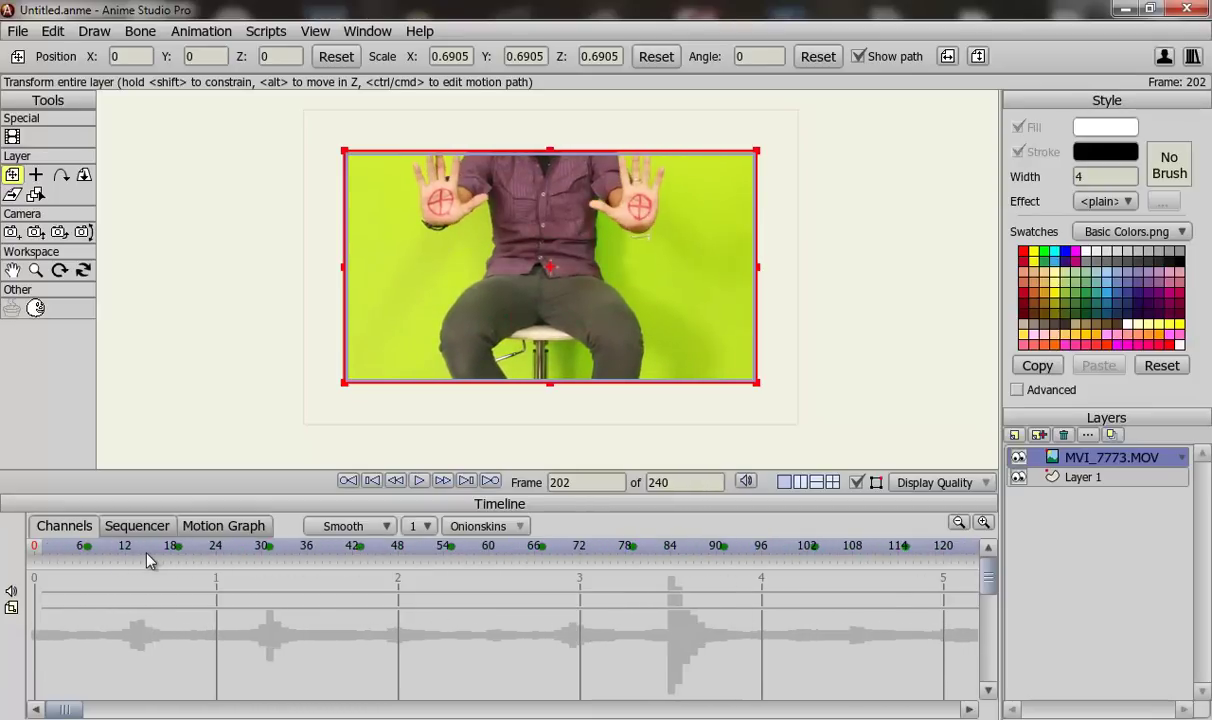
left_click(50, 555)
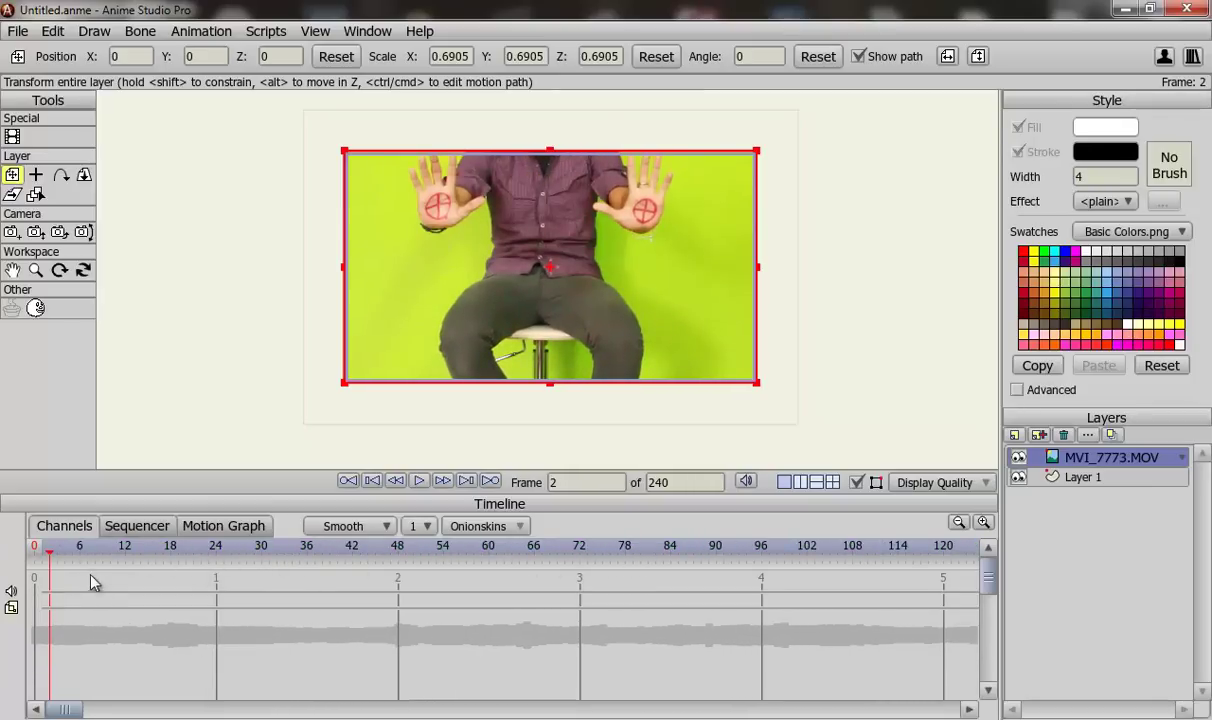
left_click_drag(48, 545, 35, 545)
Step: Examine the red target marks on both palms up close and reduce the timeline height to give the canvas more room
scroll(440, 248, "up", 2)
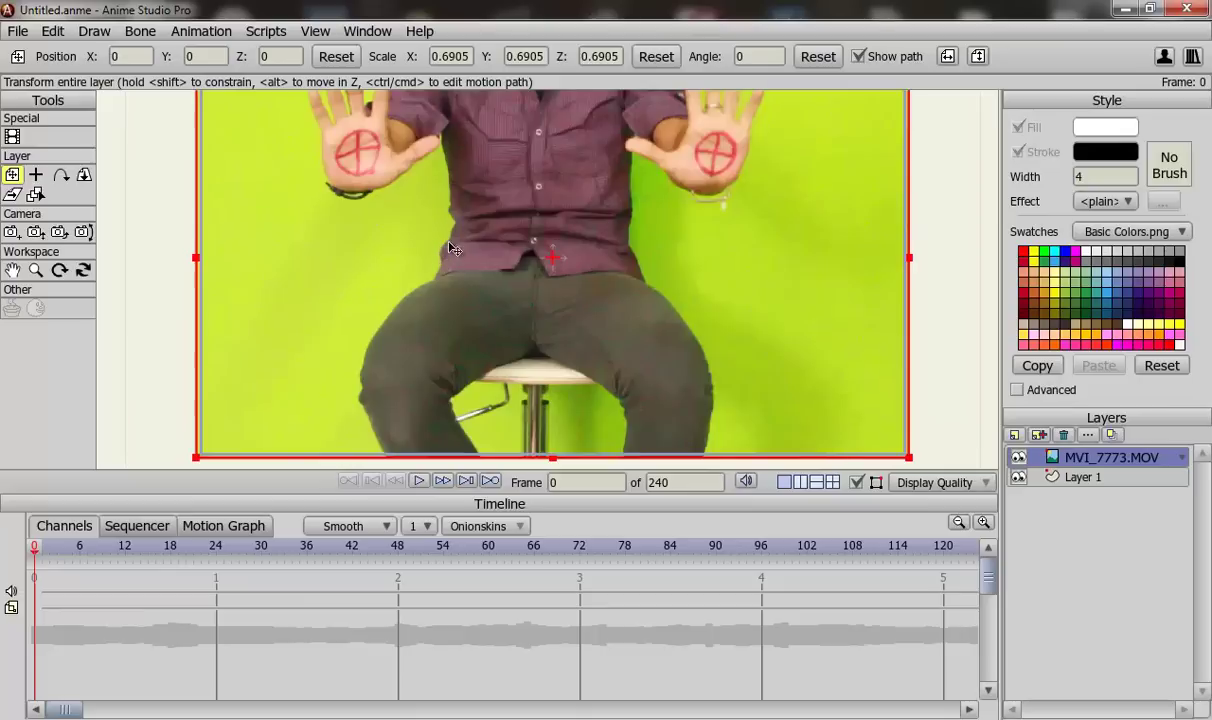
scroll(452, 248, "up", 5)
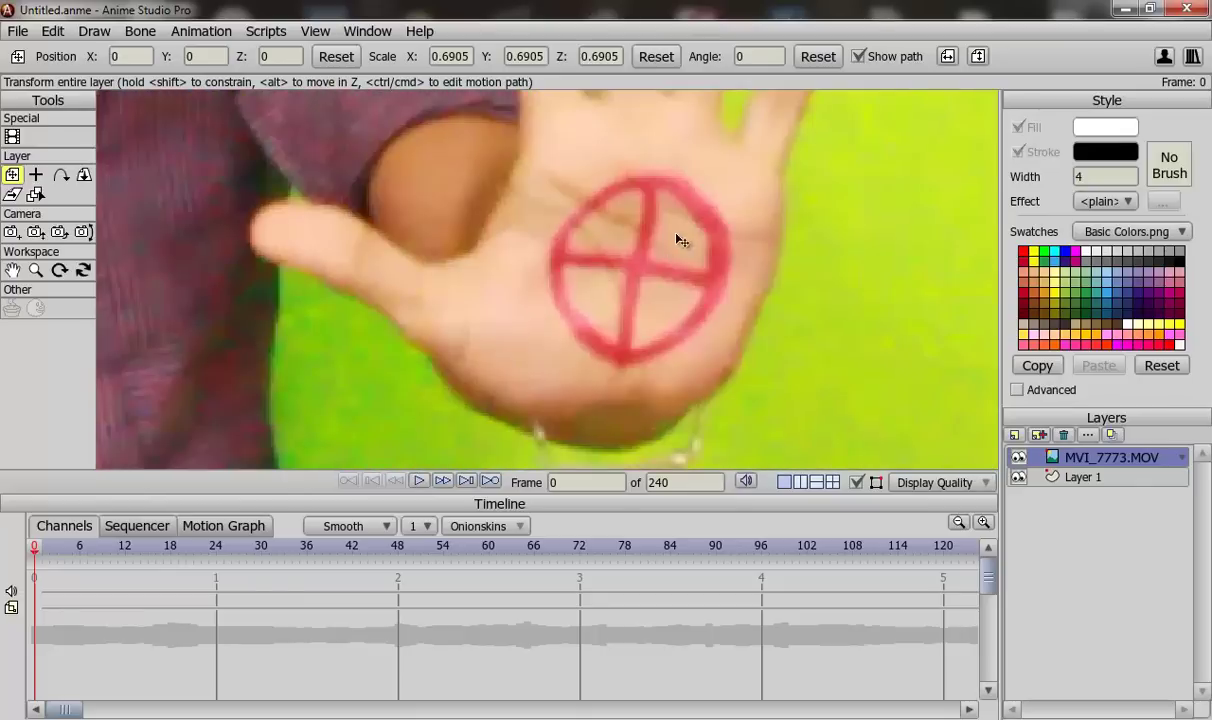
scroll(677, 240, "down", 4)
scroll(455, 330, "up", 6)
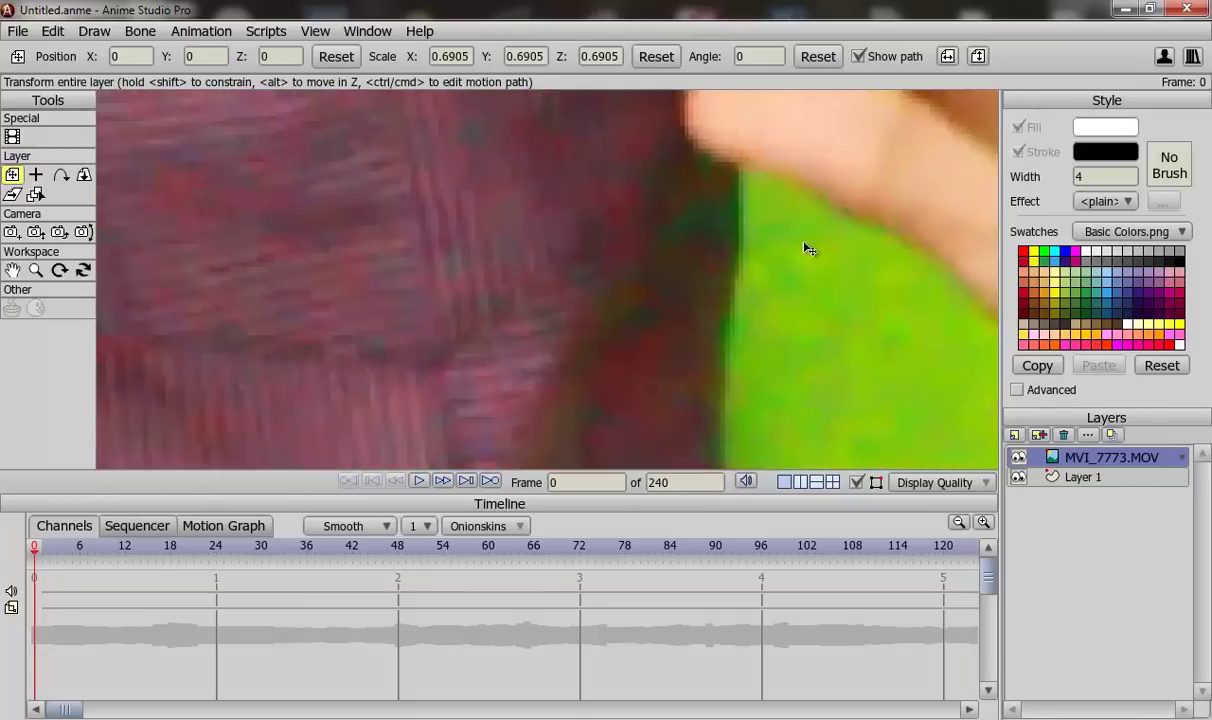
scroll(808, 248, "down", 3)
scroll(652, 395, "up", 4)
scroll(665, 354, "down", 3)
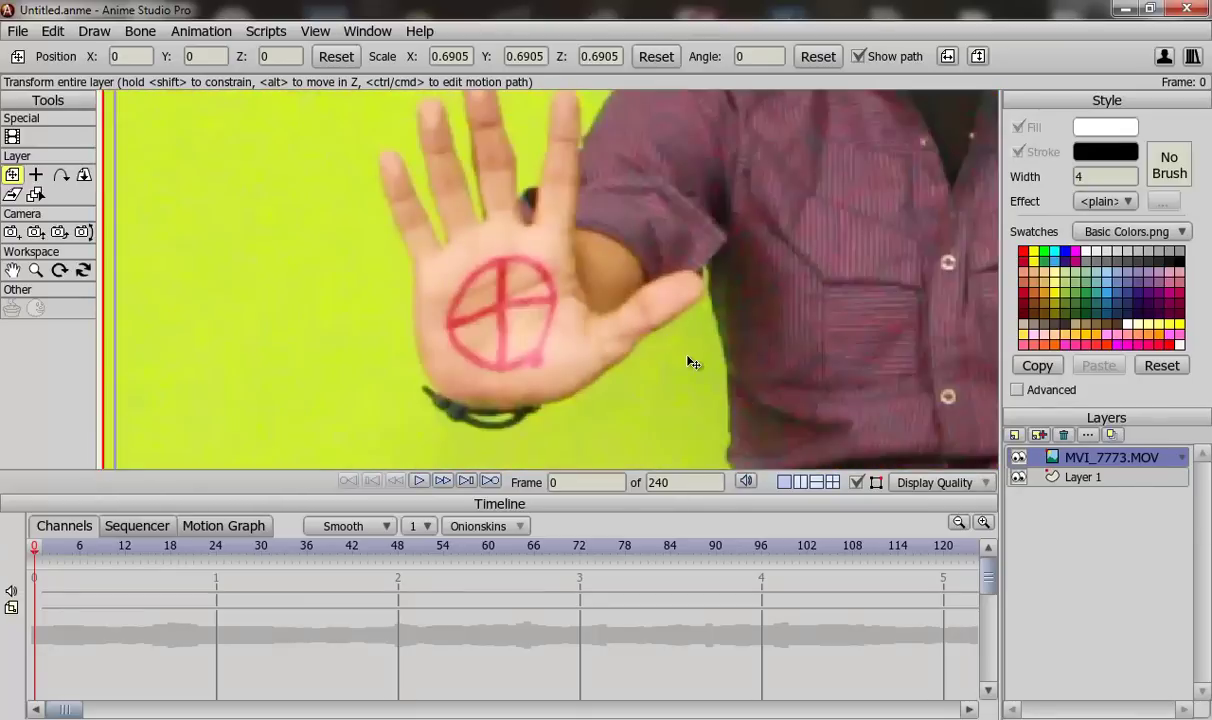
scroll(693, 362, "down", 4)
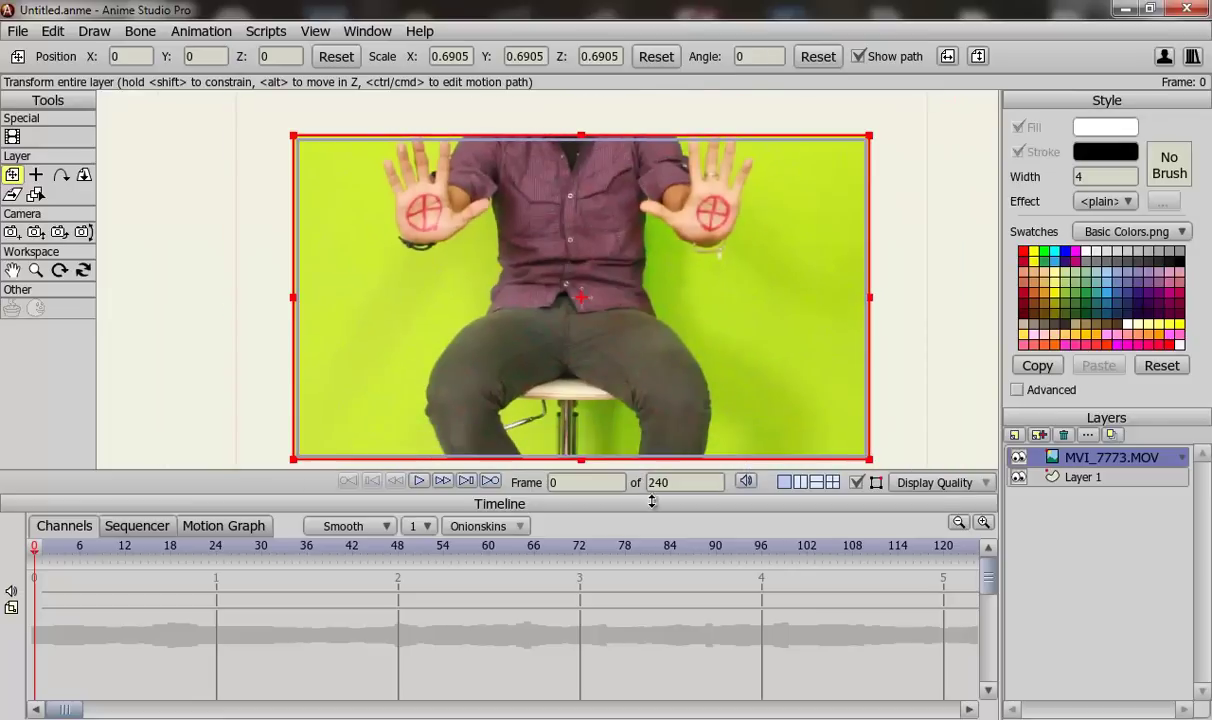
left_click_drag(651, 501, 653, 580)
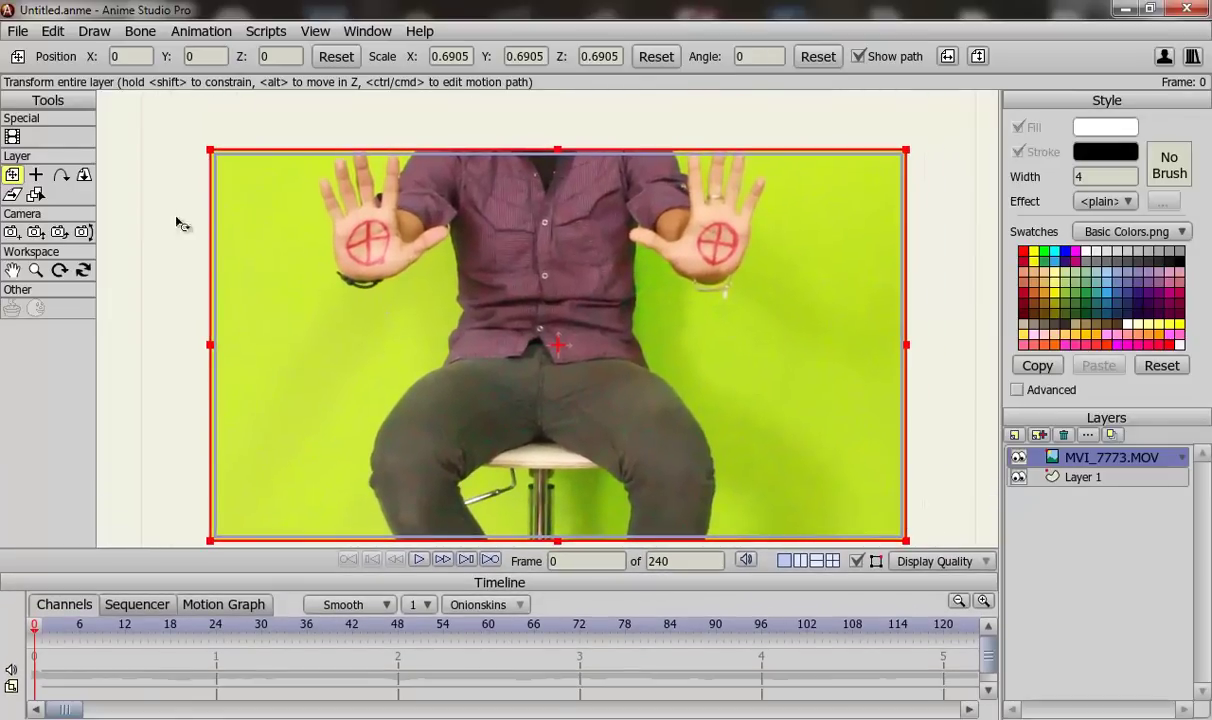
Step: Place a video tracking point at the centre of the red mark on each palm, undoing the surplus point
left_click(12, 136)
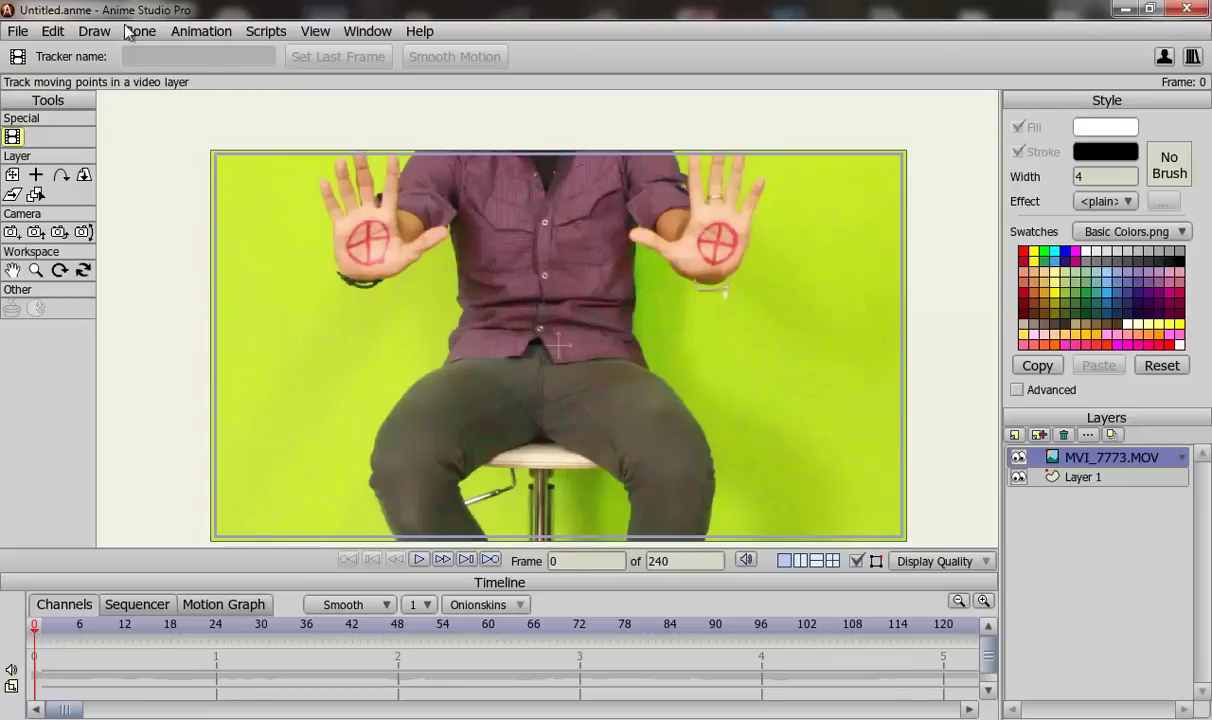
left_click(370, 243)
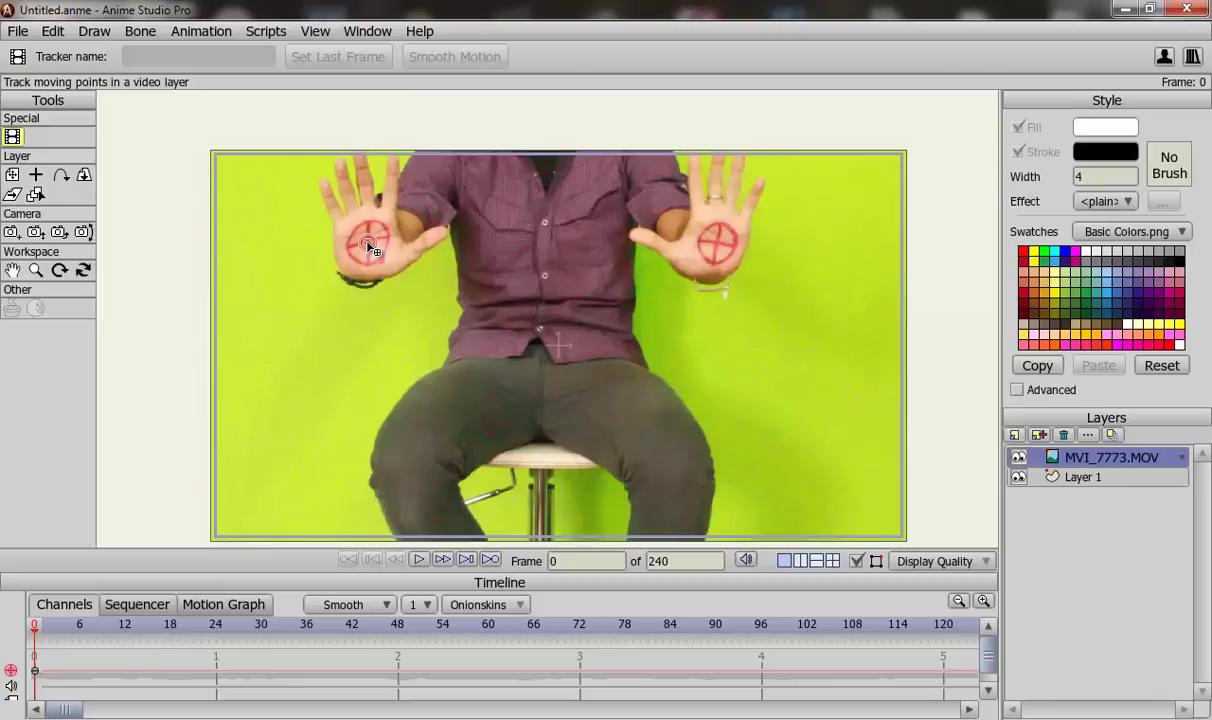
left_click(372, 244)
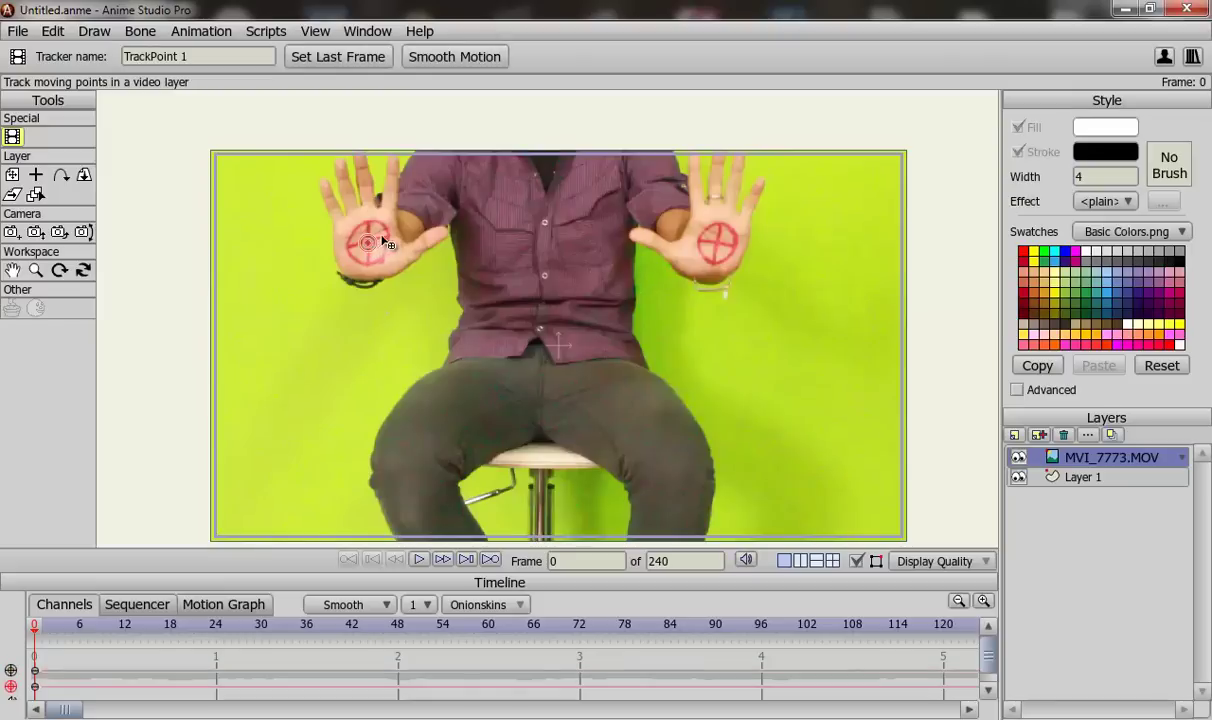
left_click(718, 243)
key("ctrl+z")
Step: Rename the tracking point on the person's right palm, TrackPoint 1, as Derecha
scroll(380, 243, "up", 4)
scroll(380, 243, "up", 4)
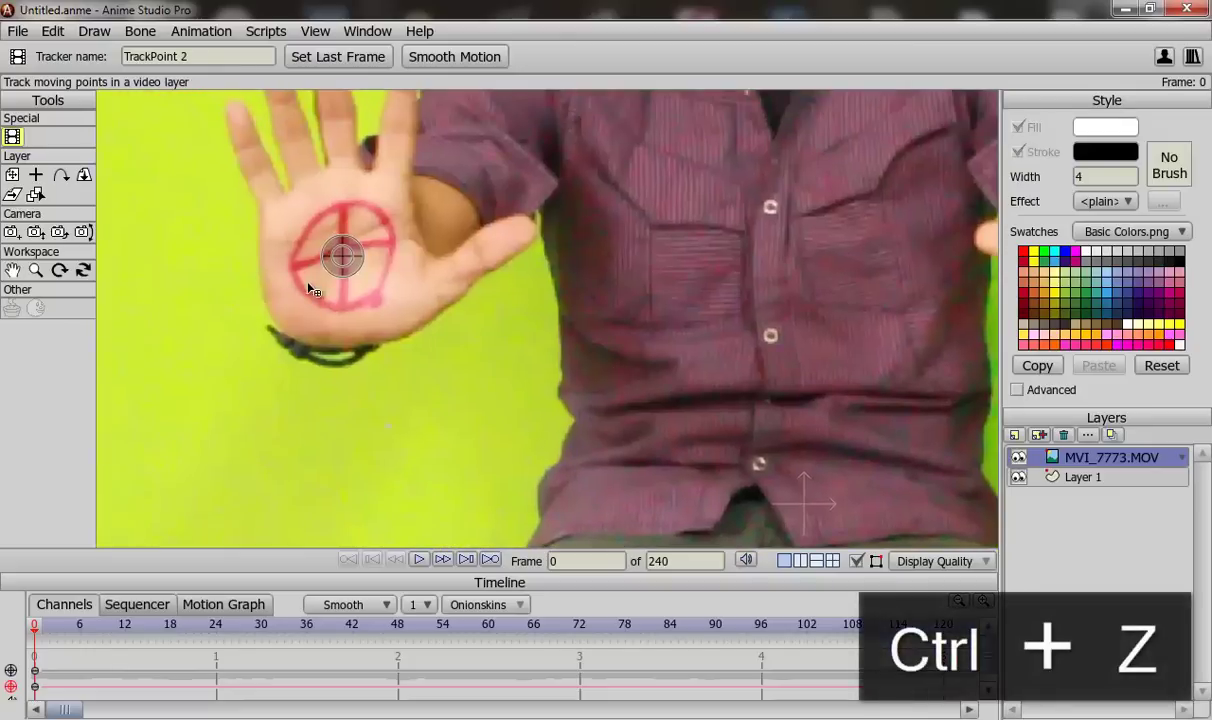
left_click(466, 382)
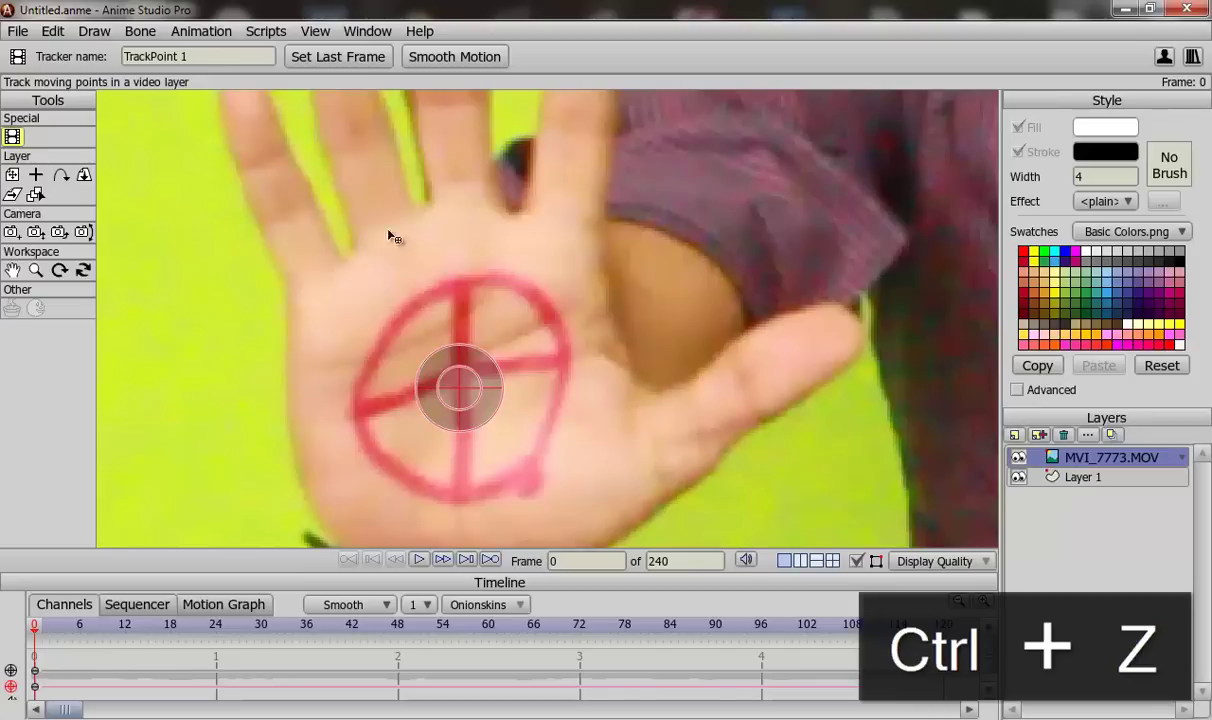
left_click(238, 64)
type("De")
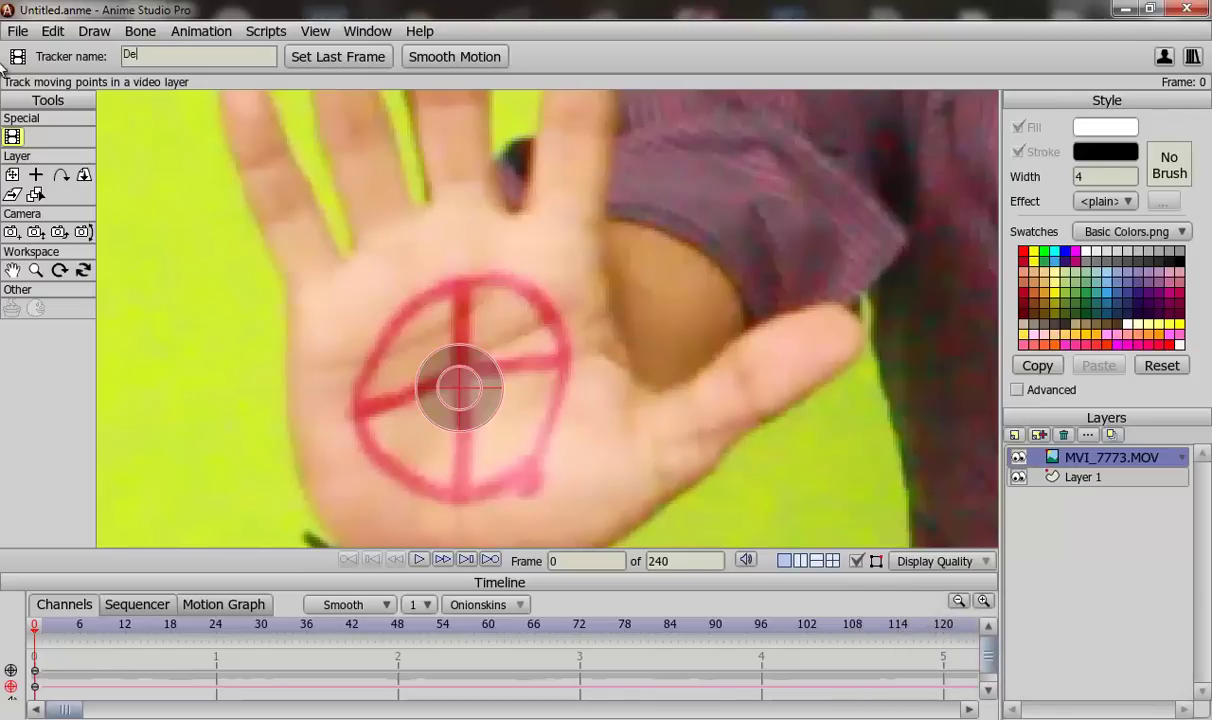
type("recha")
key("Return")
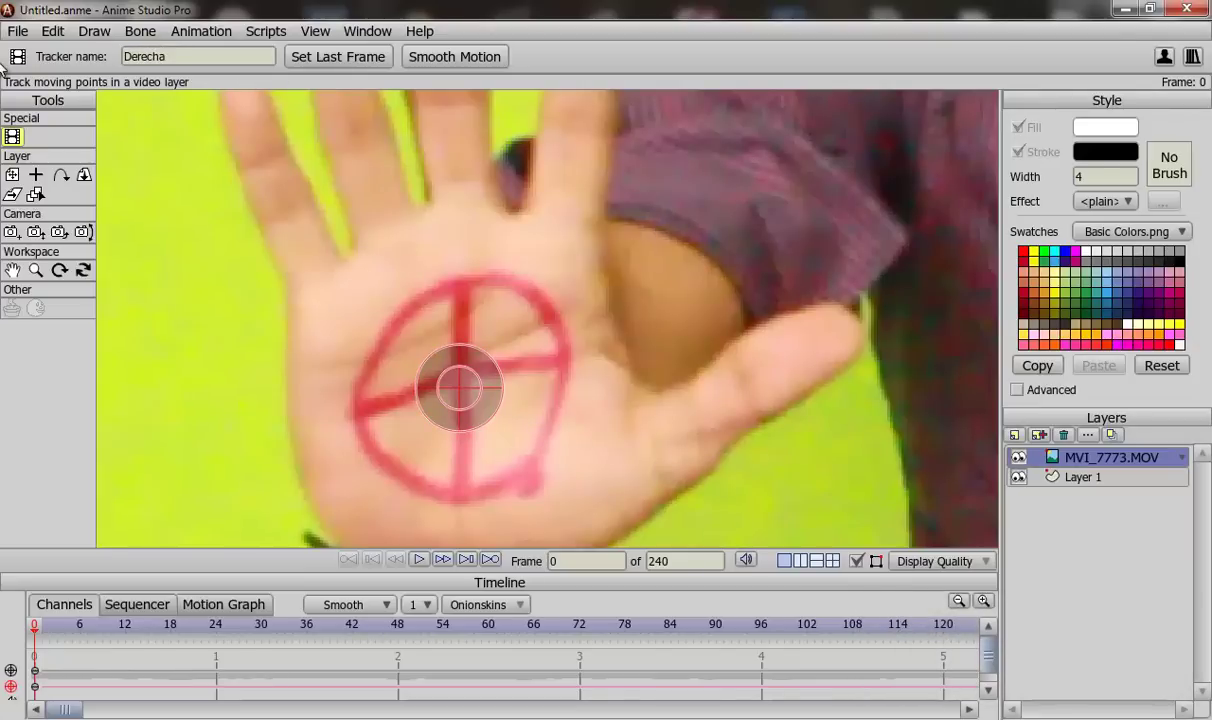
Step: Rename the tracking point on the person's left palm, TrackPoint 2, as Izquierda
scroll(506, 406, "down", 5)
scroll(806, 376, "right", 3)
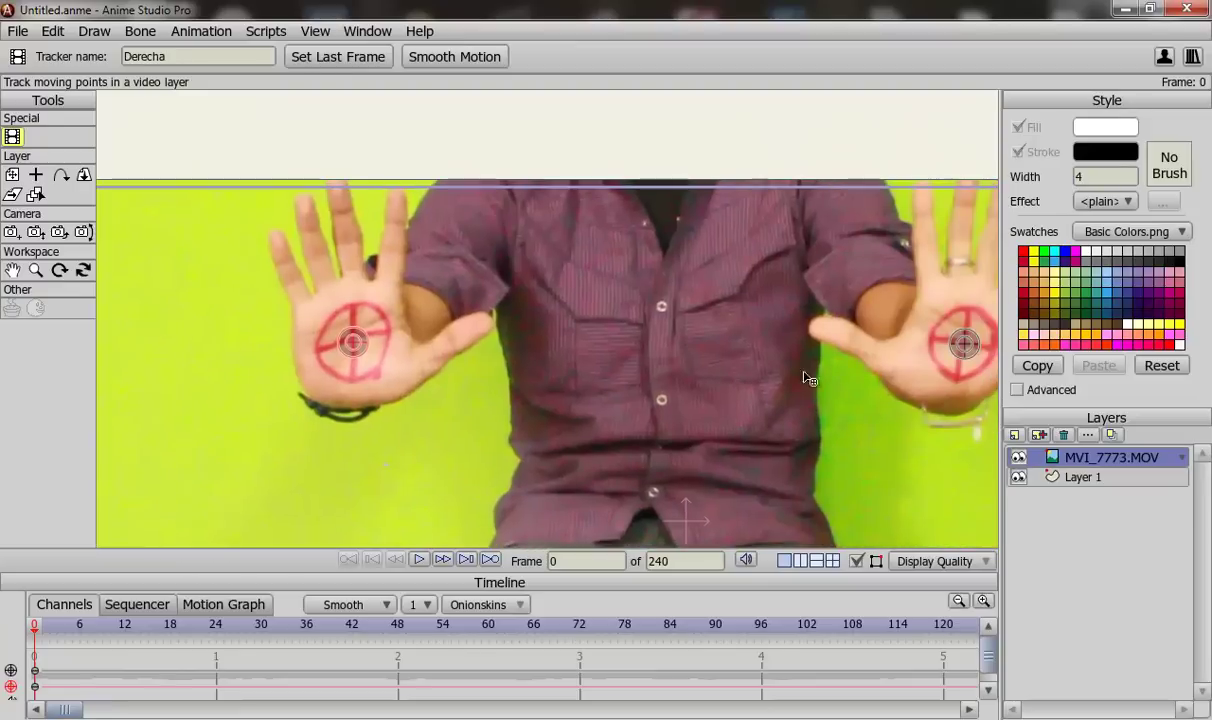
left_click(966, 345)
left_click(196, 56)
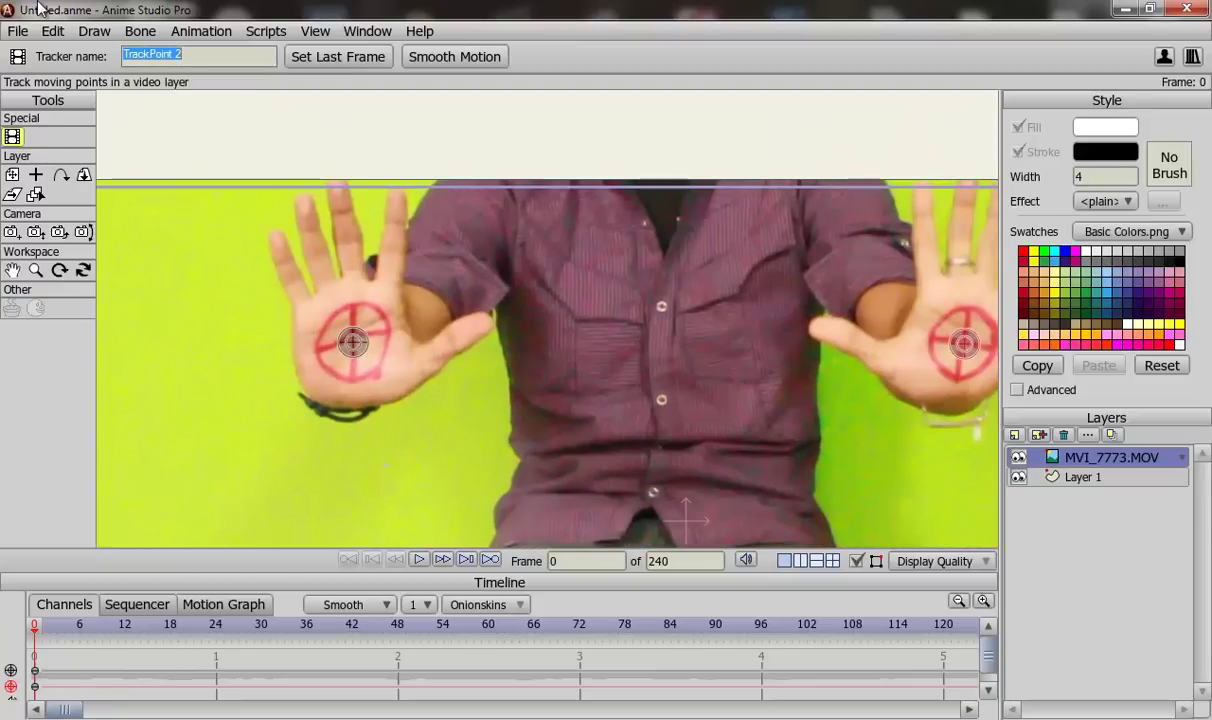
key("BackSpace")
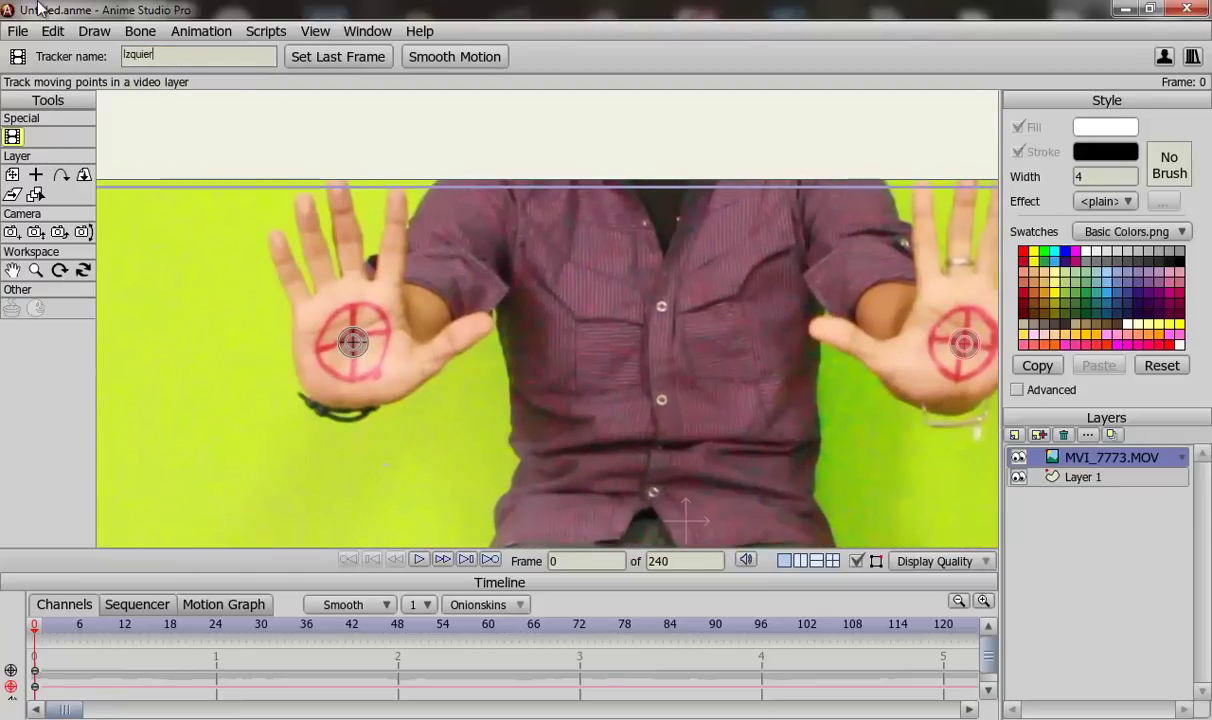
key("Return")
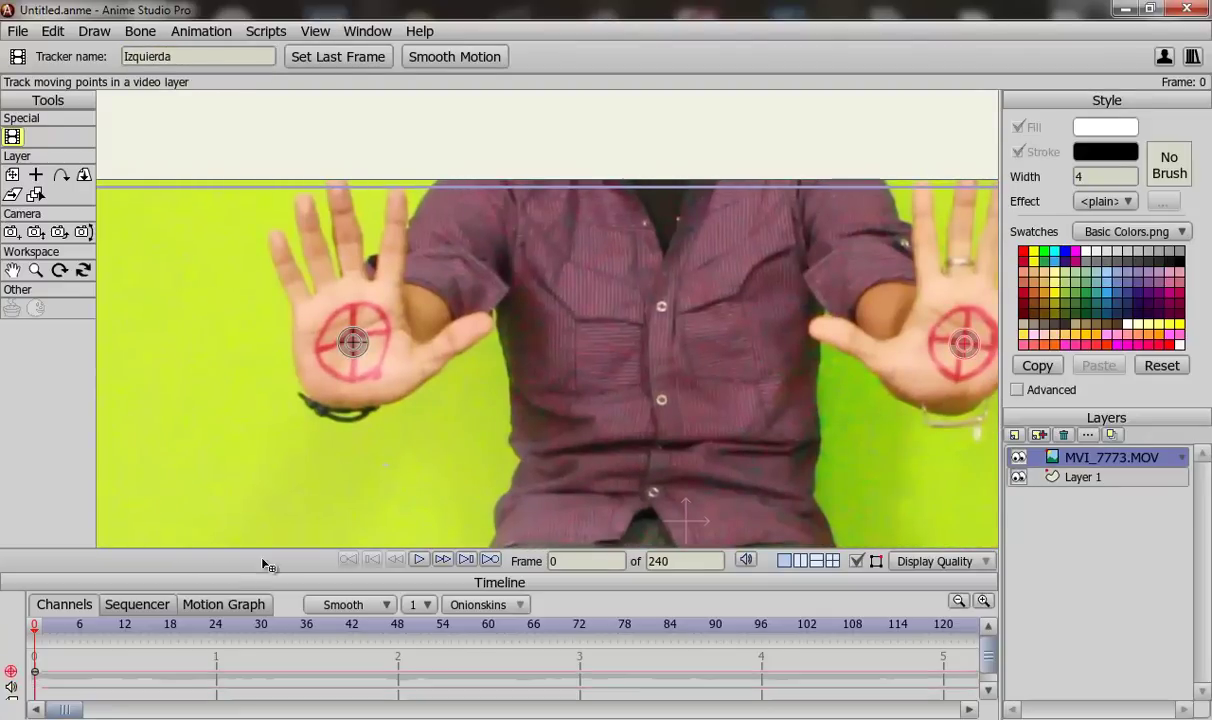
Step: Enlarge the Derecha tracker's outer circle to nearly fill the red circle on the palm, and slightly widen its inner circle
scroll(270, 293, "up", 3)
left_click_drag(270, 293, 568, 276)
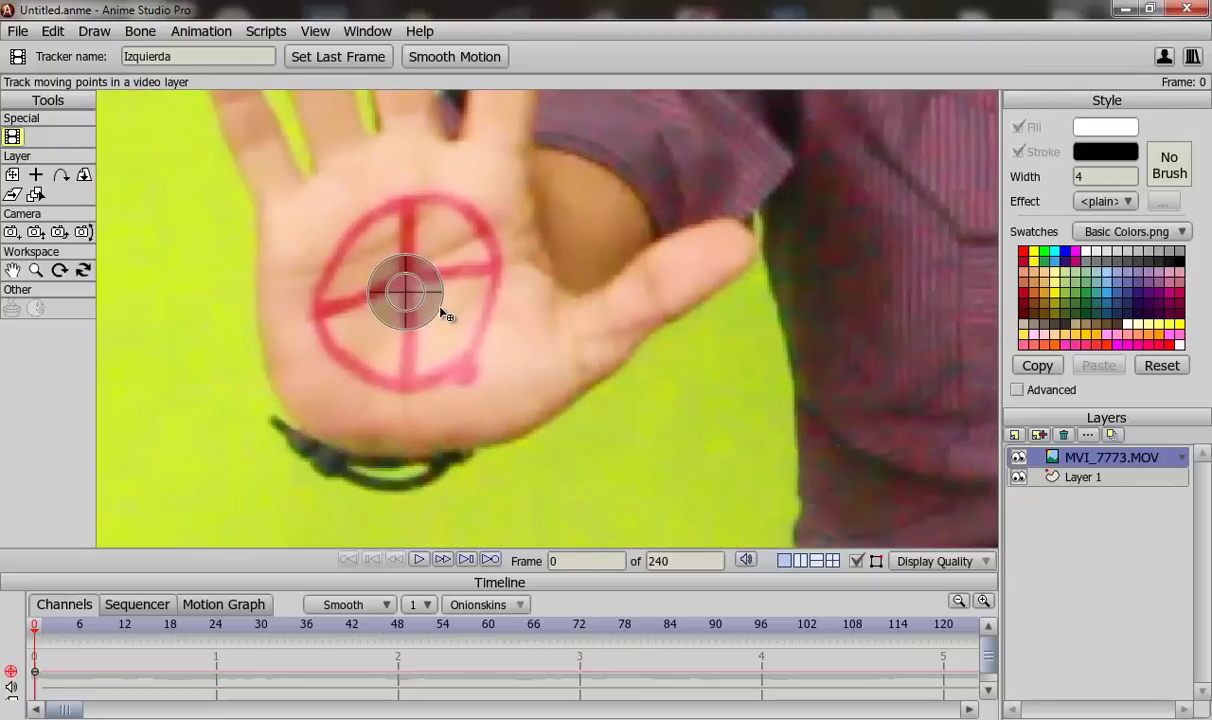
left_click_drag(441, 315, 626, 320)
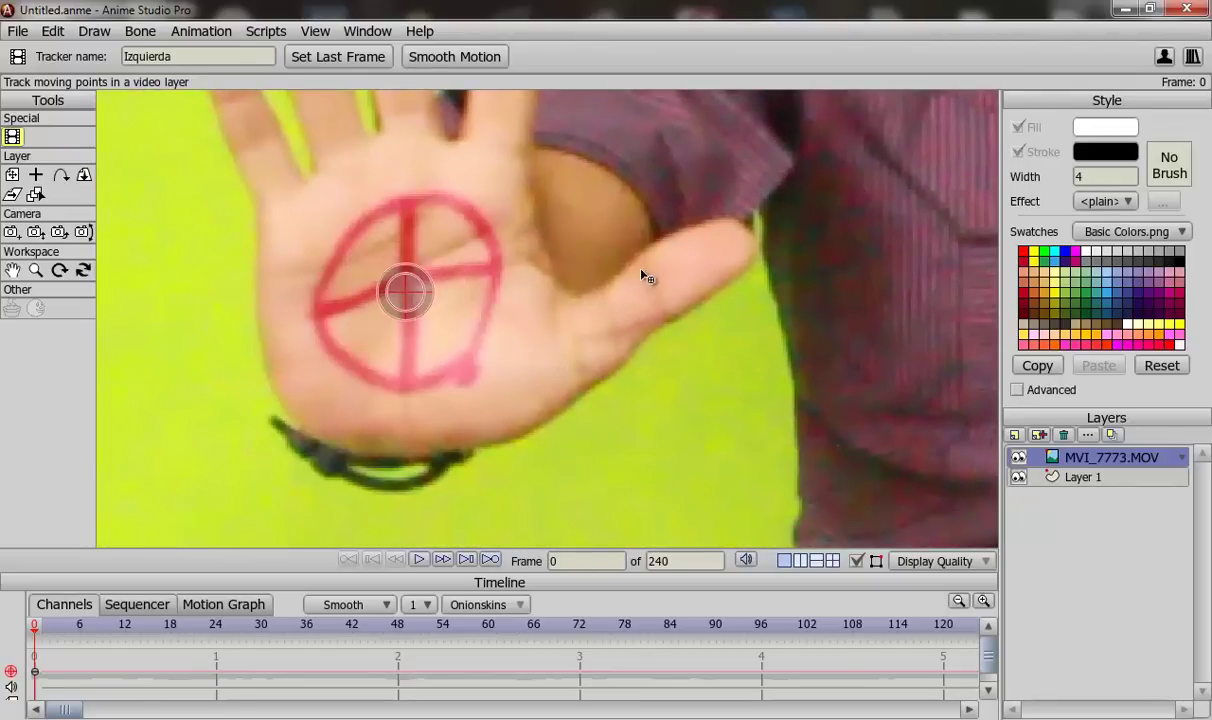
left_click(467, 291)
left_click_drag(397, 302, 503, 309)
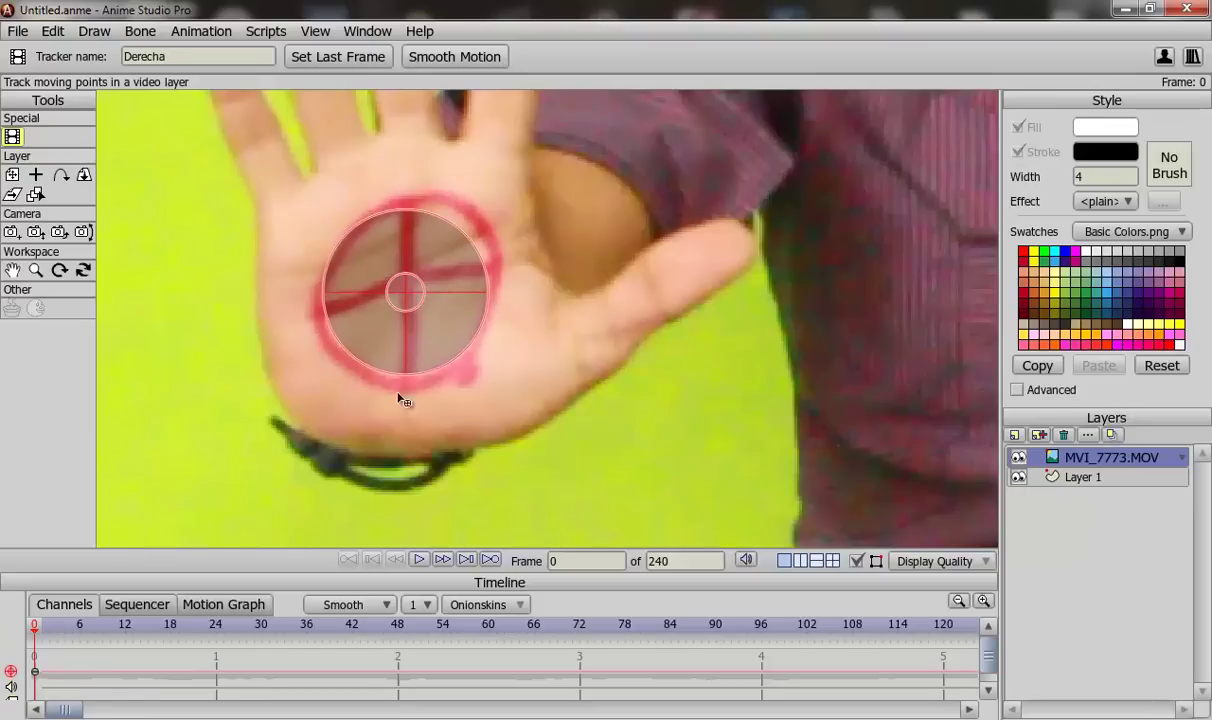
left_click_drag(420, 302, 418, 299)
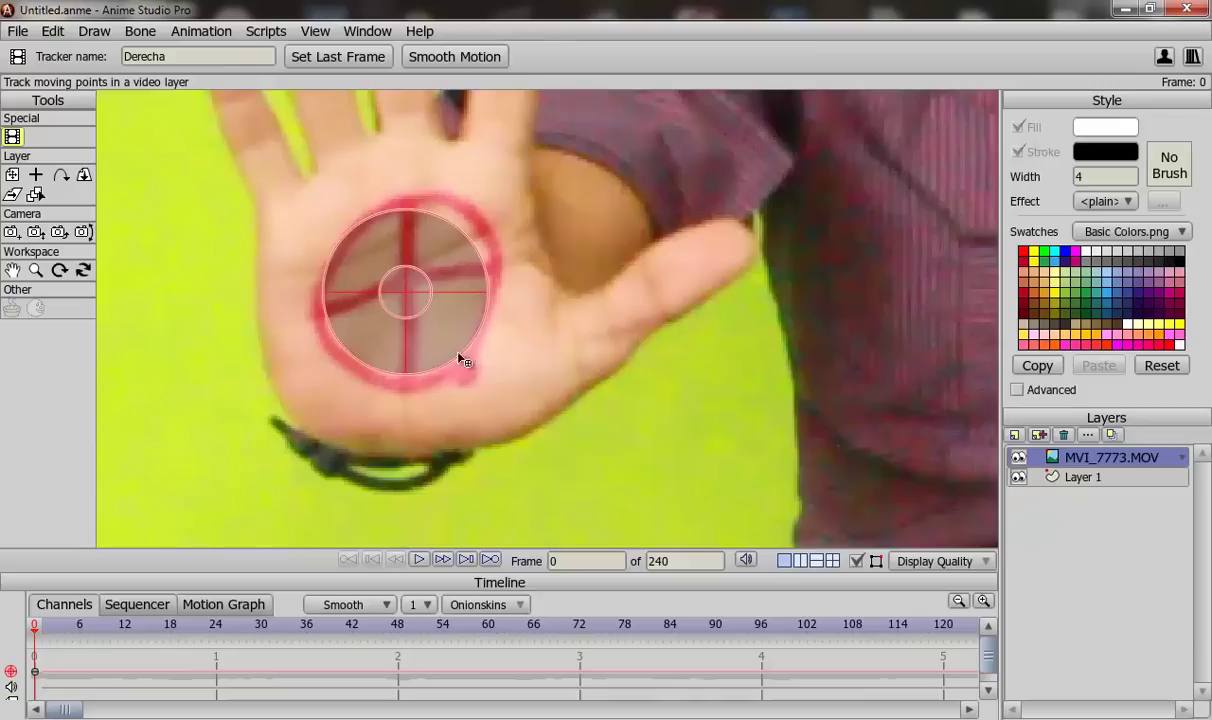
scroll(417, 257, "up", 2)
scroll(480, 270, "down", 5)
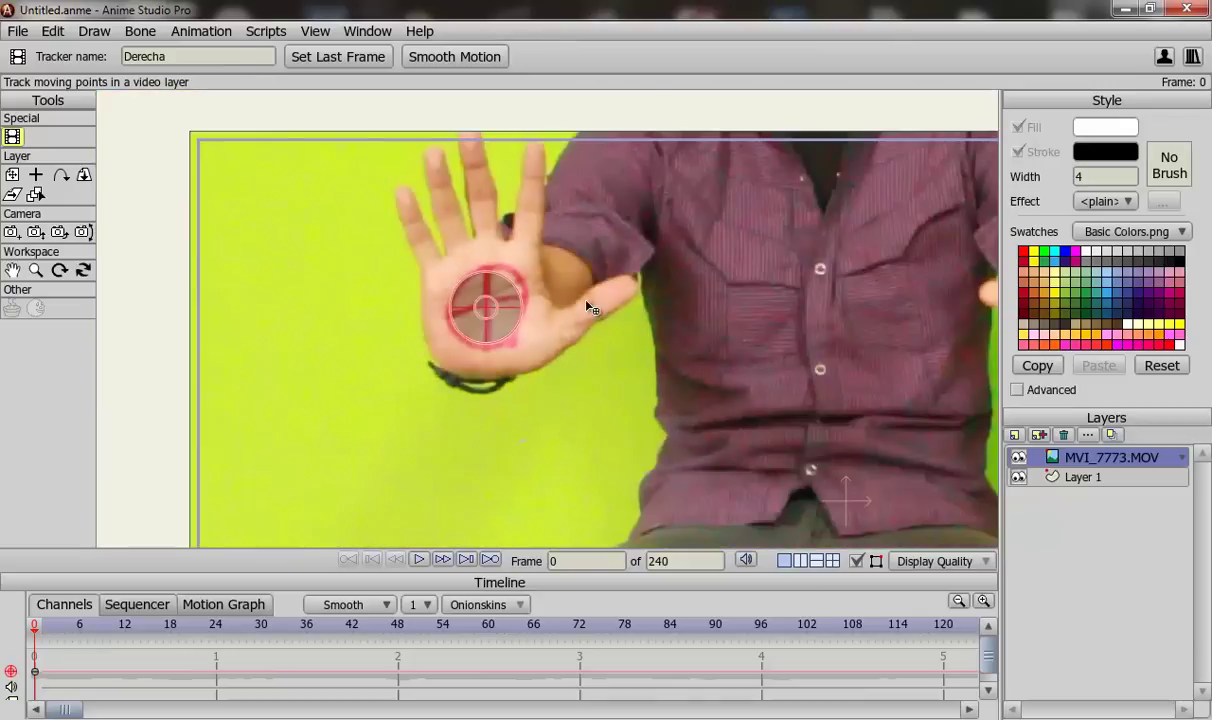
Step: Enlarge the Izquierda tracker's outer circle to nearly fill the red circle on the palm, and recentre it on the cross
scroll(419, 330, "up", 2)
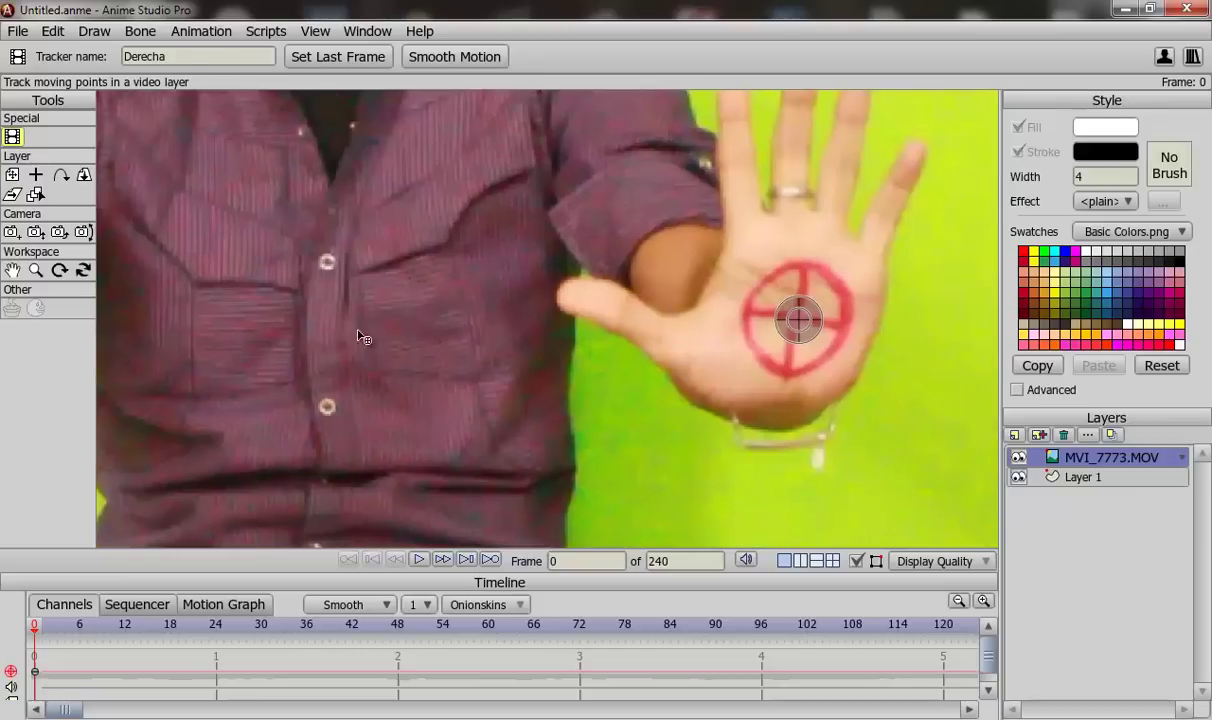
scroll(549, 316, "up", 3)
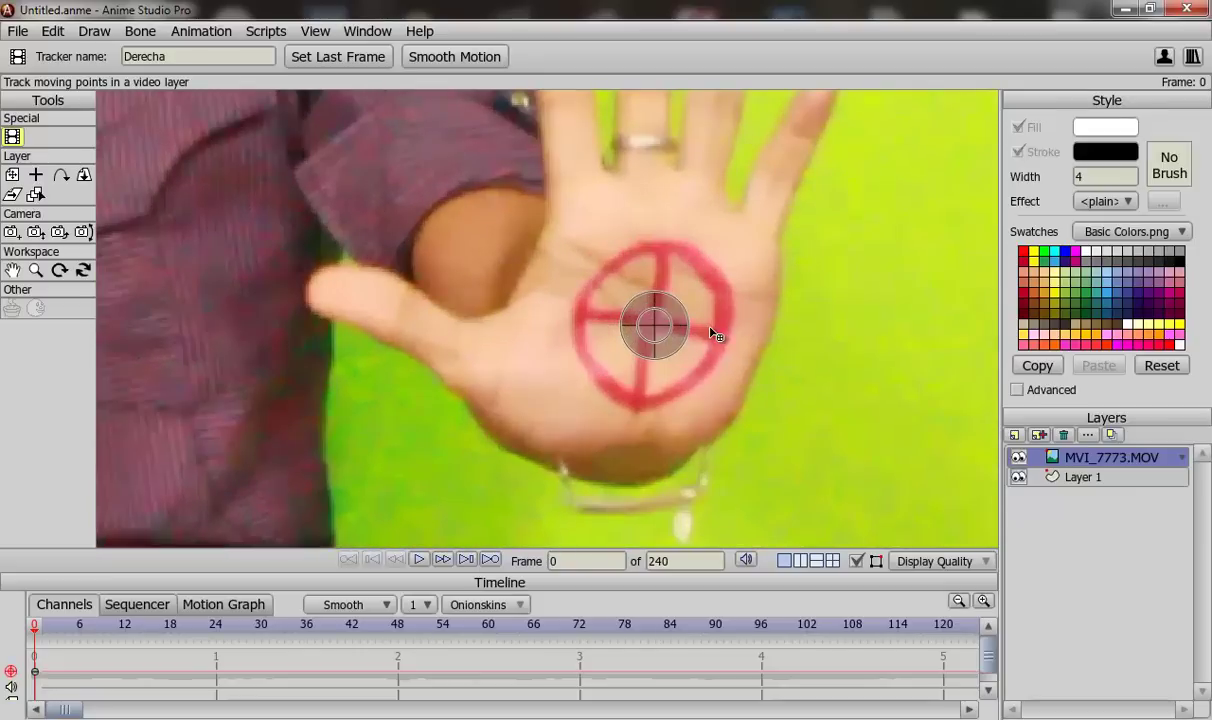
scroll(711, 334, "up", 2)
scroll(770, 362, "up", 2)
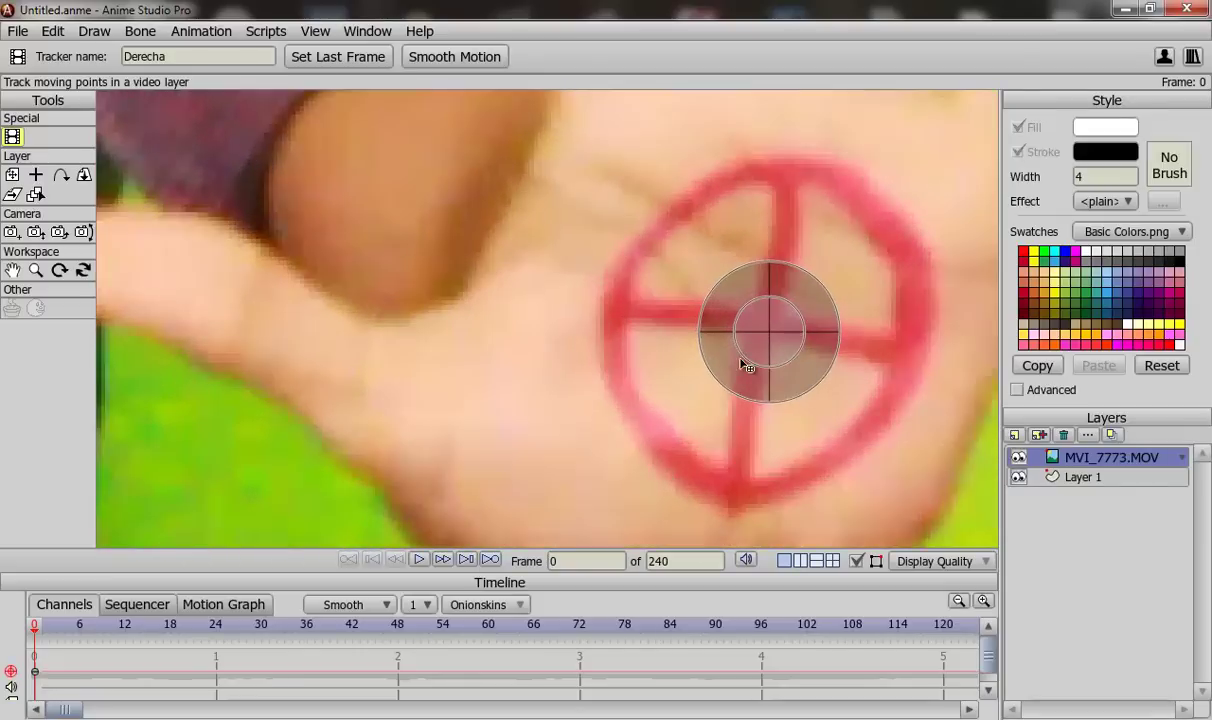
left_click_drag(741, 362, 522, 340)
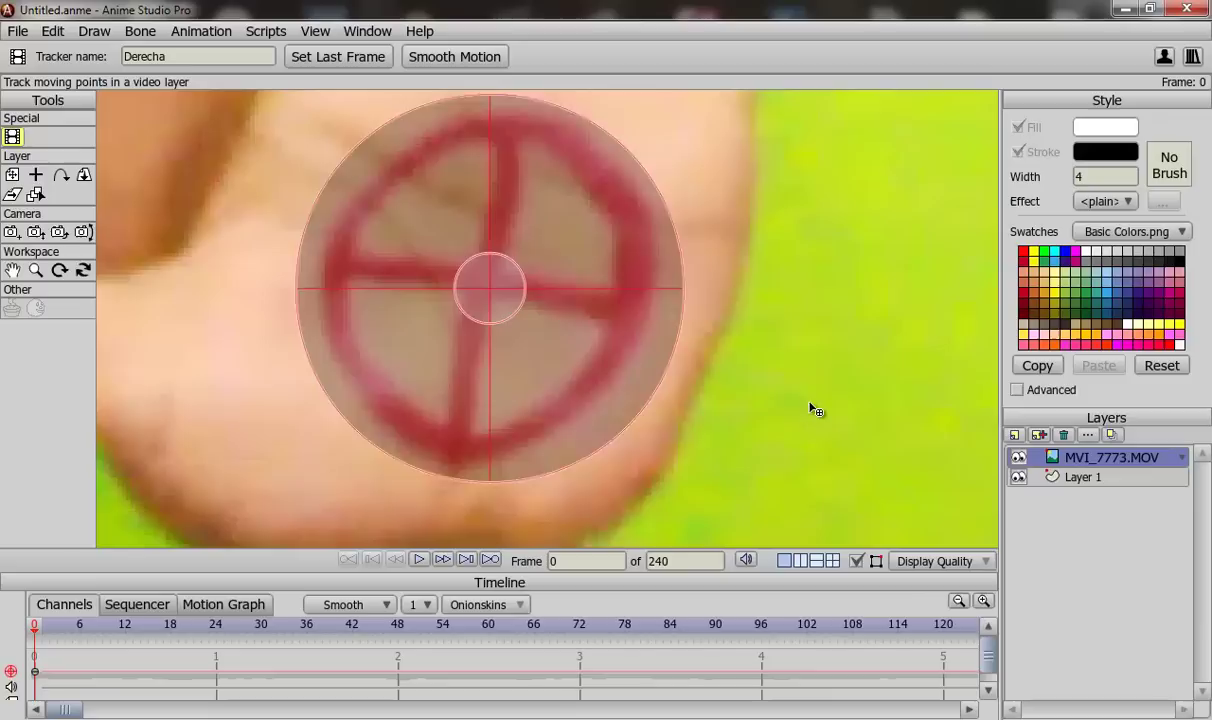
left_click(547, 301)
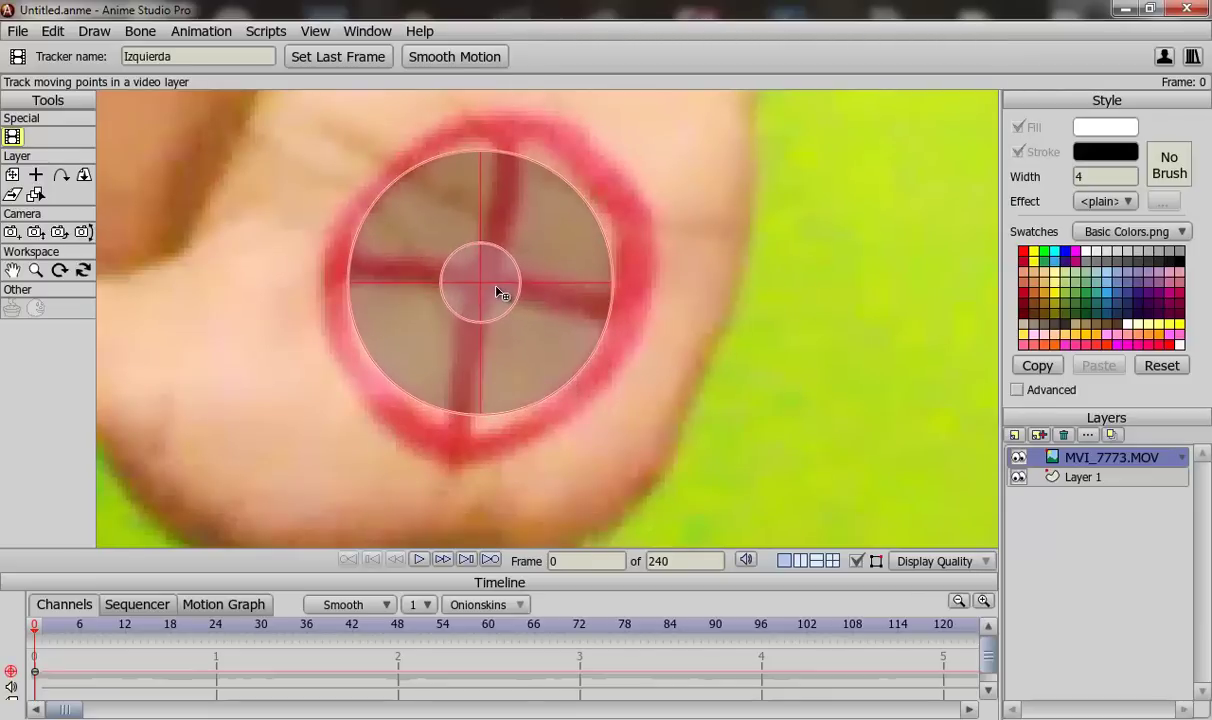
scroll(500, 292, "down", 5)
scroll(565, 345, "left", 2)
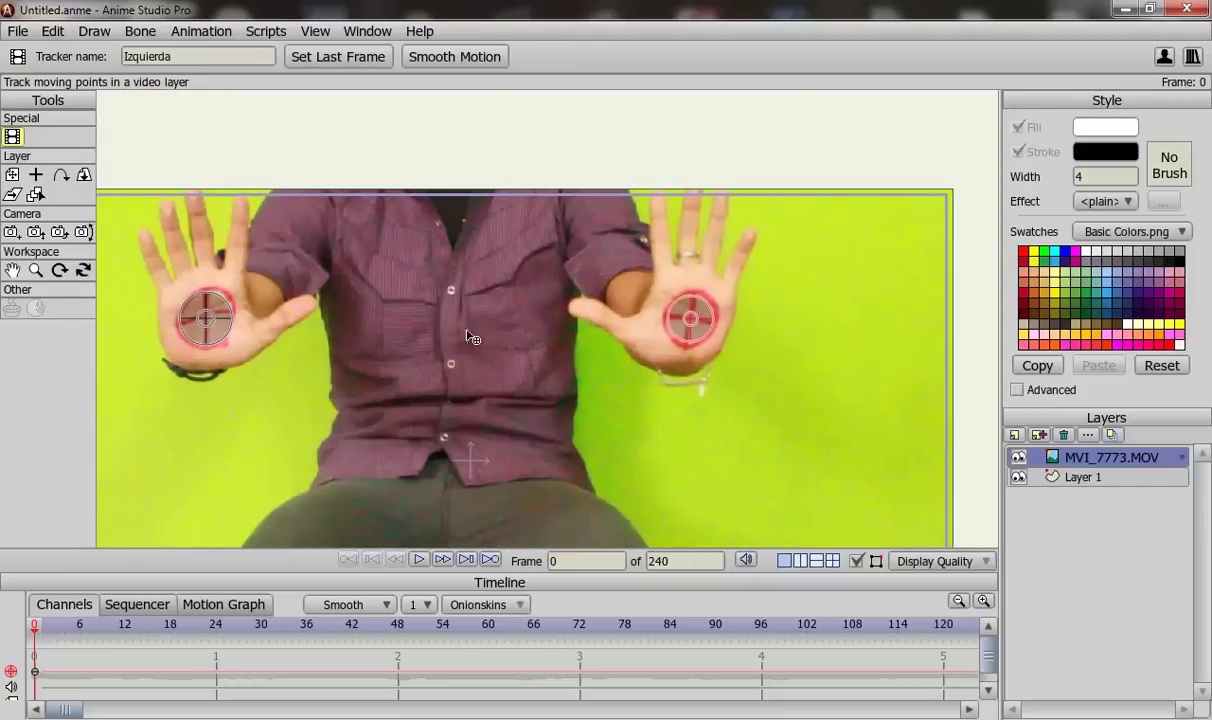
scroll(450, 318, "left", 2)
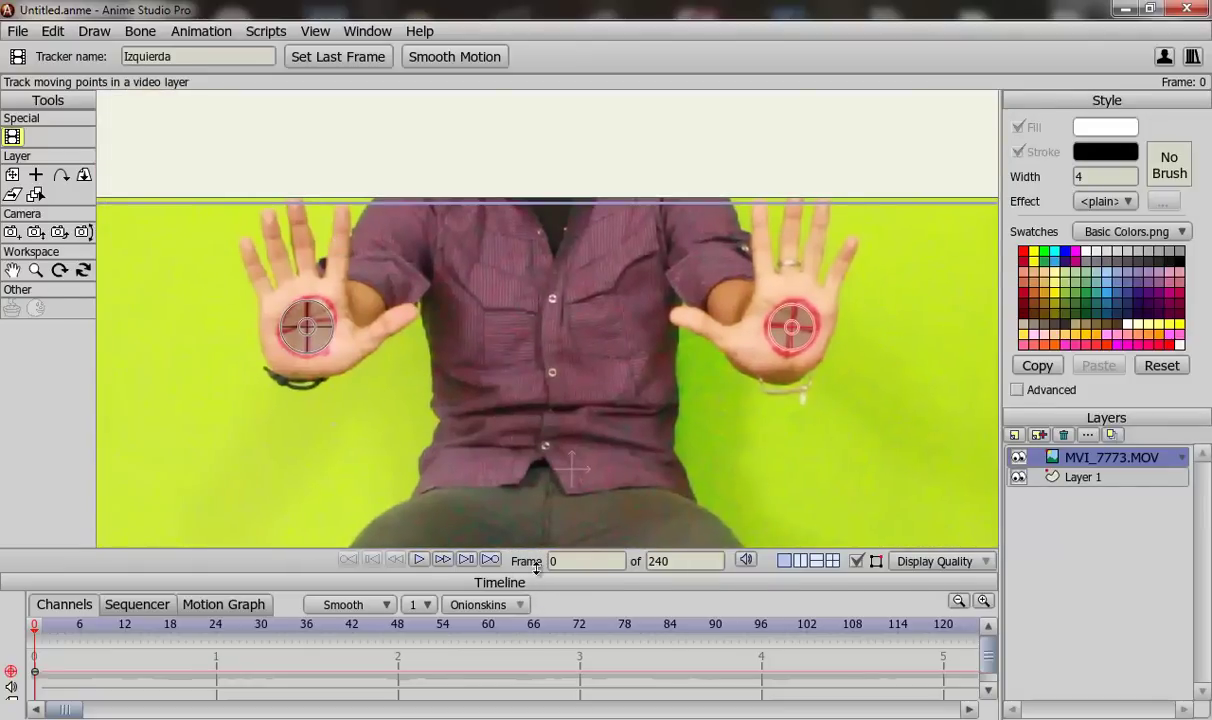
Step: Enlarge the timeline area and play the video from frame 1 to track both palms, stopping at frame 36
left_click_drag(537, 567, 540, 505)
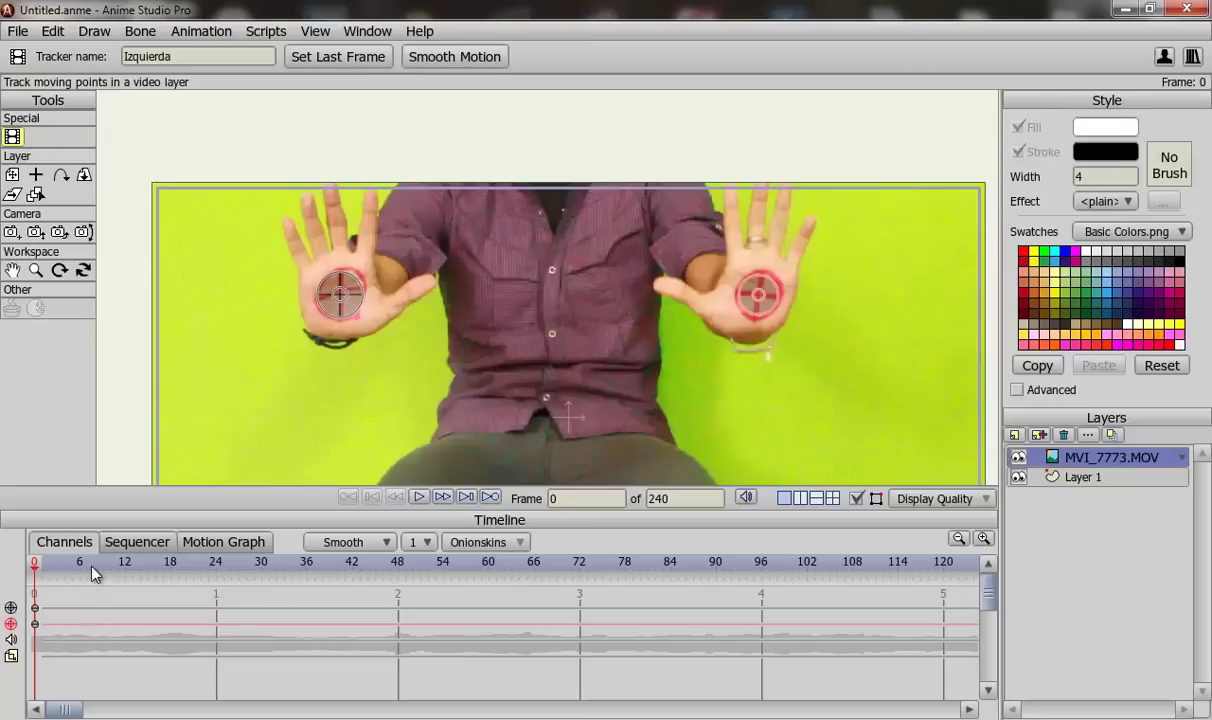
left_click_drag(91, 566, 37, 598)
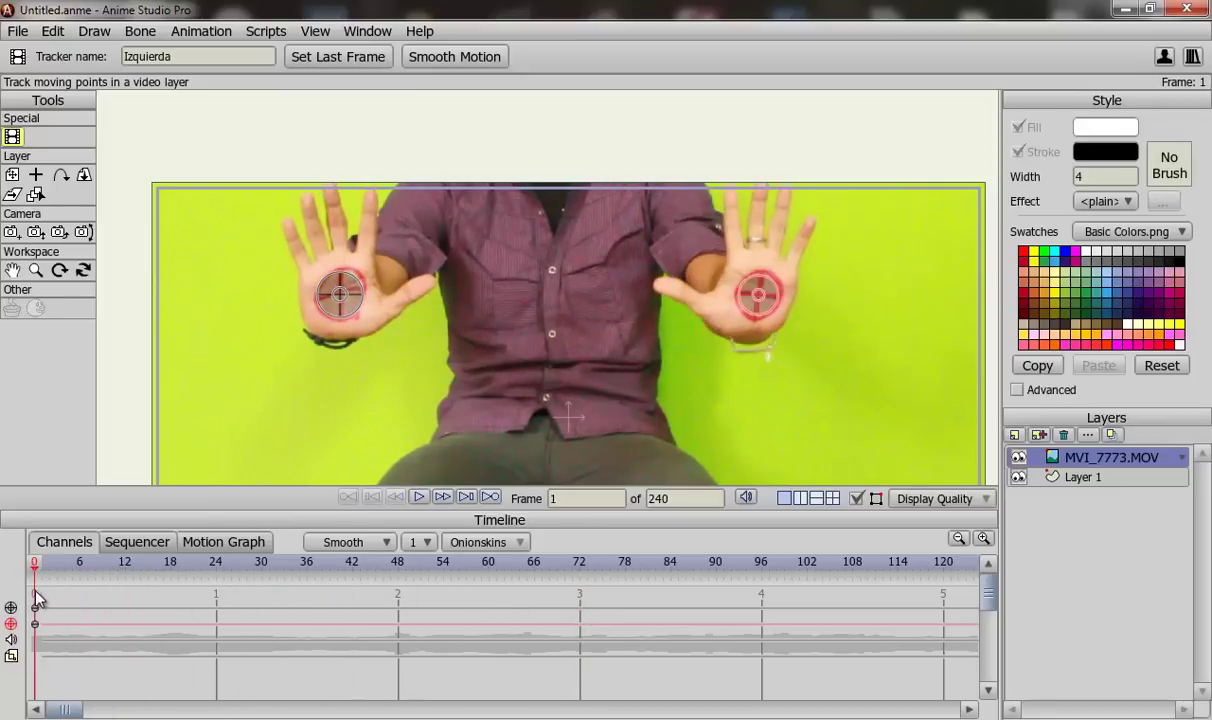
left_click(420, 498)
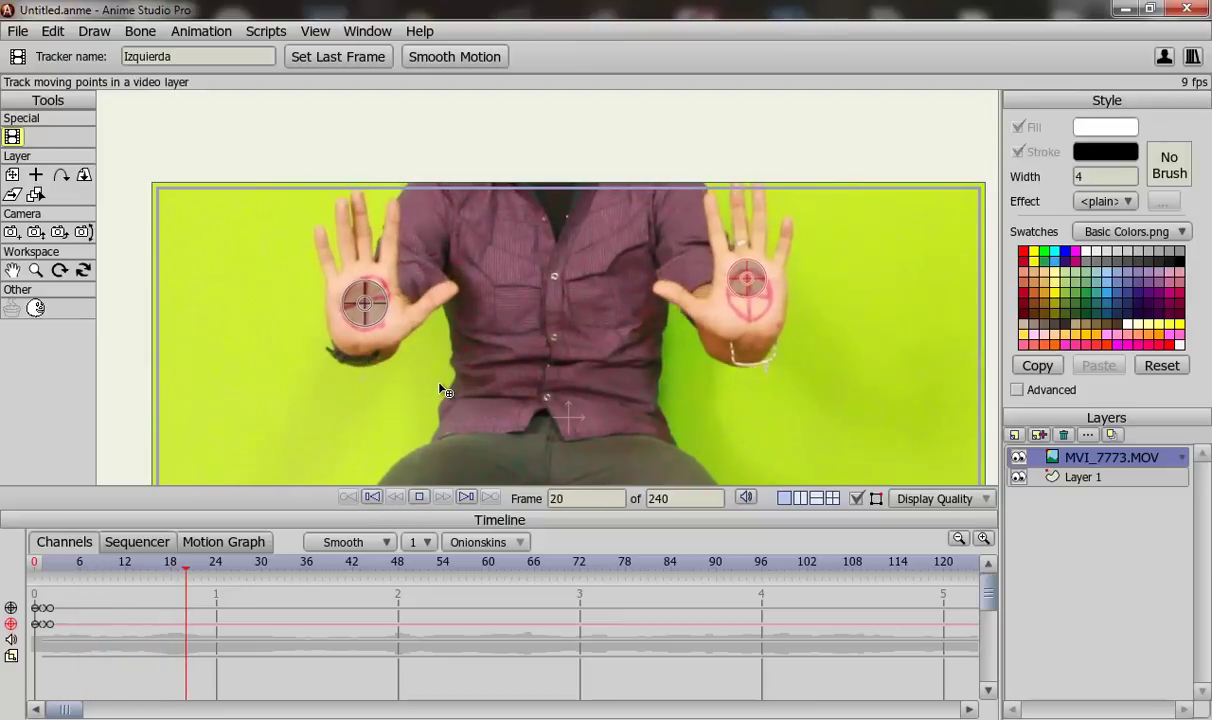
left_click(422, 502)
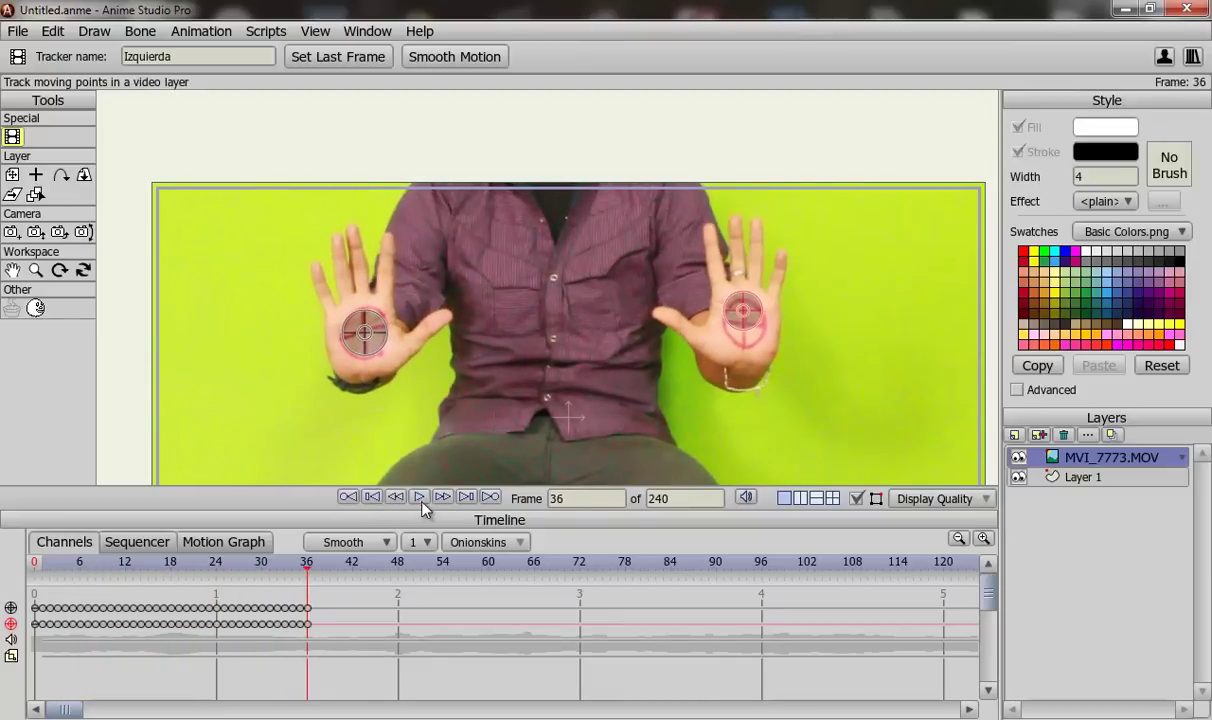
Step: Widen the Izquierda tracker's inner circle at frame 0 and play the video again to track both palms up to frame 60
left_click_drag(82, 567, 58, 572)
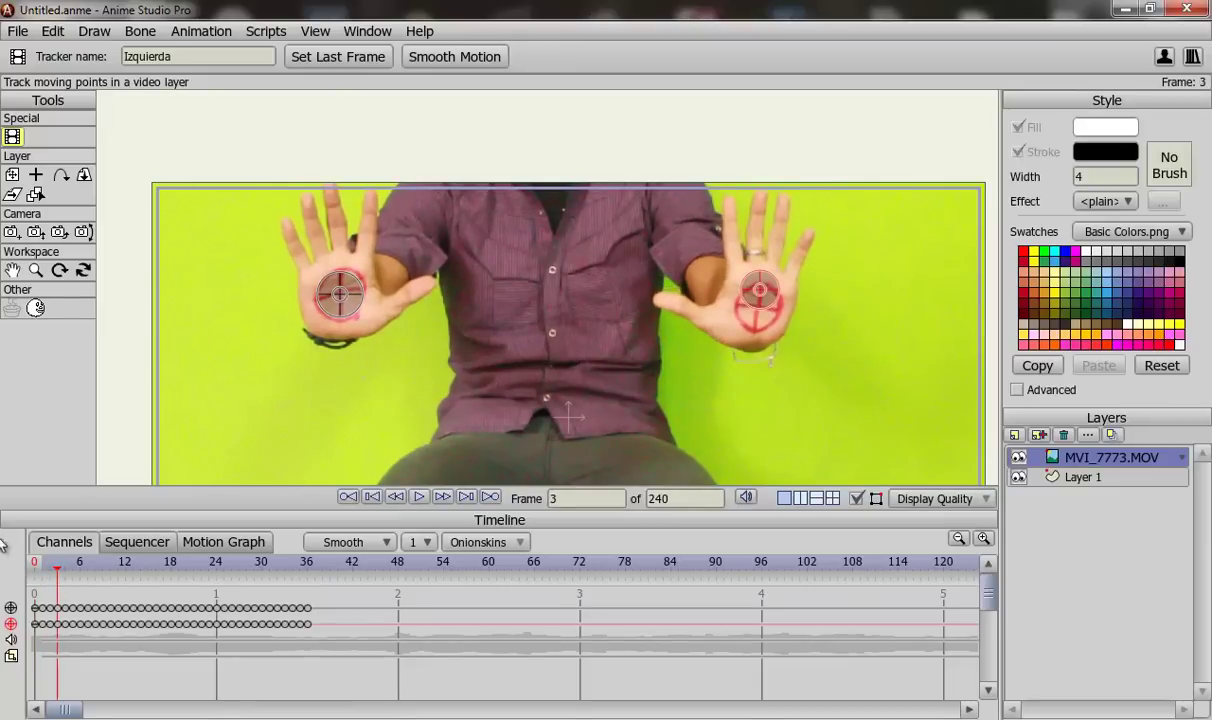
left_click(33, 566)
scroll(770, 314, "up", 5)
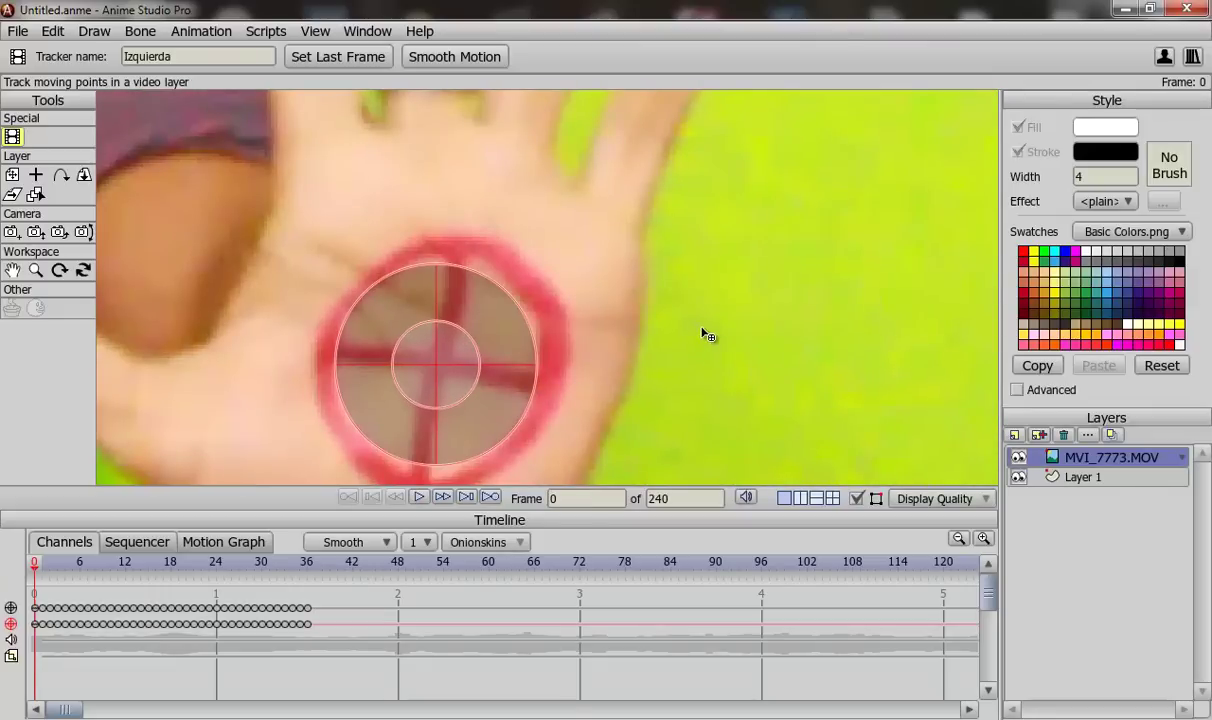
key("ctrl+z")
scroll(330, 407, "down", 5)
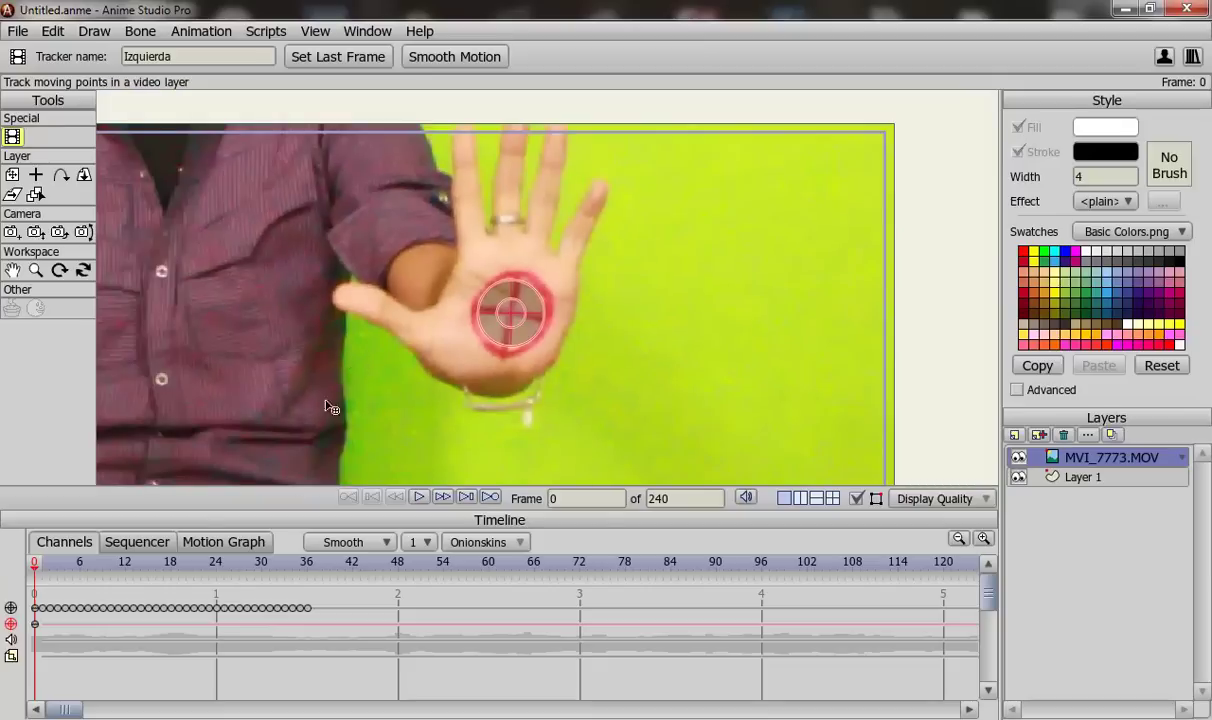
left_click(420, 500)
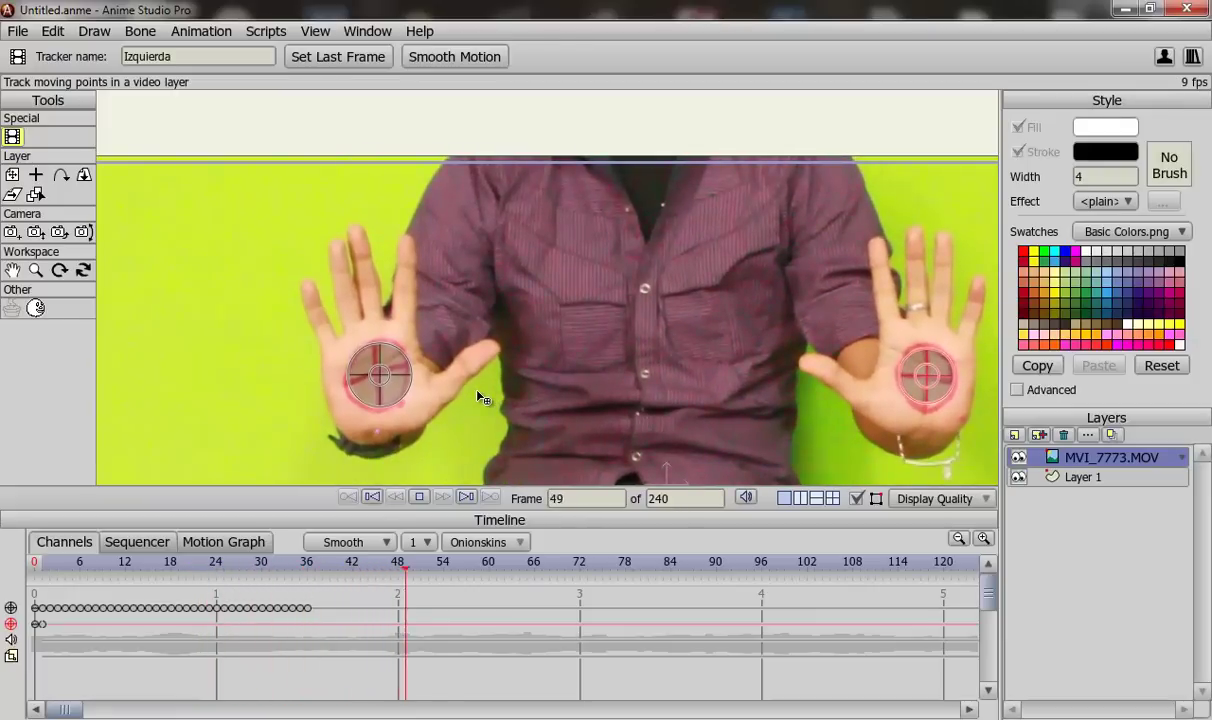
left_click(420, 498)
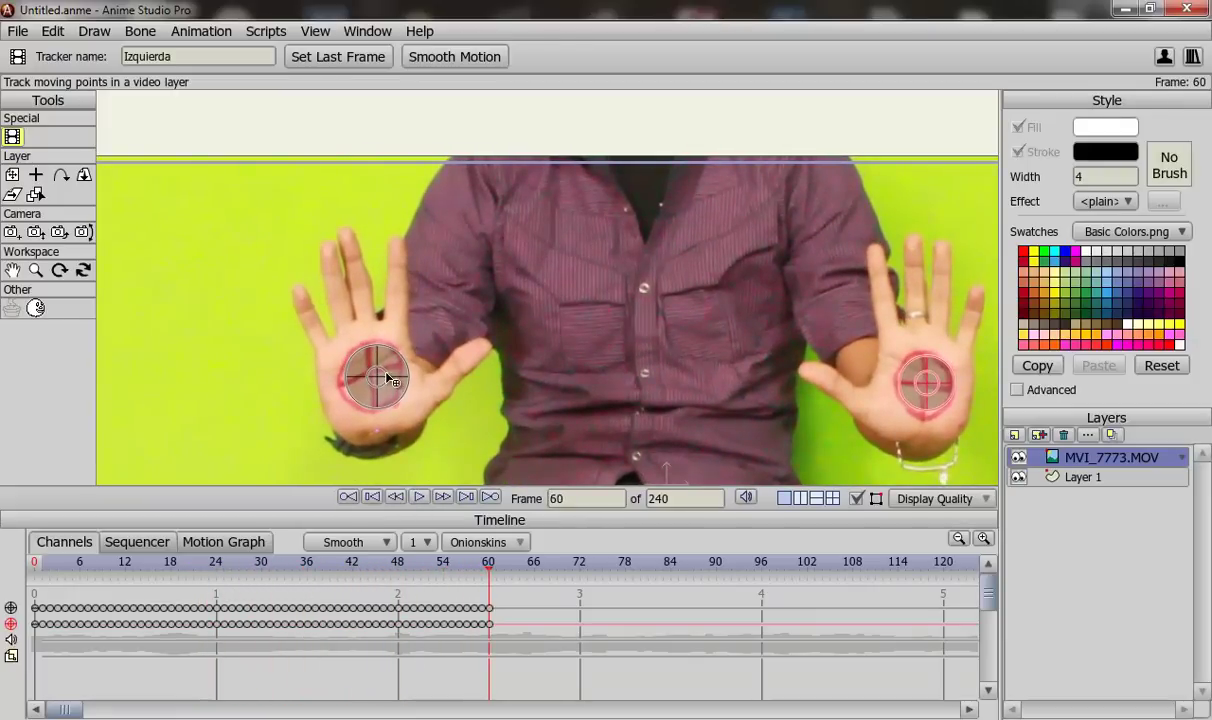
Step: At frame 60, recentre the Derecha tracker on its palm mark, widen its inner circle, and correct the Izquierda tracker's position
left_click(388, 382)
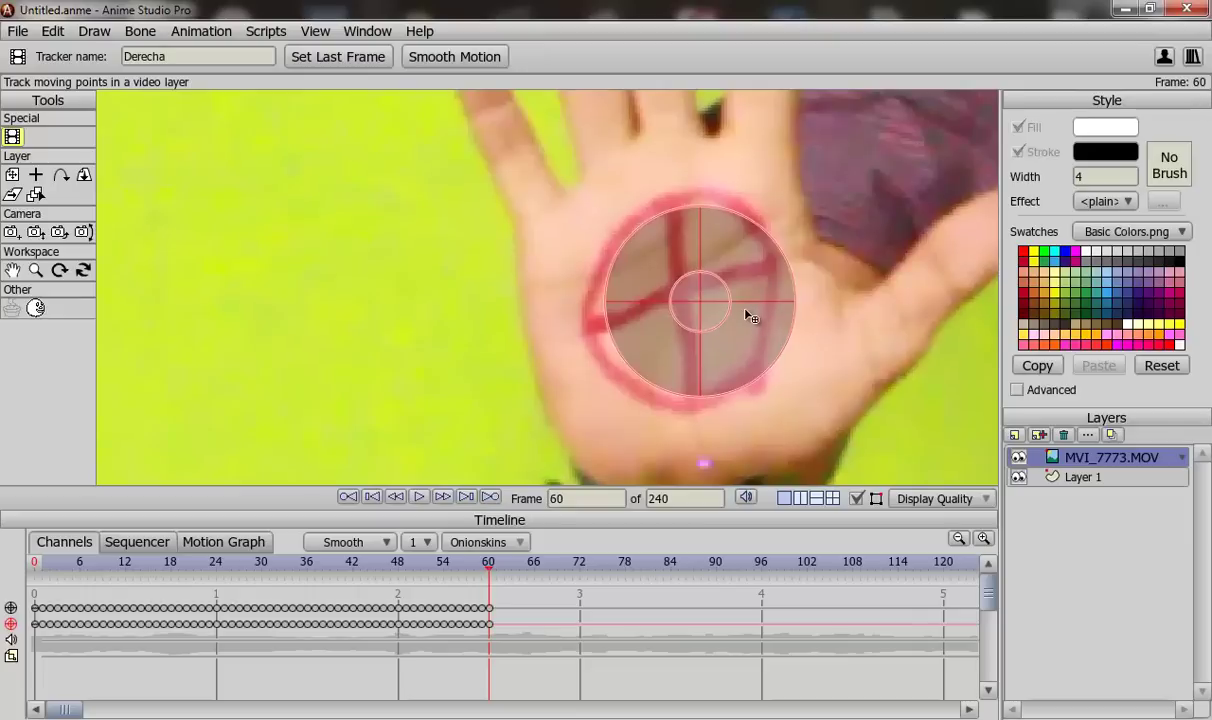
left_click_drag(745, 315, 866, 312)
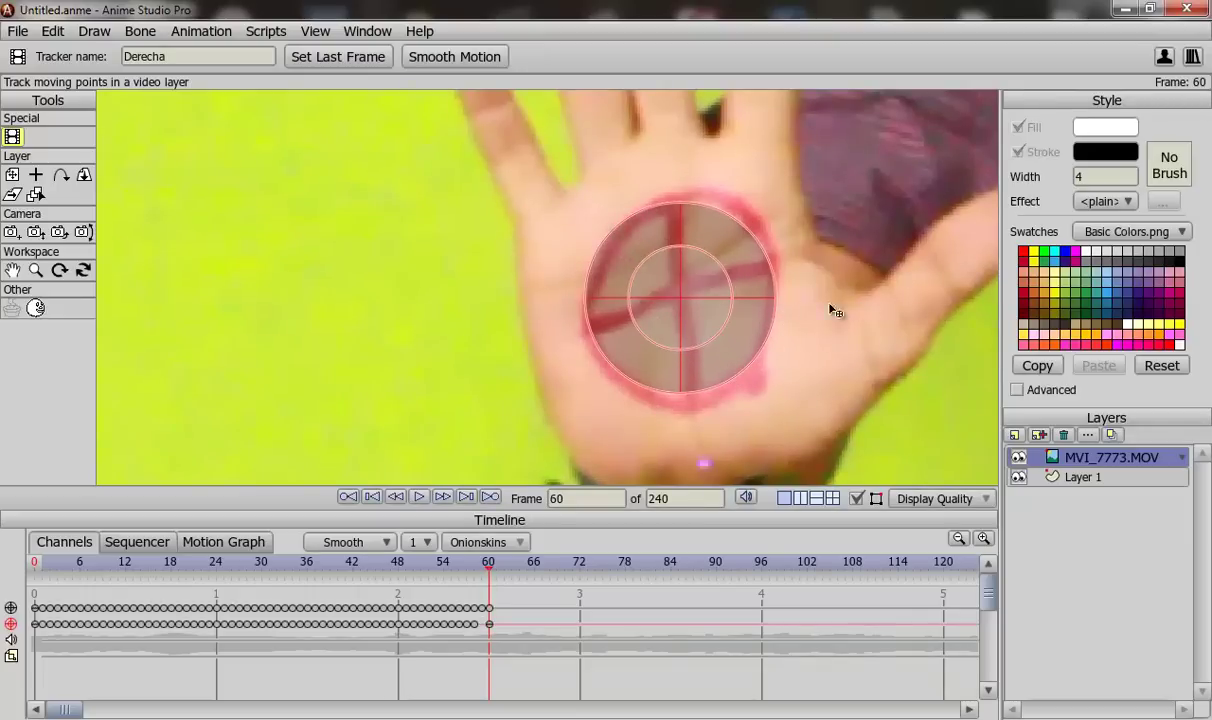
scroll(833, 306, "down", 5)
left_click(824, 254)
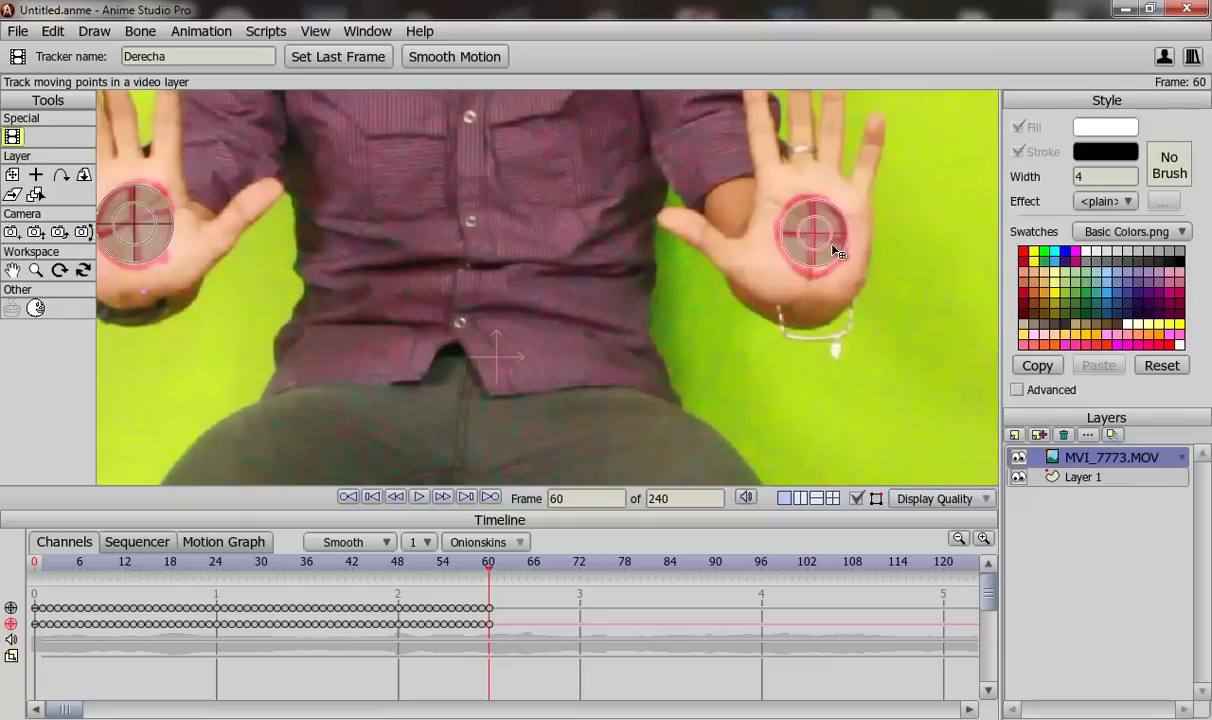
Step: Continue playback from frame 60 to track both palms, and stop at frame 803
left_click(467, 572)
left_click(420, 498)
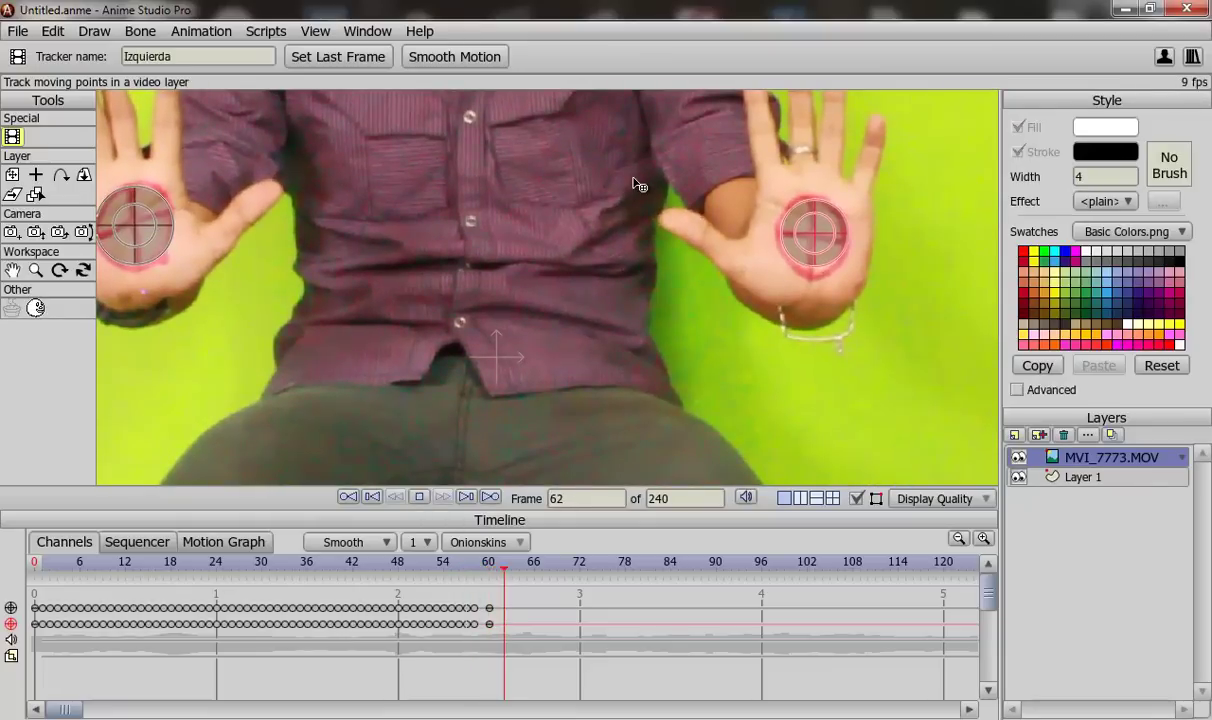
scroll(648, 201, "up", 2)
scroll(648, 201, "down", 3)
scroll(610, 190, "up", 3)
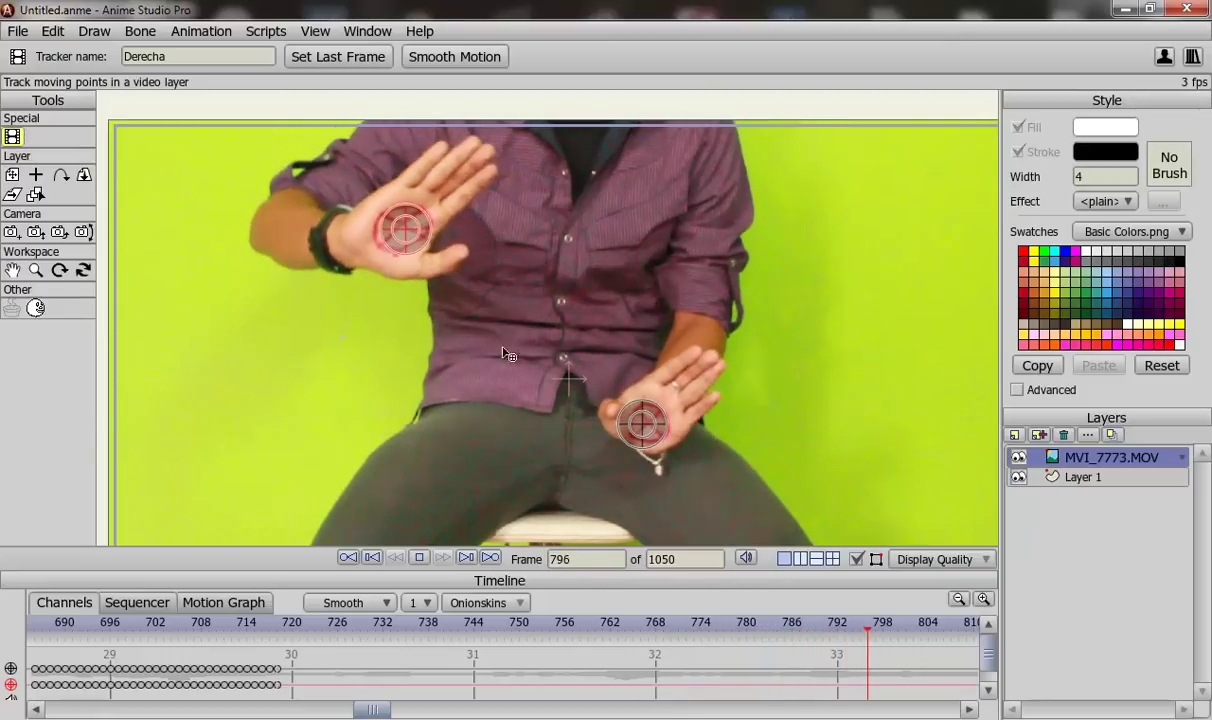
left_click(703, 441)
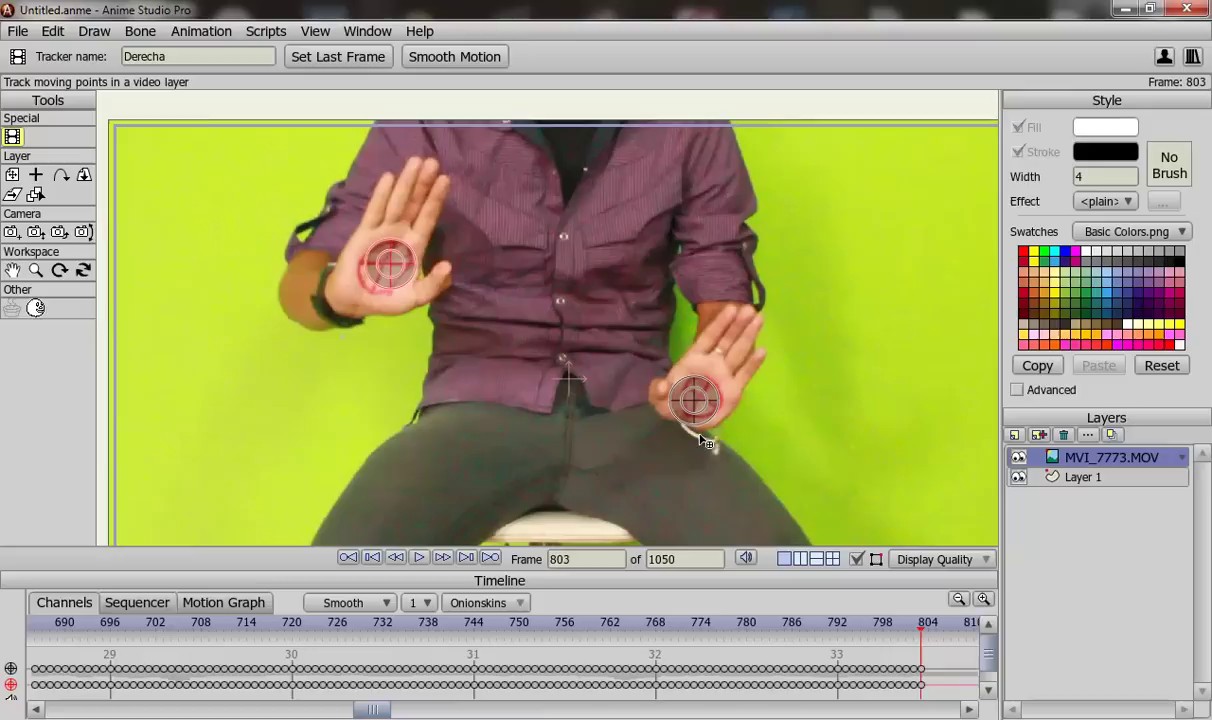
Step: Recentre the Derecha and Izquierda trackers on their red palm marks at frame 803
scroll(503, 320, "up", 5)
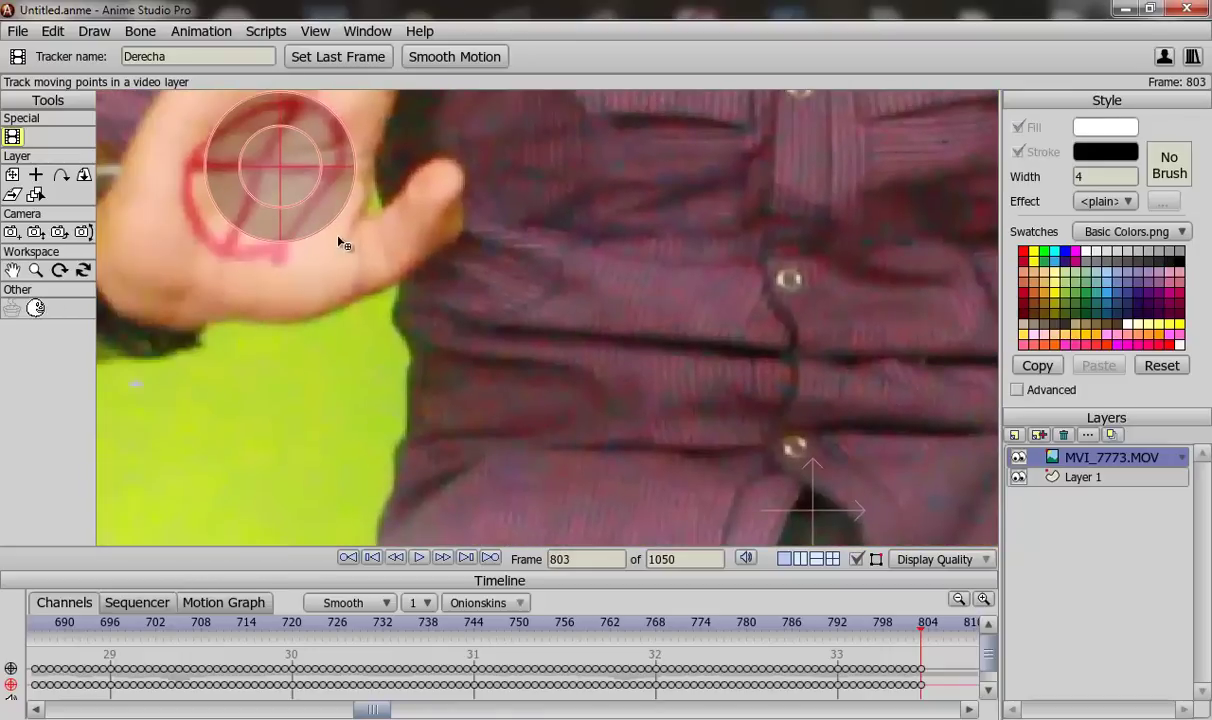
left_click_drag(338, 240, 306, 214)
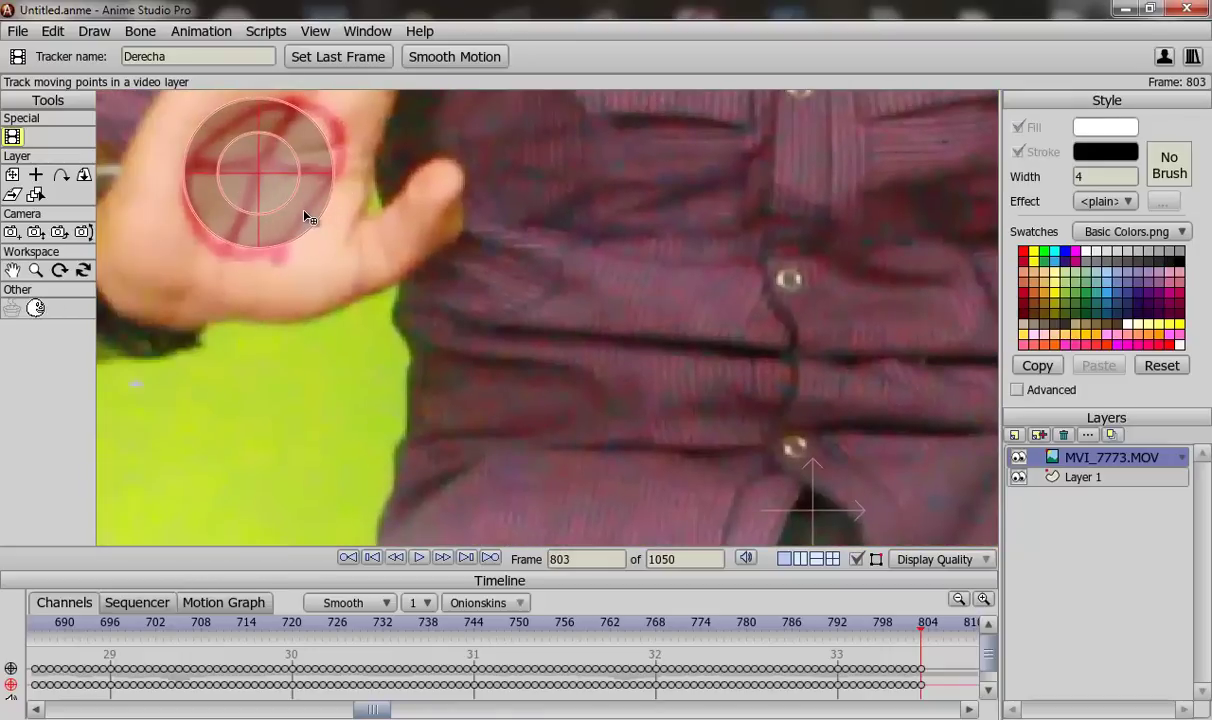
scroll(560, 240, "down", 5)
scroll(540, 230, "up", 5)
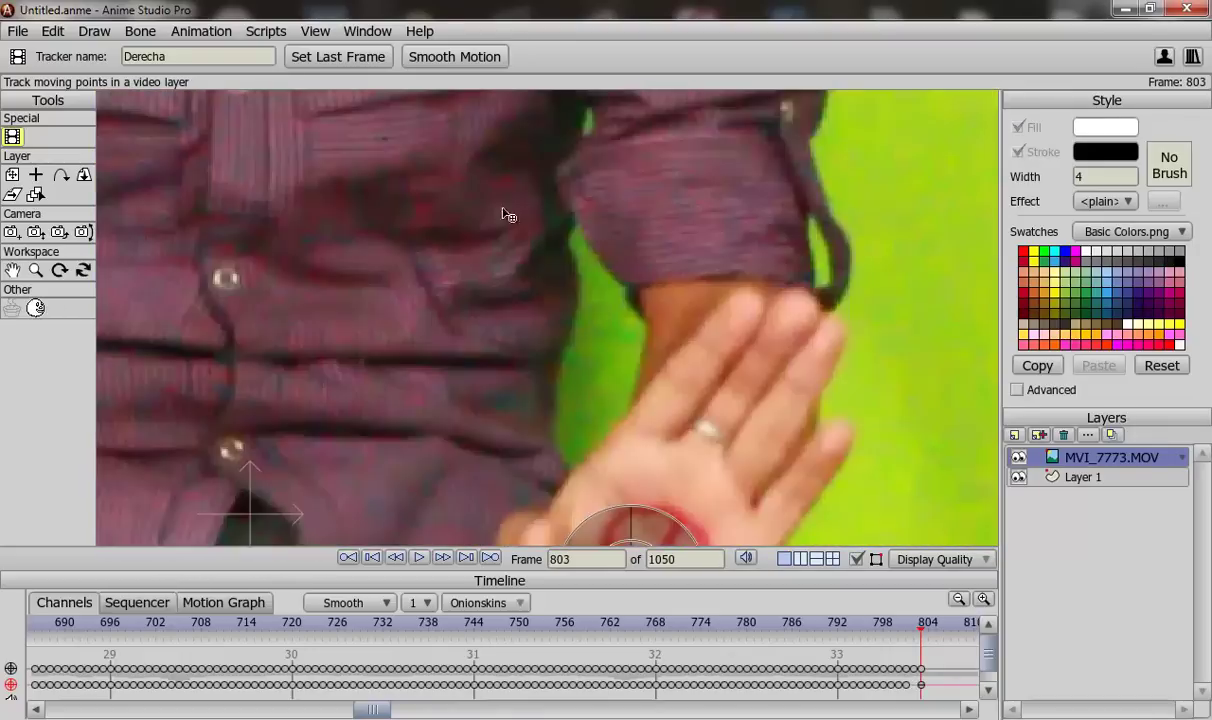
left_click_drag(552, 312, 570, 297)
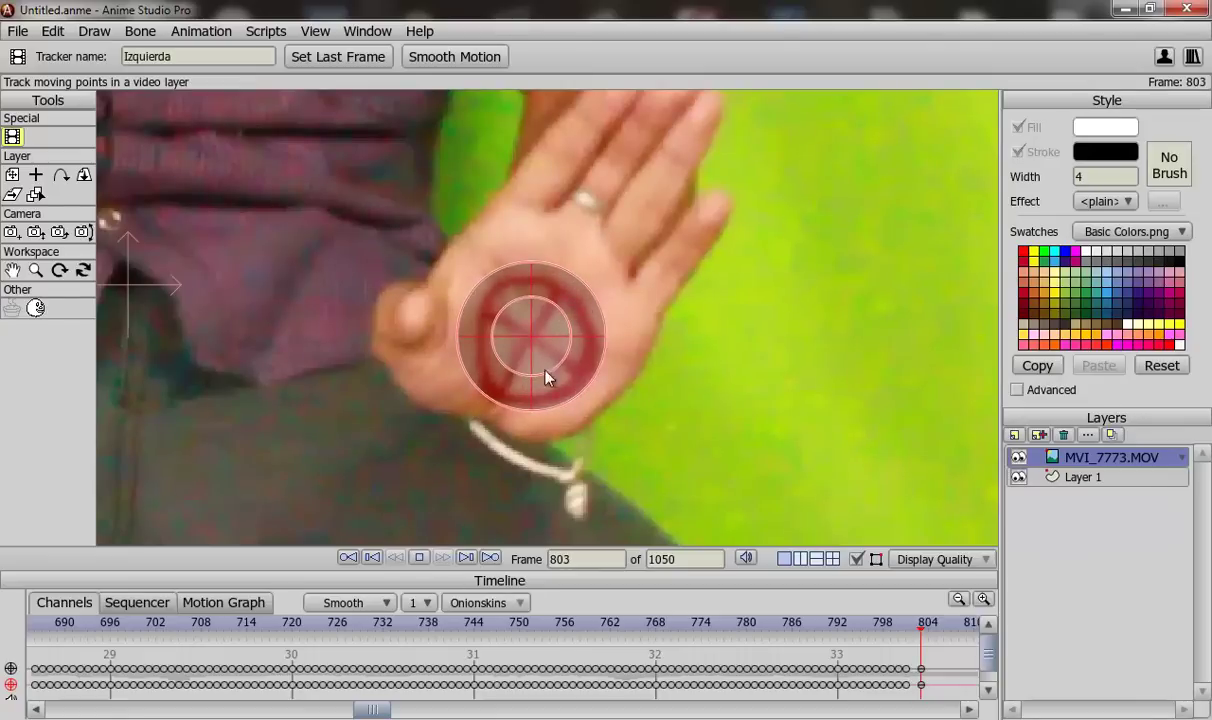
Step: Continue tracking both palms from frame 803 and stop playback at frame 860
scroll(524, 333, "down", 5)
key("space")
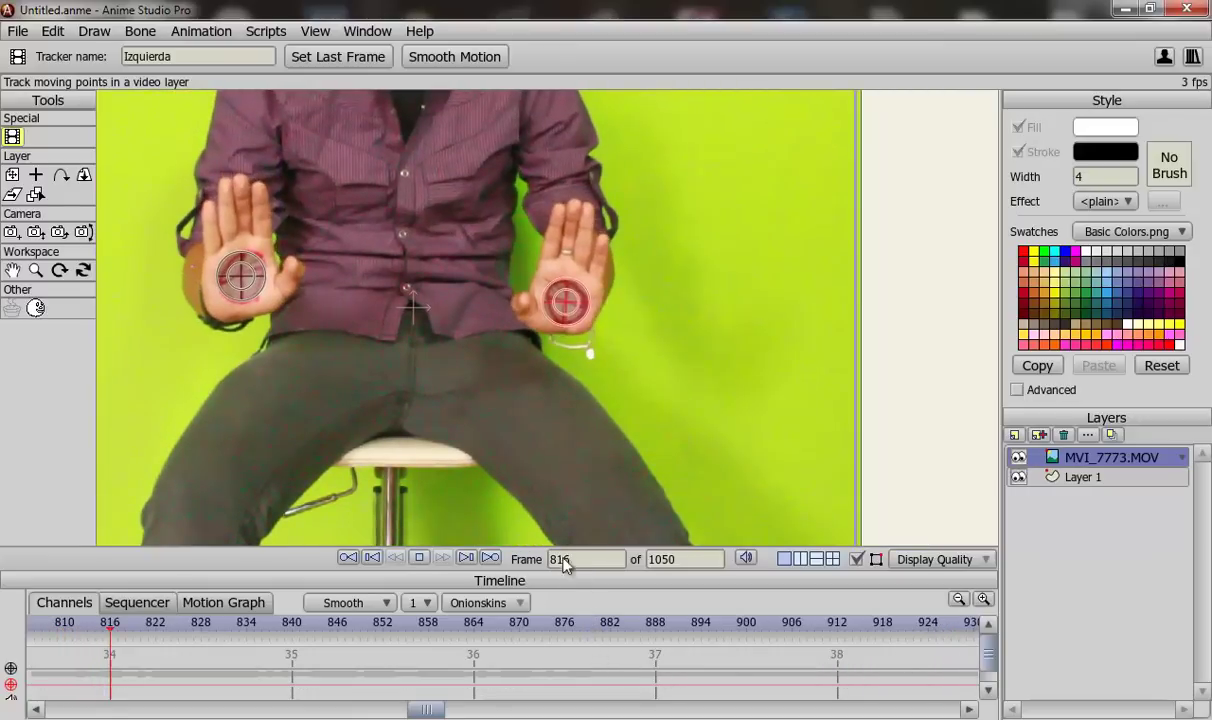
scroll(508, 473, "up", 1)
scroll(417, 449, "up", 1)
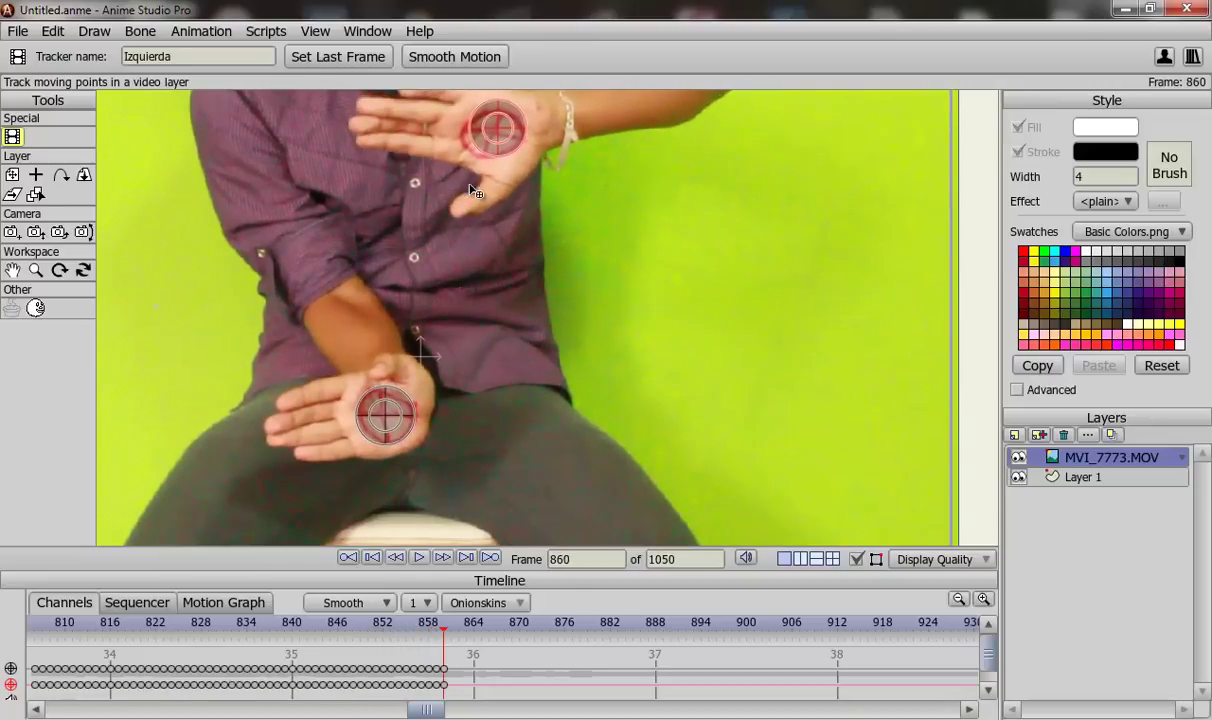
Step: Realign the Derecha and Izquierda trackers with the crossed hands' red marks at frame 860
scroll(437, 286, "up", 3)
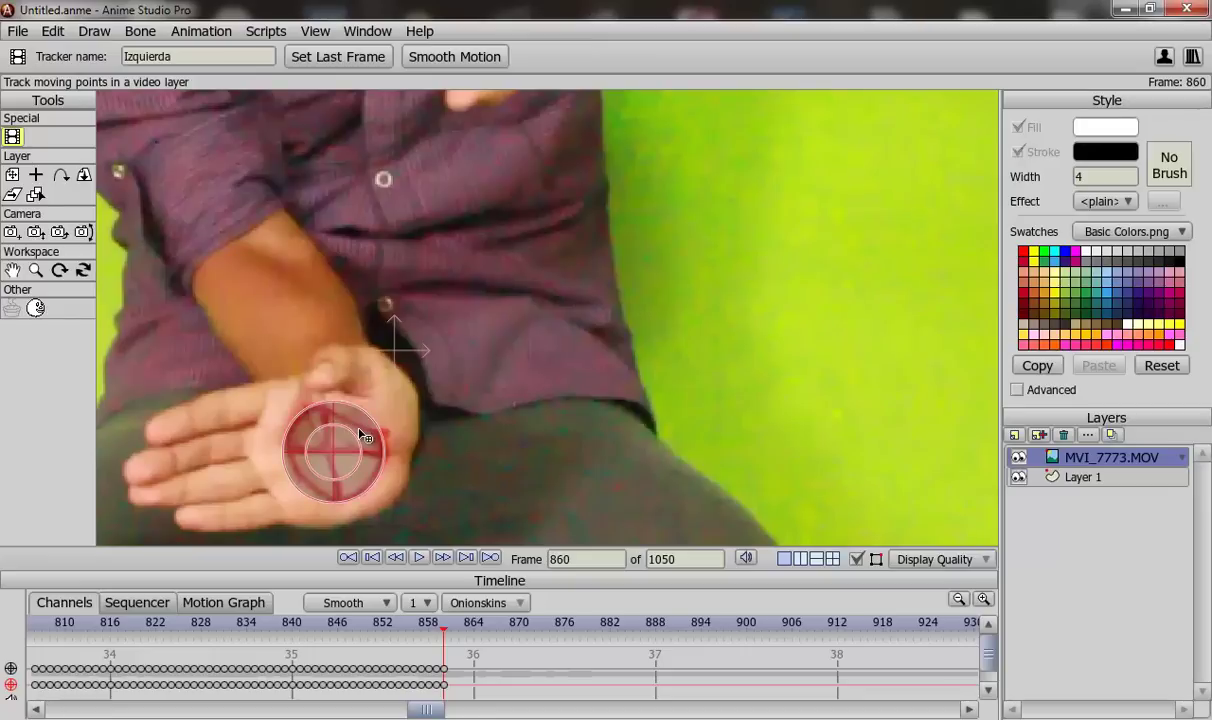
left_click(350, 358)
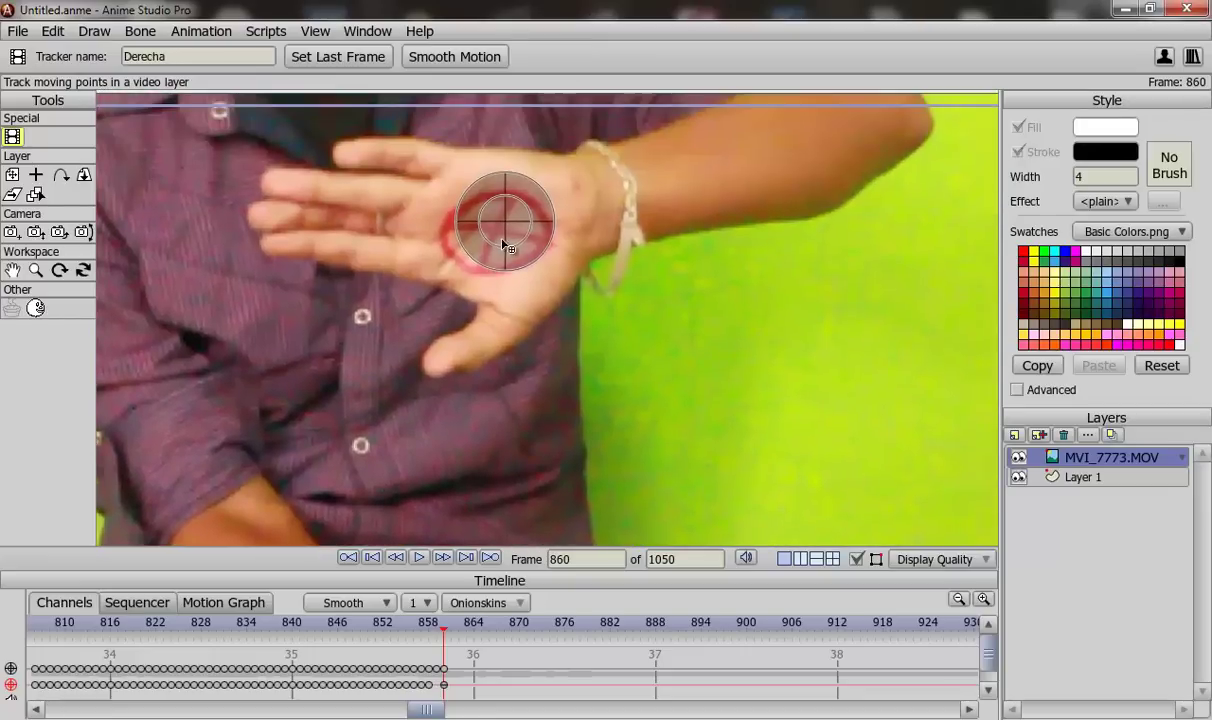
left_click(510, 240)
scroll(512, 283, "down", 3)
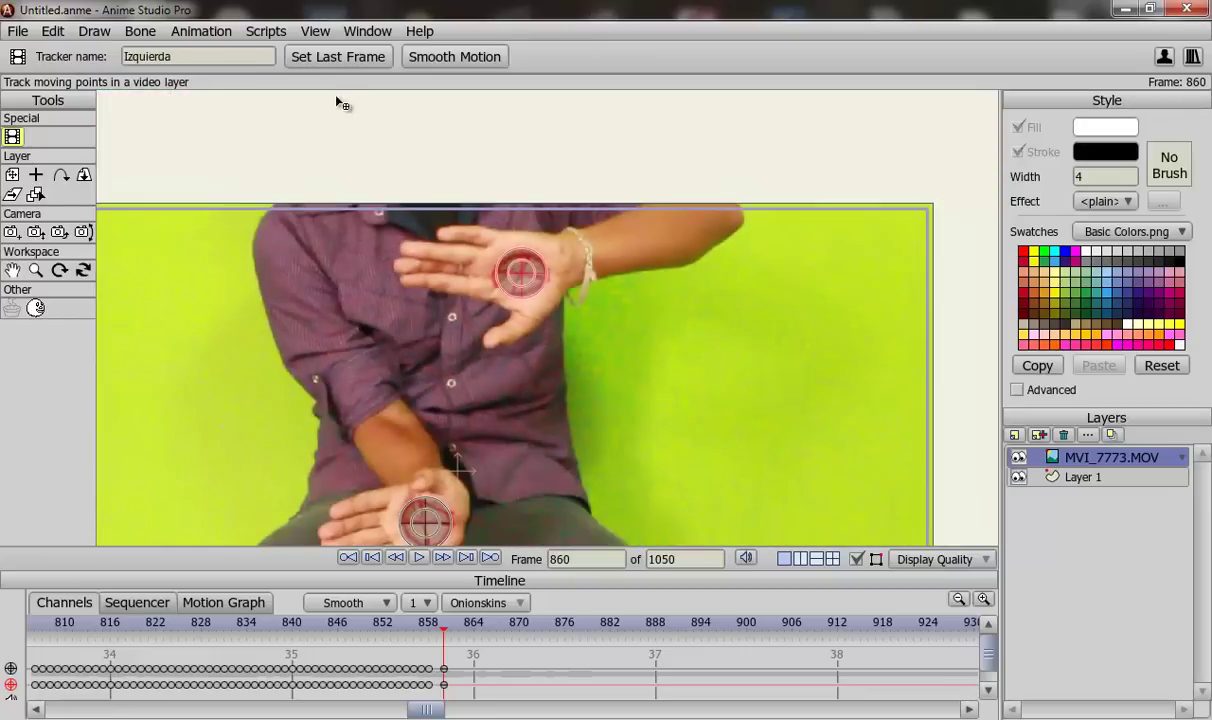
Step: Continue tracking from frame 860 until both palms have turned away from the camera
scroll(190, 180, "down", 1)
key("space")
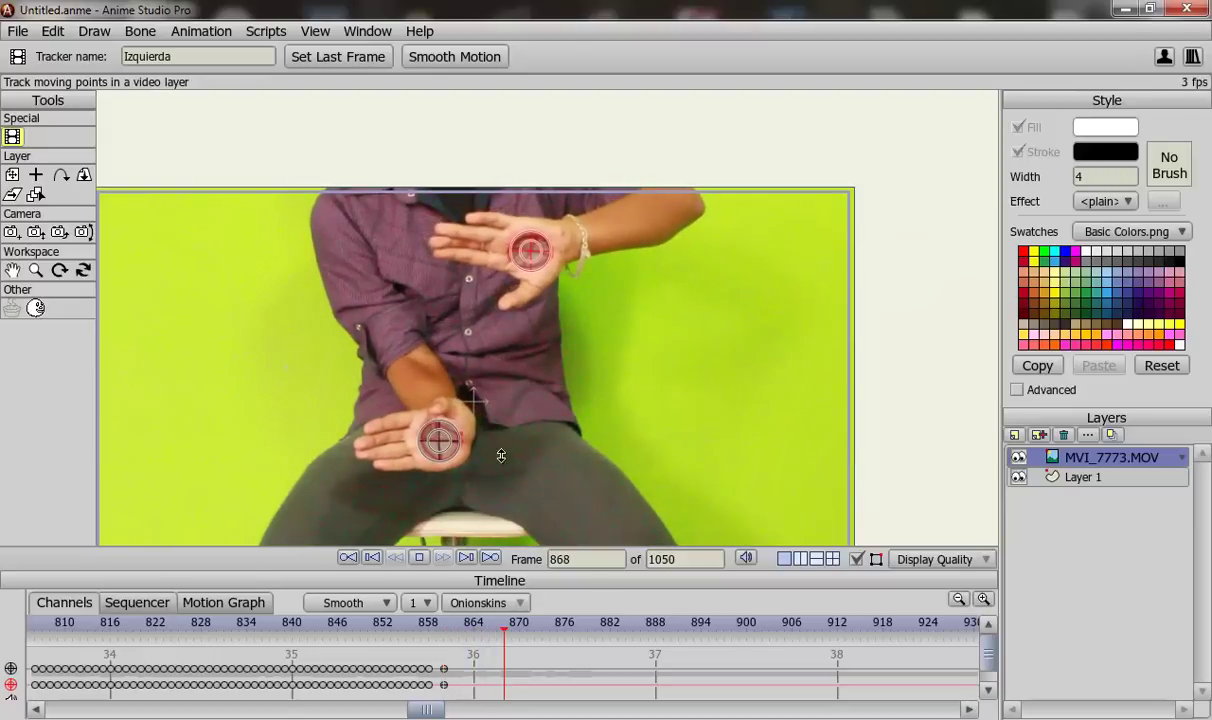
scroll(493, 448, "up", 1)
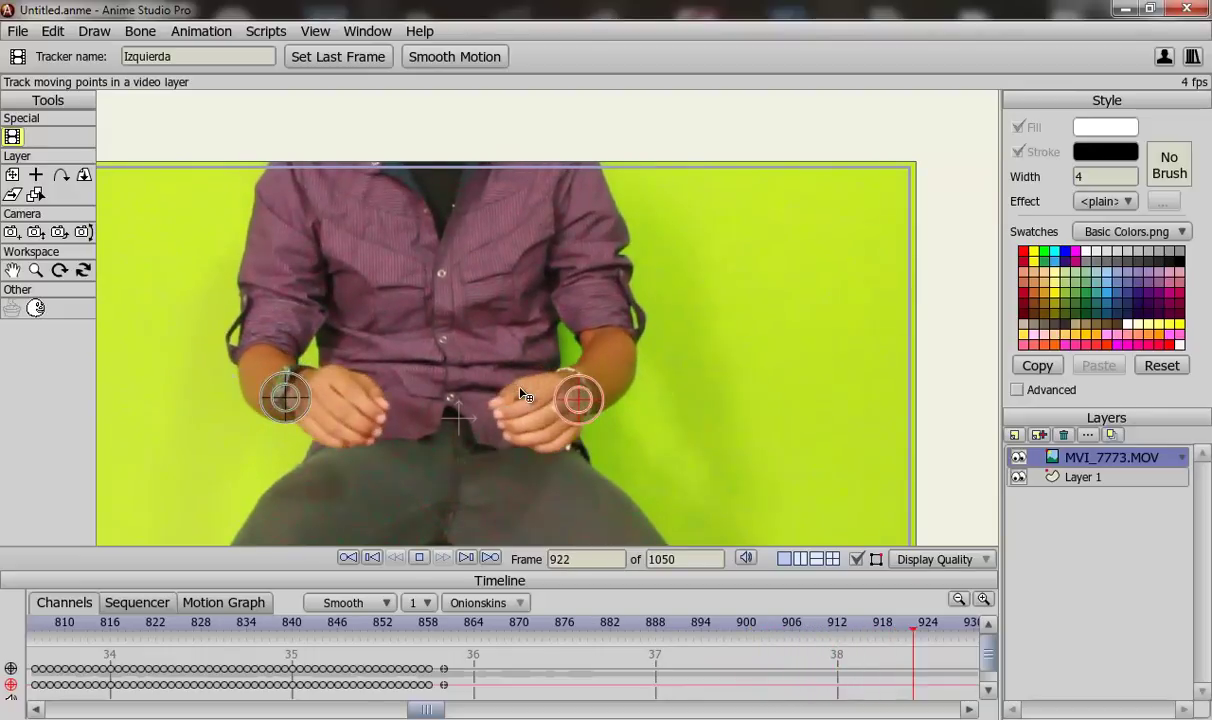
Step: Move the Izquierda and Derecha trackers to the middle of the torso at frame 918, while the palms are turned away
left_click(779, 630)
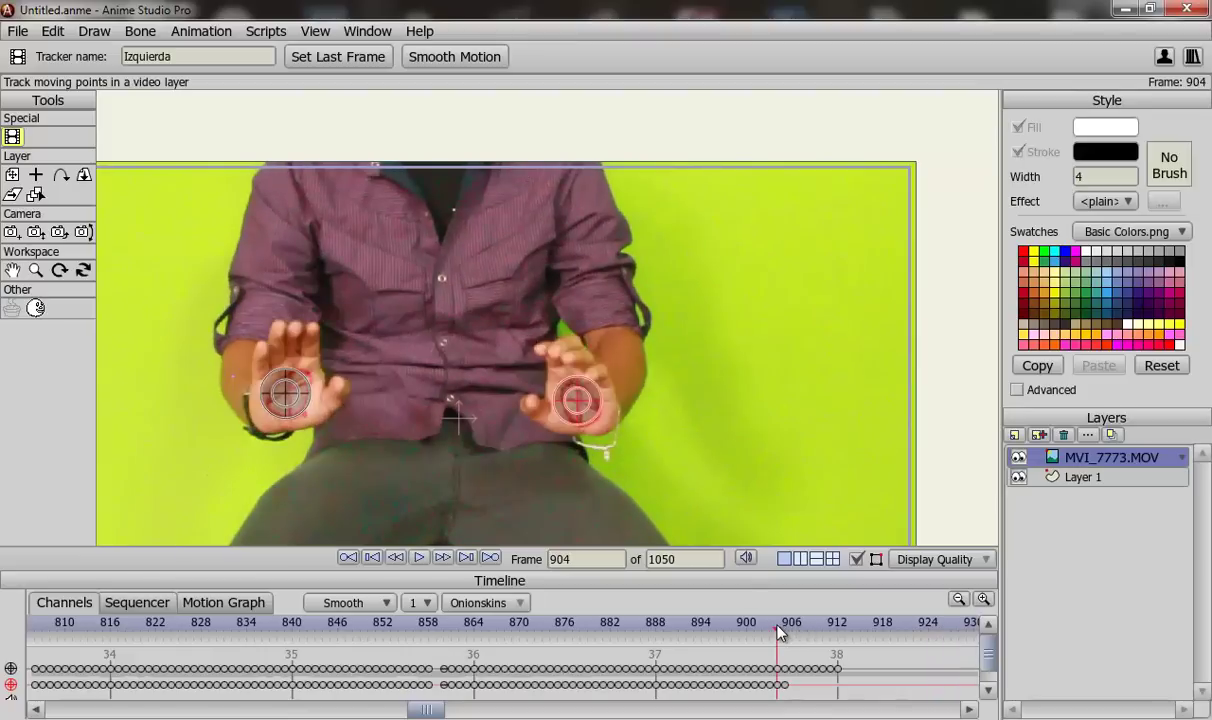
left_click(792, 626)
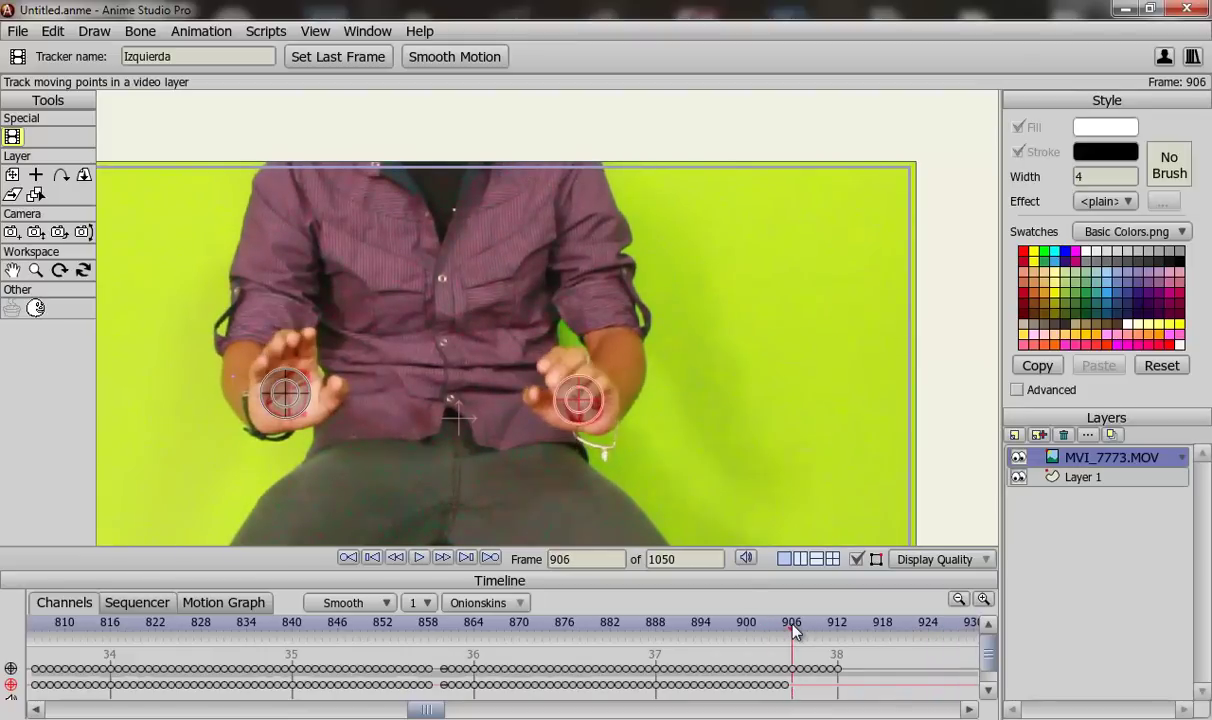
left_click_drag(792, 630, 832, 645)
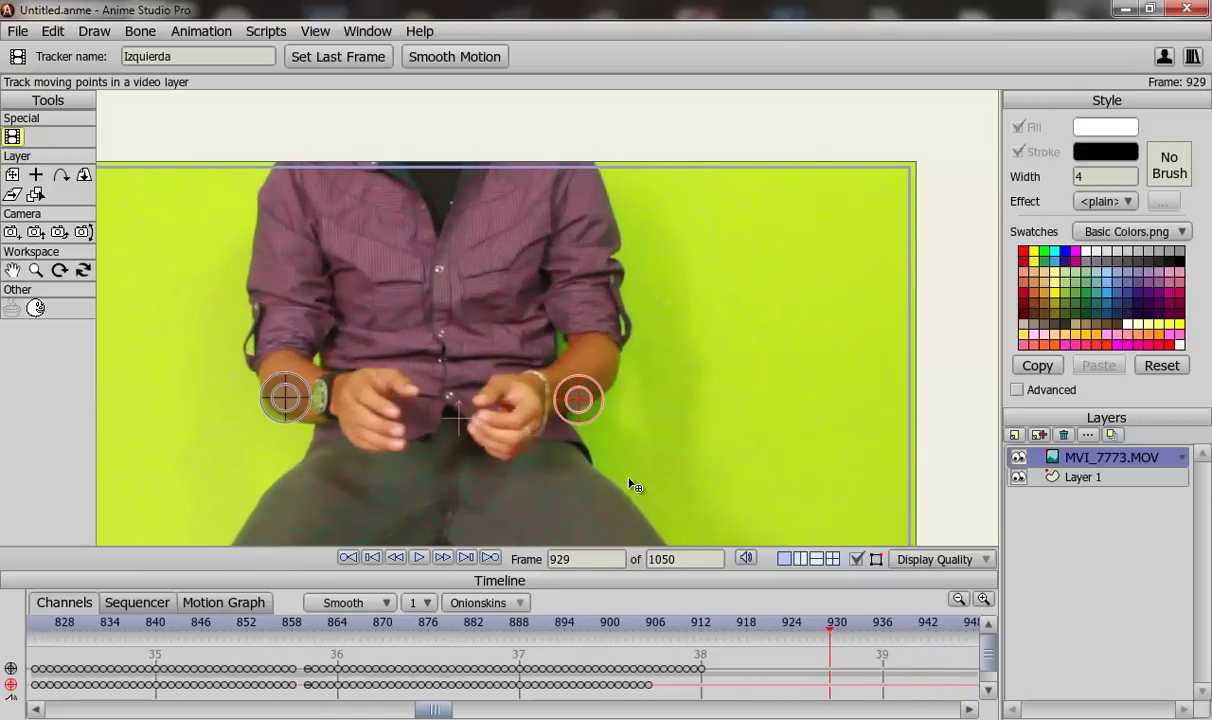
left_click(748, 623)
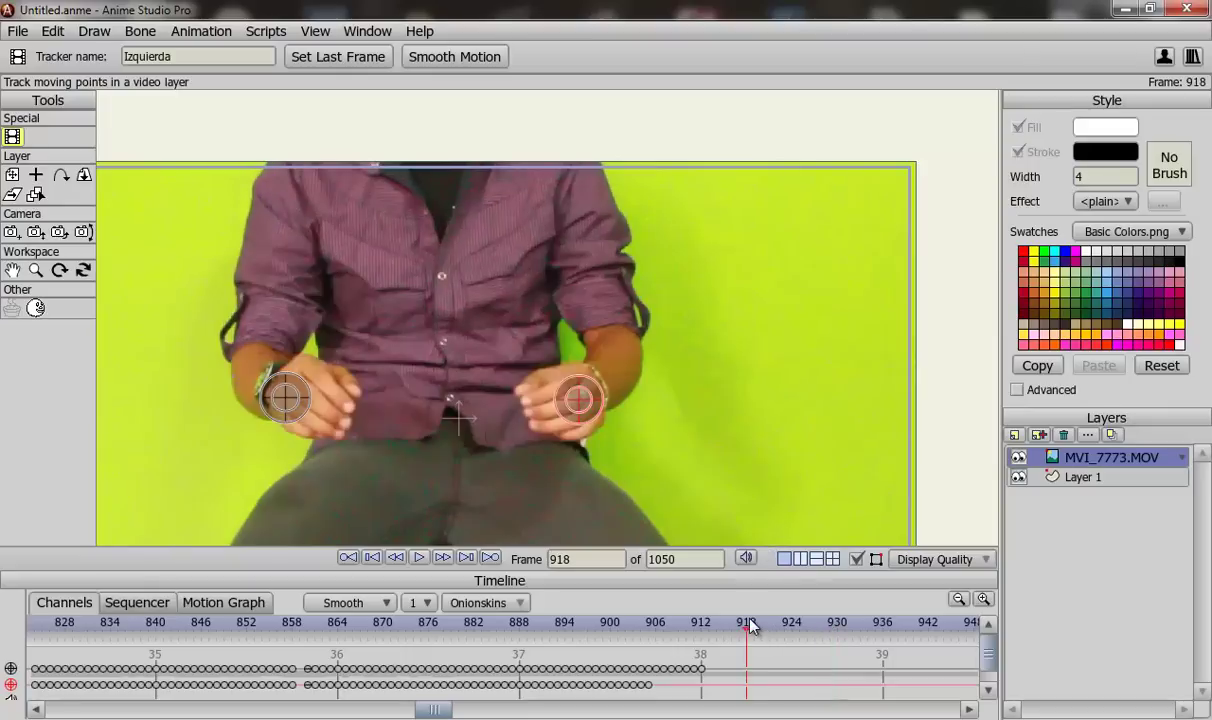
left_click_drag(498, 414, 490, 416)
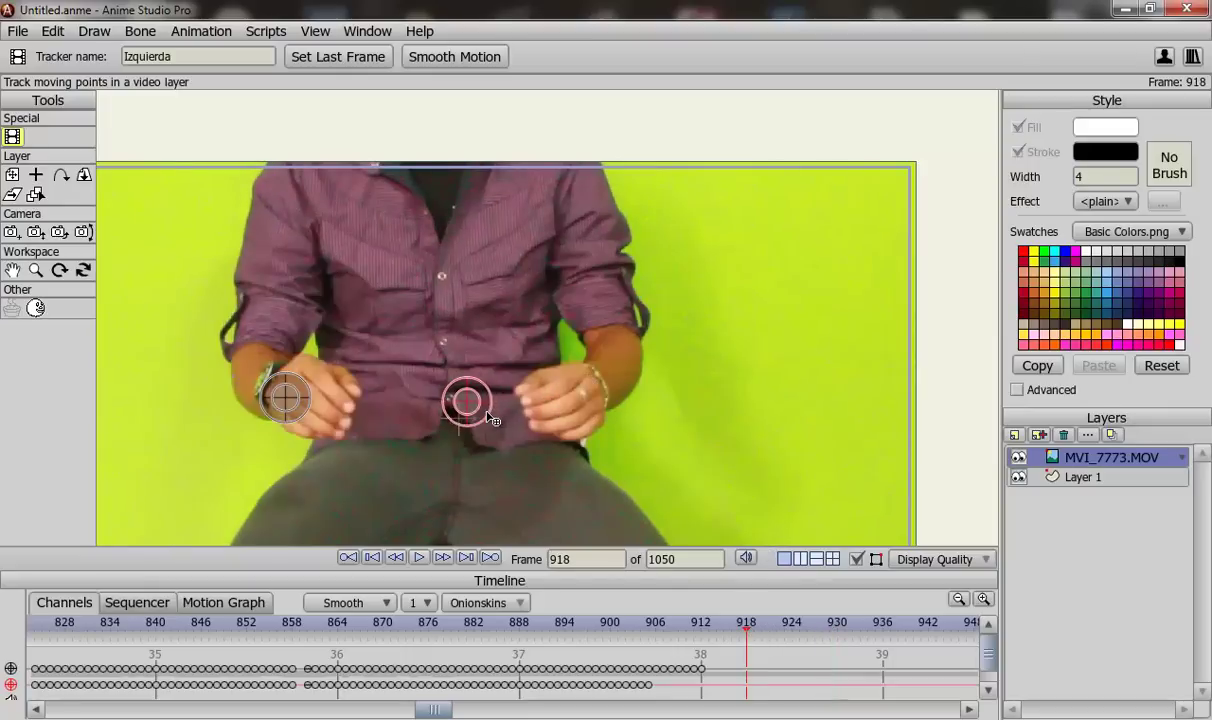
left_click_drag(306, 405, 462, 408)
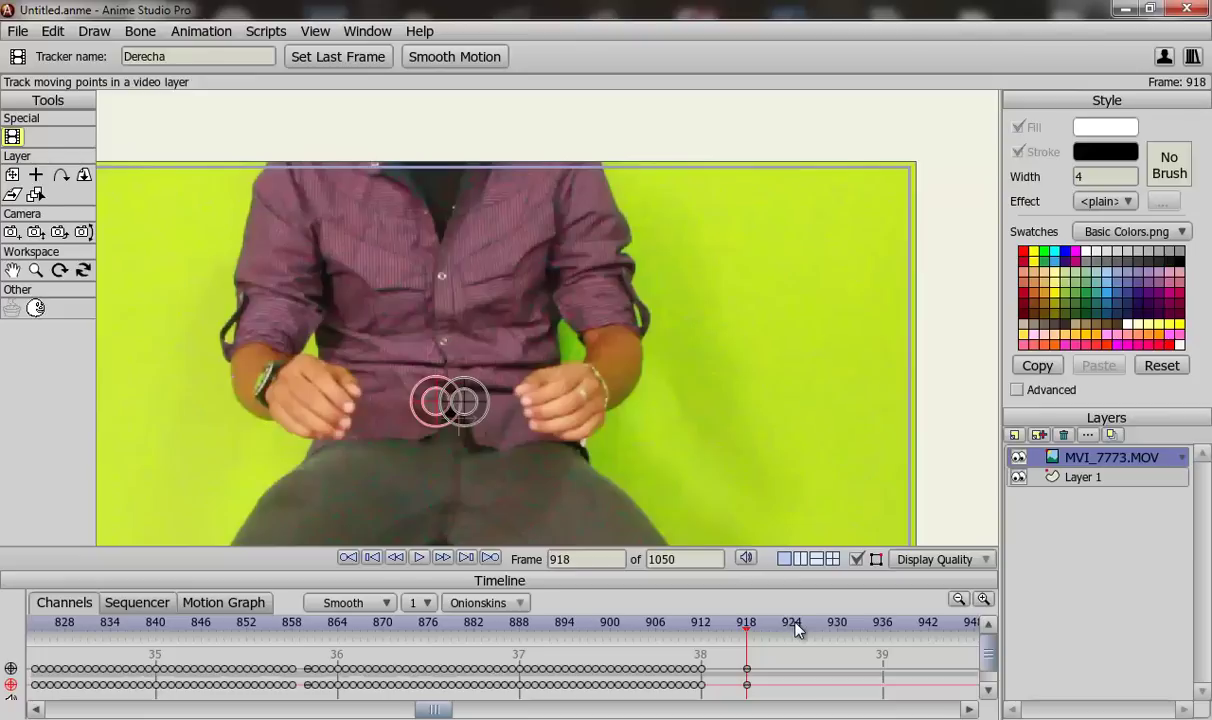
Step: Place the Derecha and Izquierda trackers on their red palm marks at frame 931, where the palms face the camera again
left_click_drag(797, 628, 845, 625)
scroll(597, 484, "up", 2)
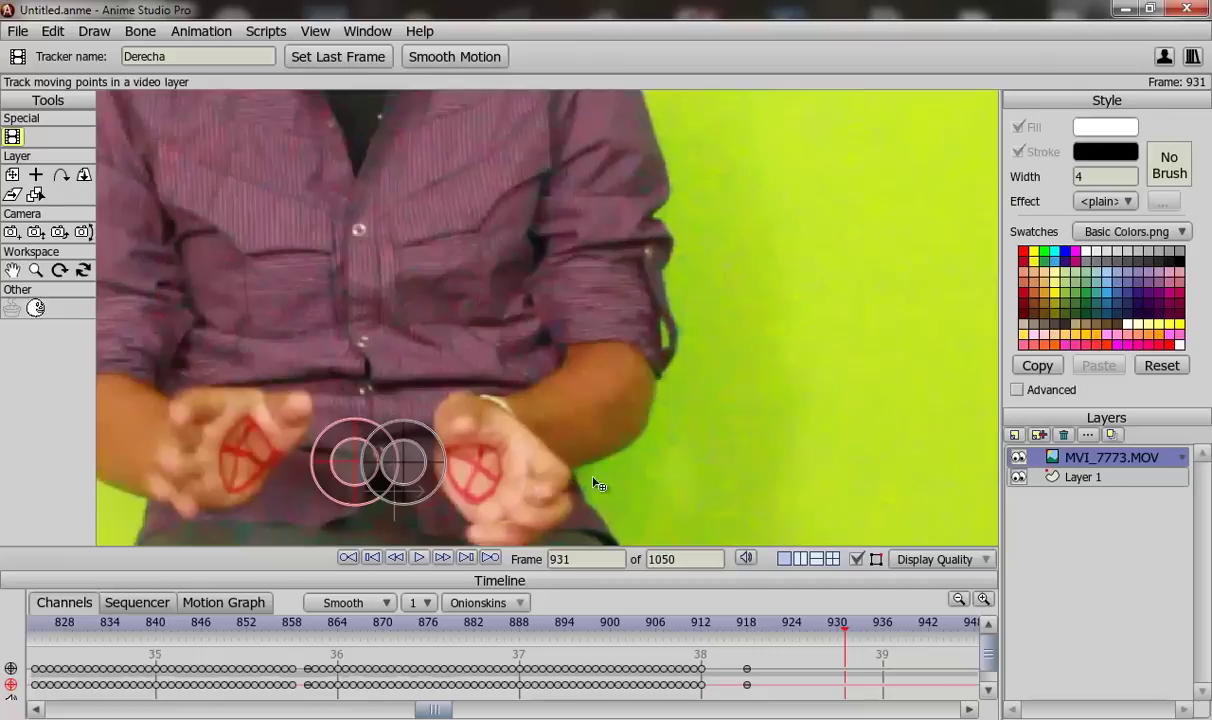
left_click_drag(305, 507, 457, 413)
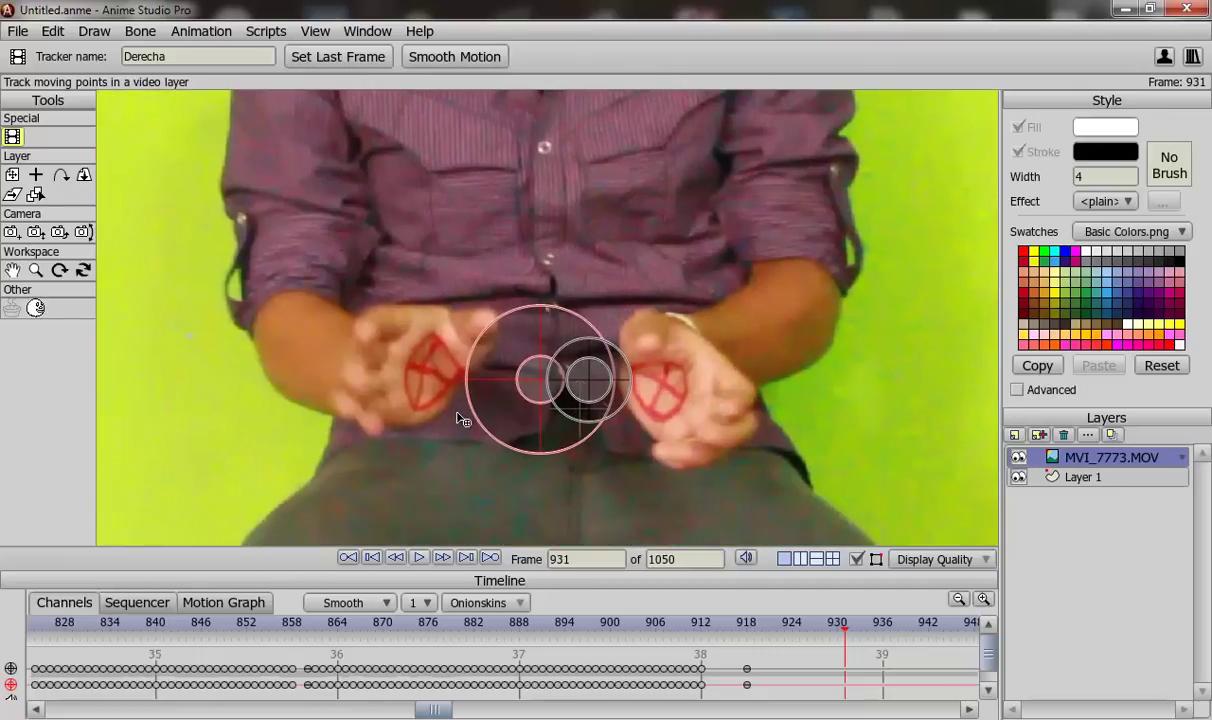
key("ctrl+z")
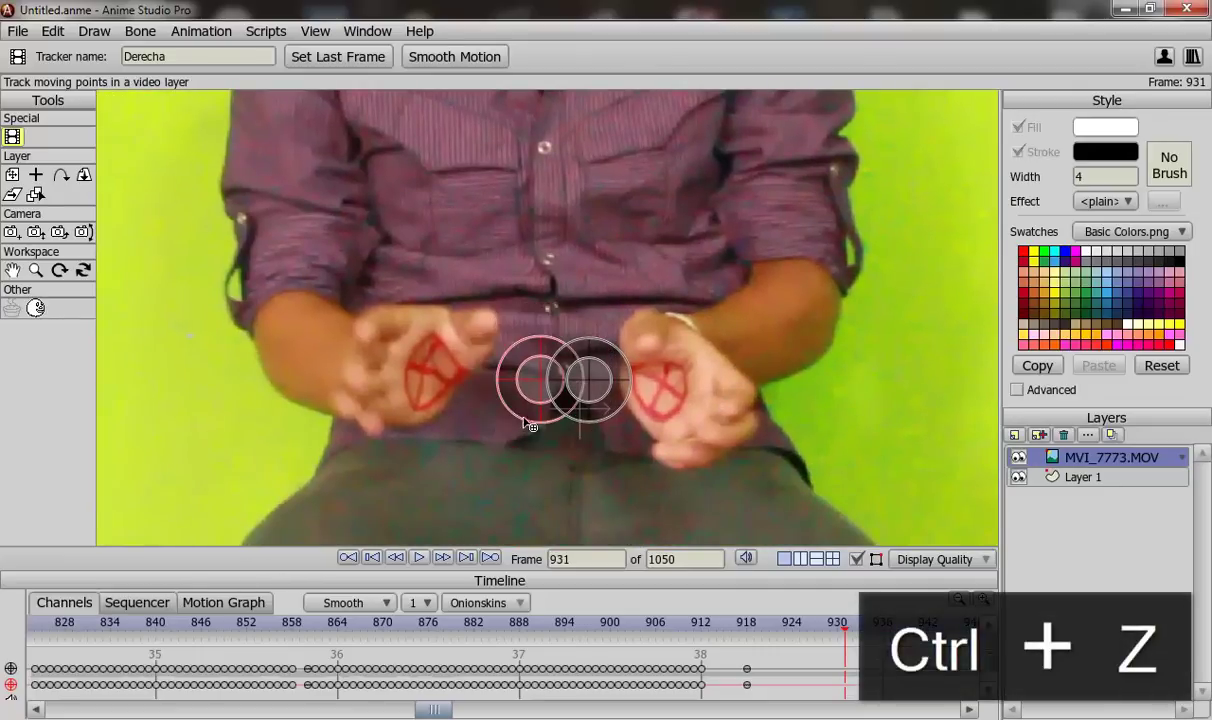
left_click_drag(530, 425, 415, 415)
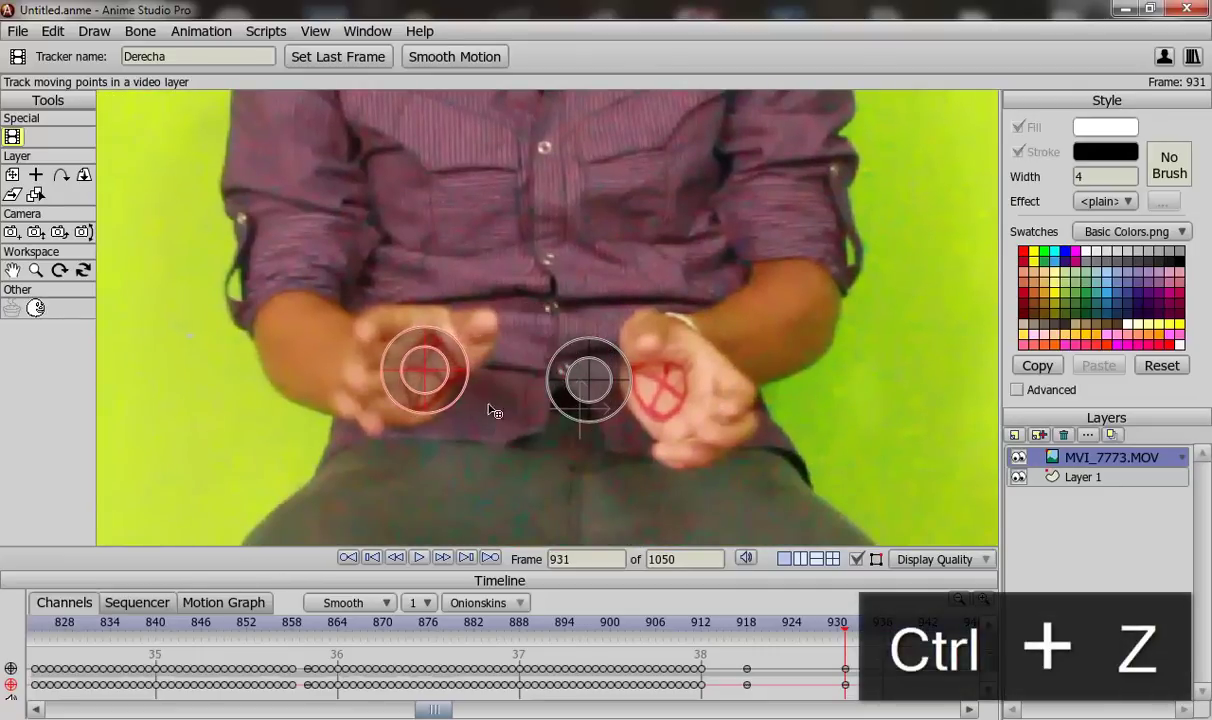
left_click_drag(603, 422, 676, 427)
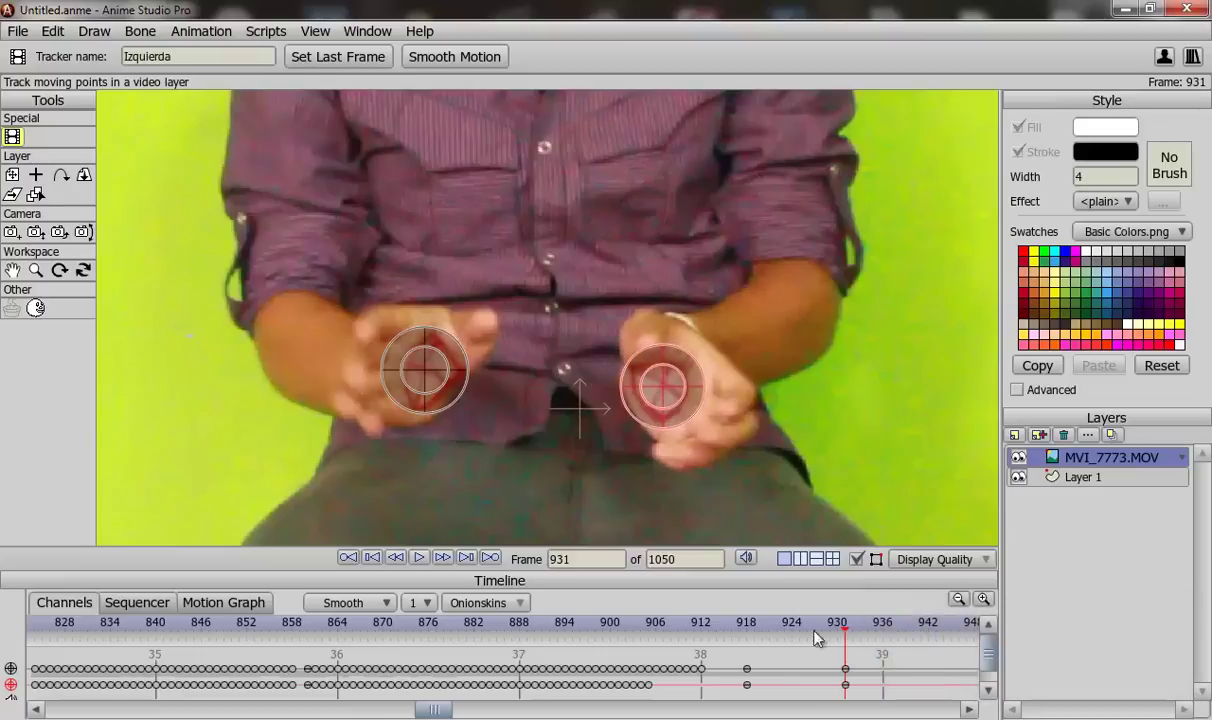
Step: Resume tracking from frame 931 and recentre the Derecha tracker on its palm mark at frame 932
left_click(419, 558)
scroll(578, 453, "down", 5)
scroll(578, 453, "up", 3)
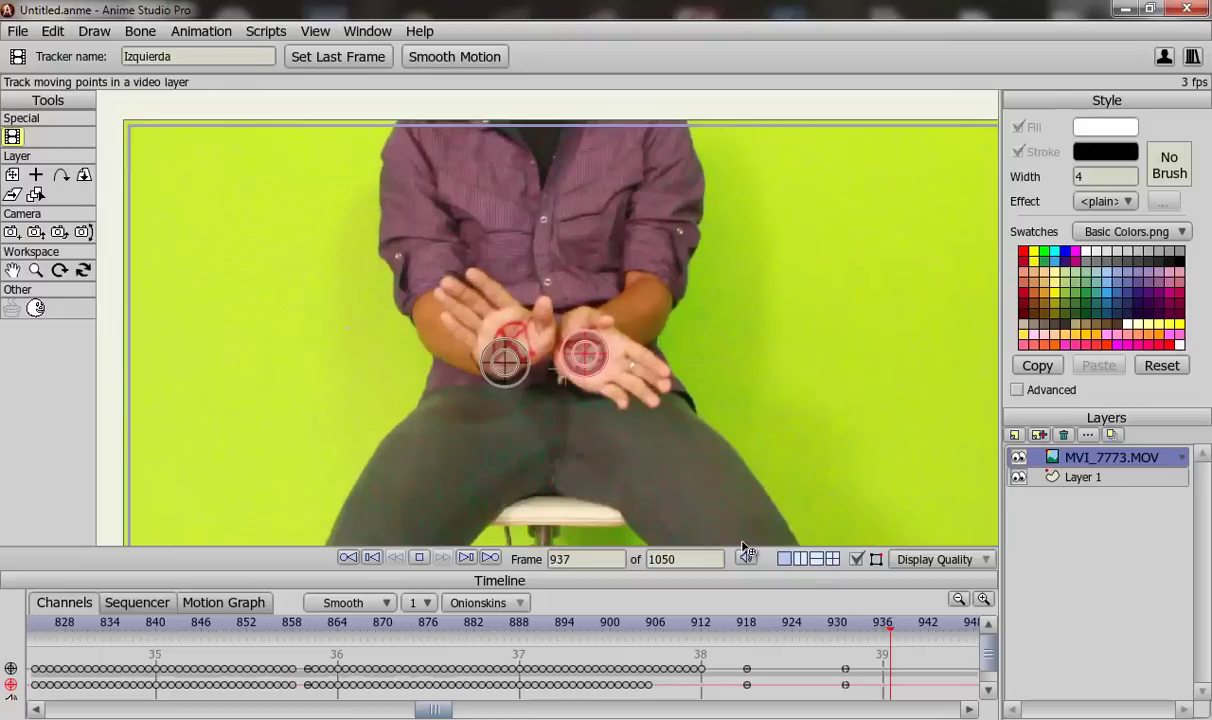
left_click(845, 628)
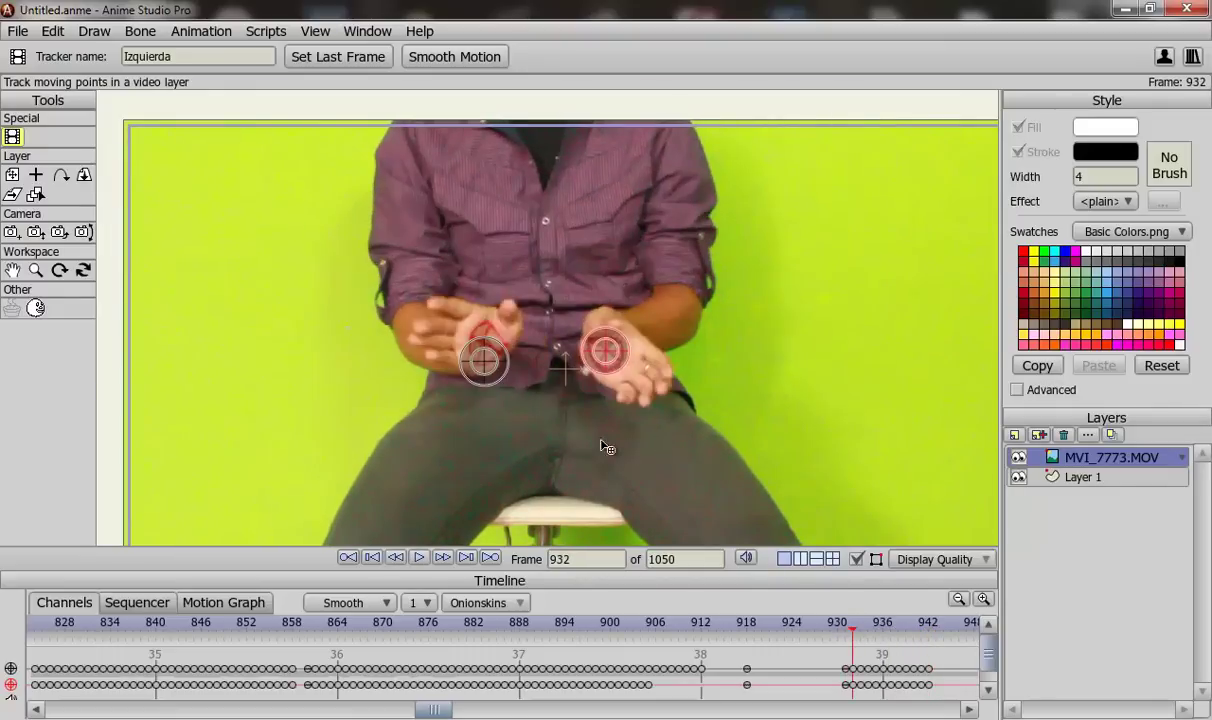
scroll(522, 420, "up", 3)
key("ctrl+Left")
left_click_drag(522, 420, 512, 383)
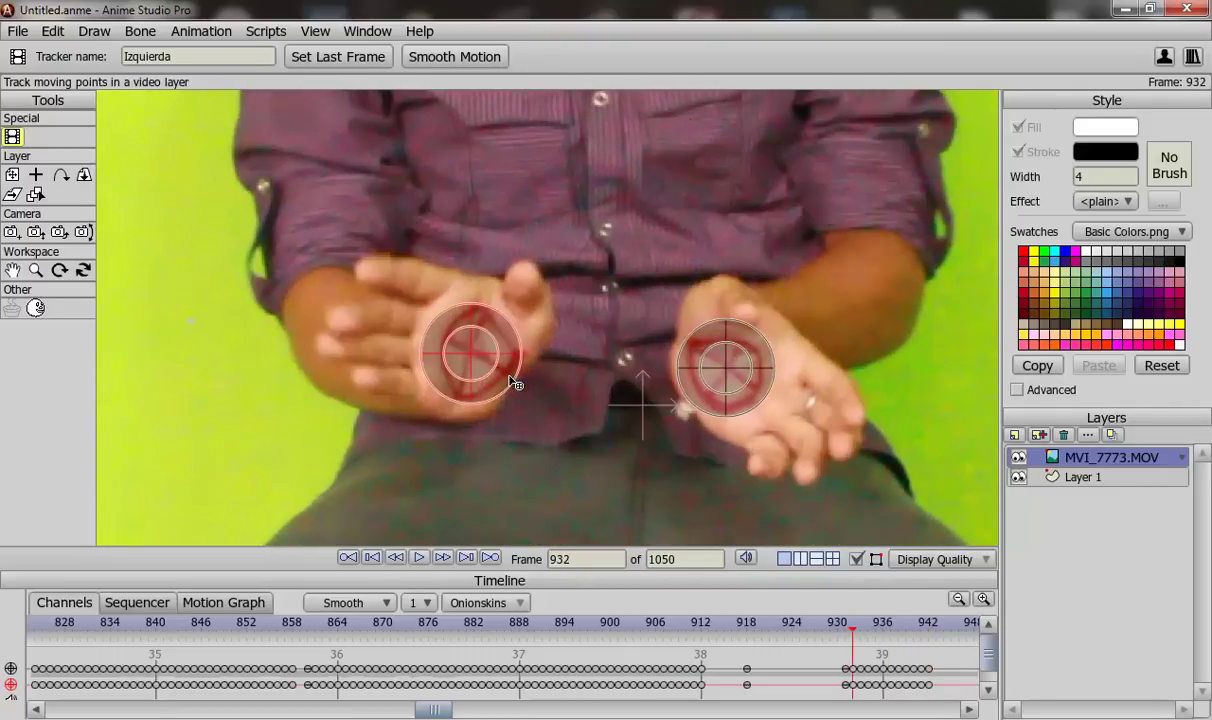
Step: Continue tracking from frame 932, recentring the Derecha tracker at frame 955 and the Izquierda tracker at frame 960
left_click(420, 562)
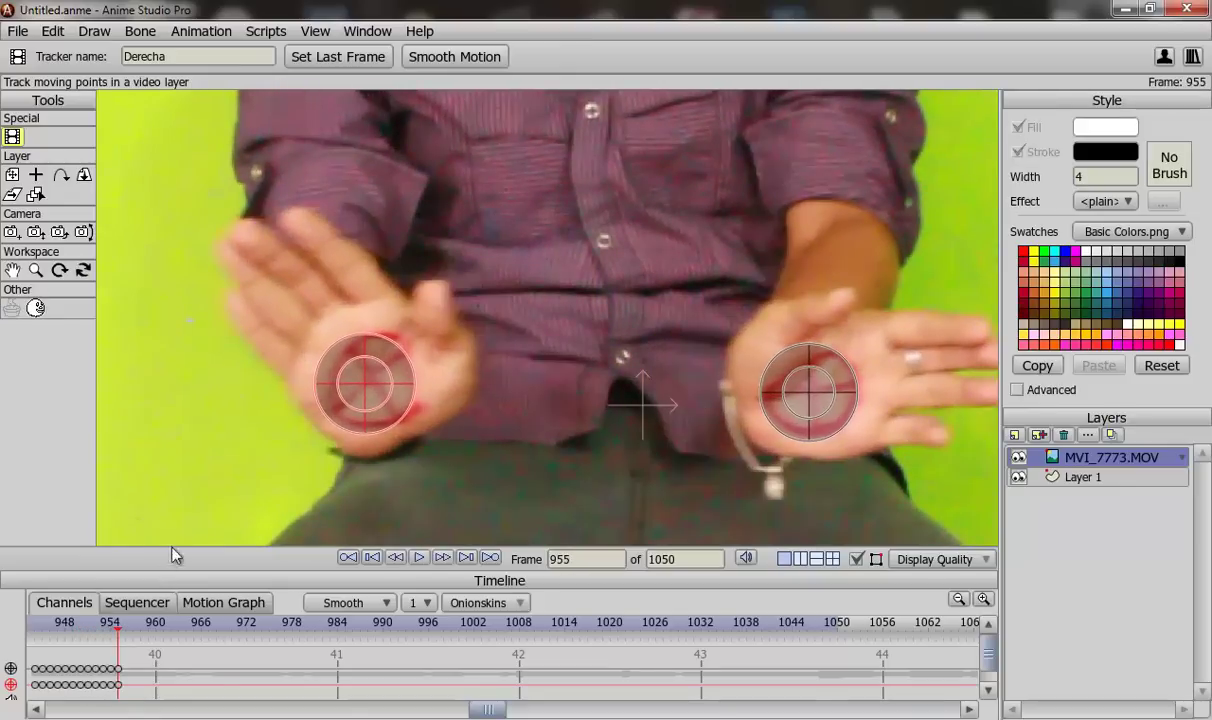
left_click_drag(371, 401, 379, 390)
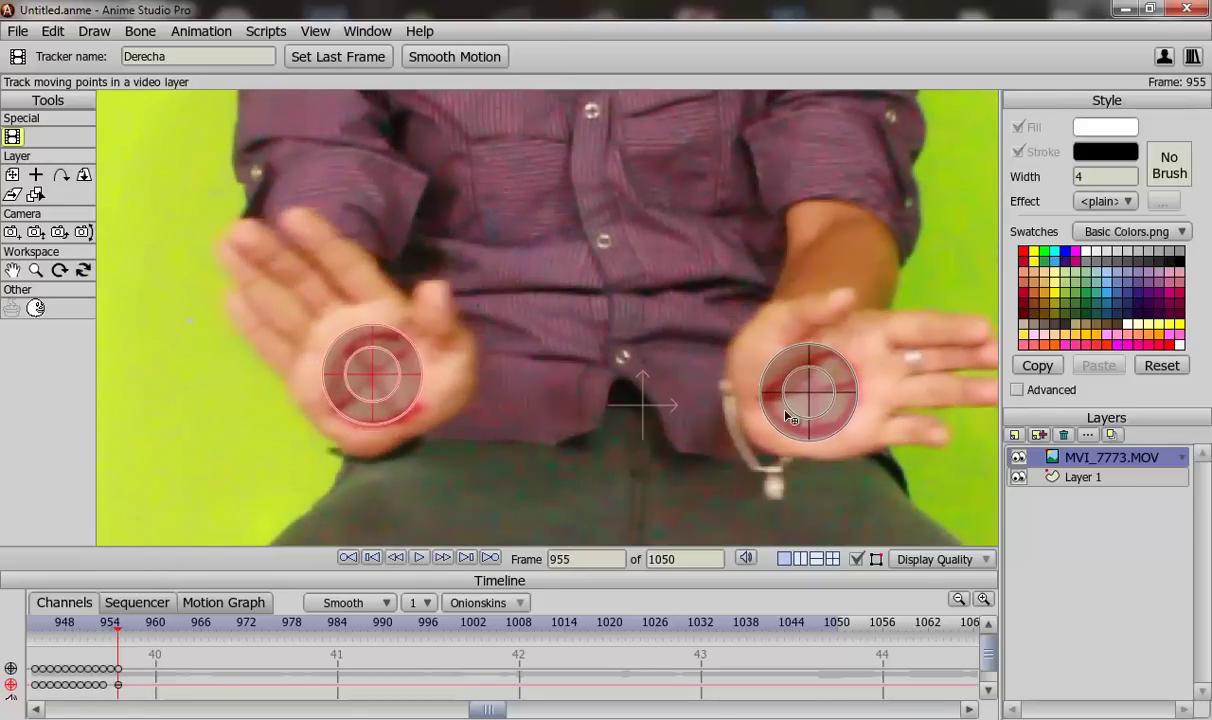
left_click(419, 558)
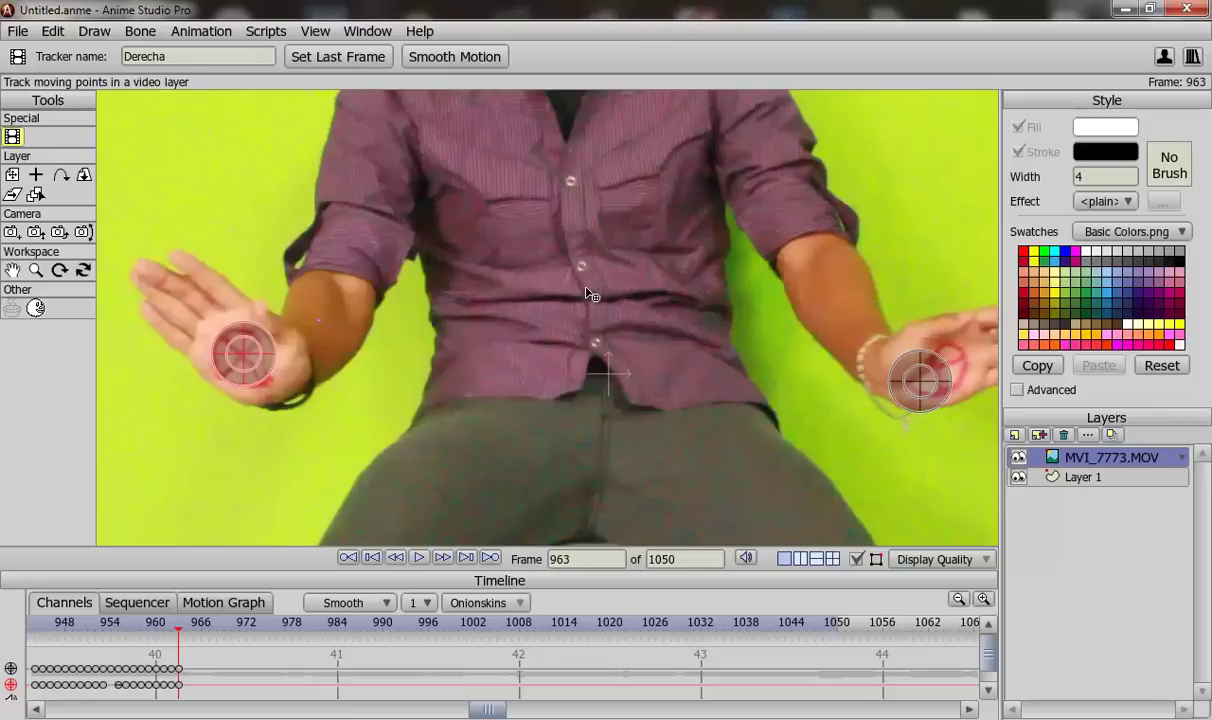
left_click(157, 630)
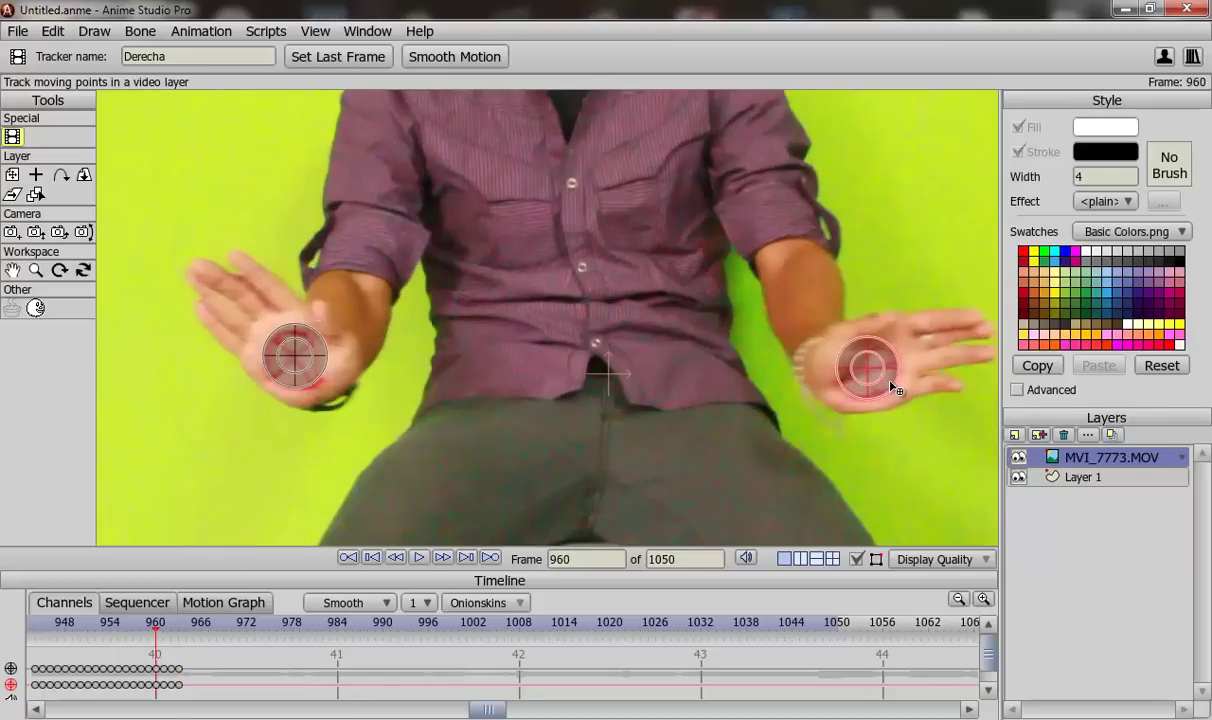
left_click_drag(889, 382, 890, 386)
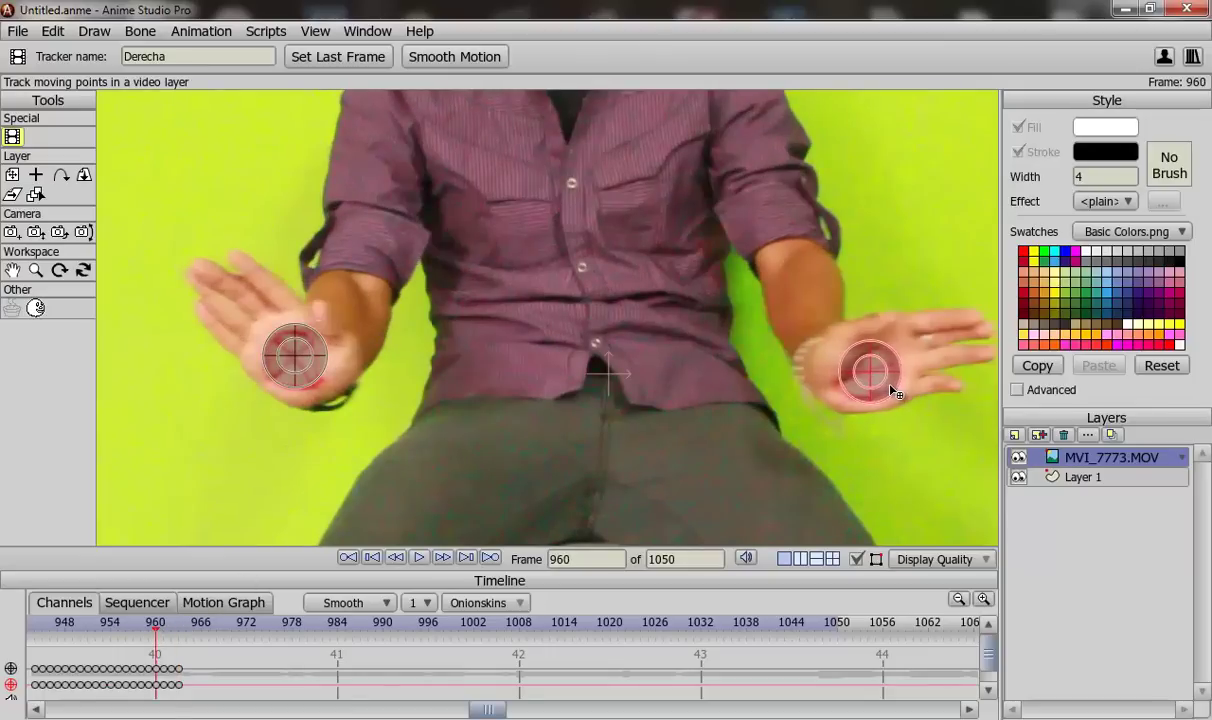
Step: Track on from frame 960, realigning both trackers with the palm marks at frame 984 and the Izquierda tracker at frame 983
left_click(420, 559)
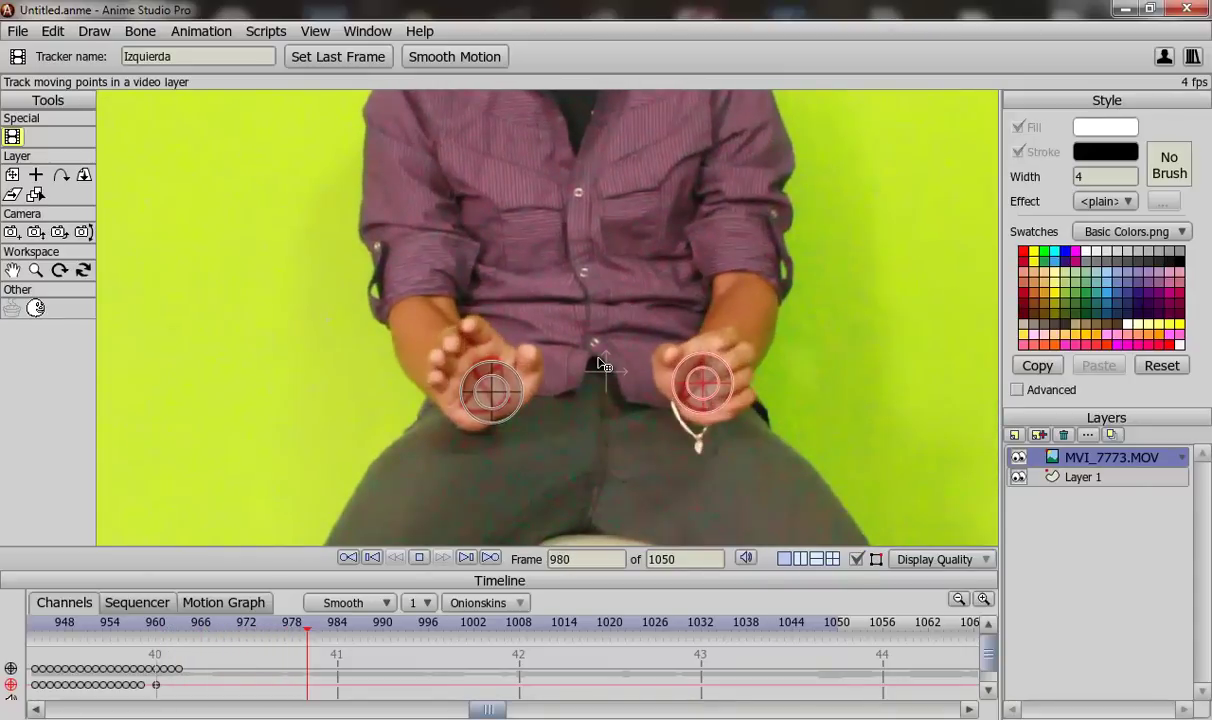
key("space")
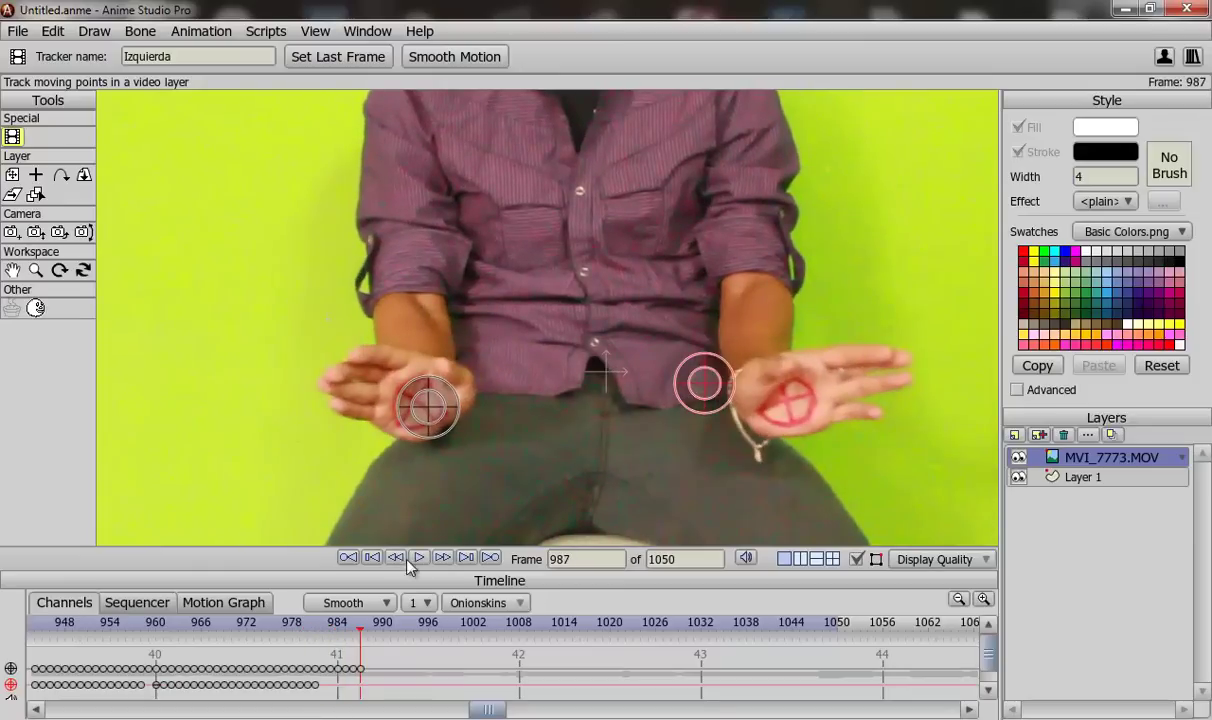
left_click_drag(366, 625, 343, 635)
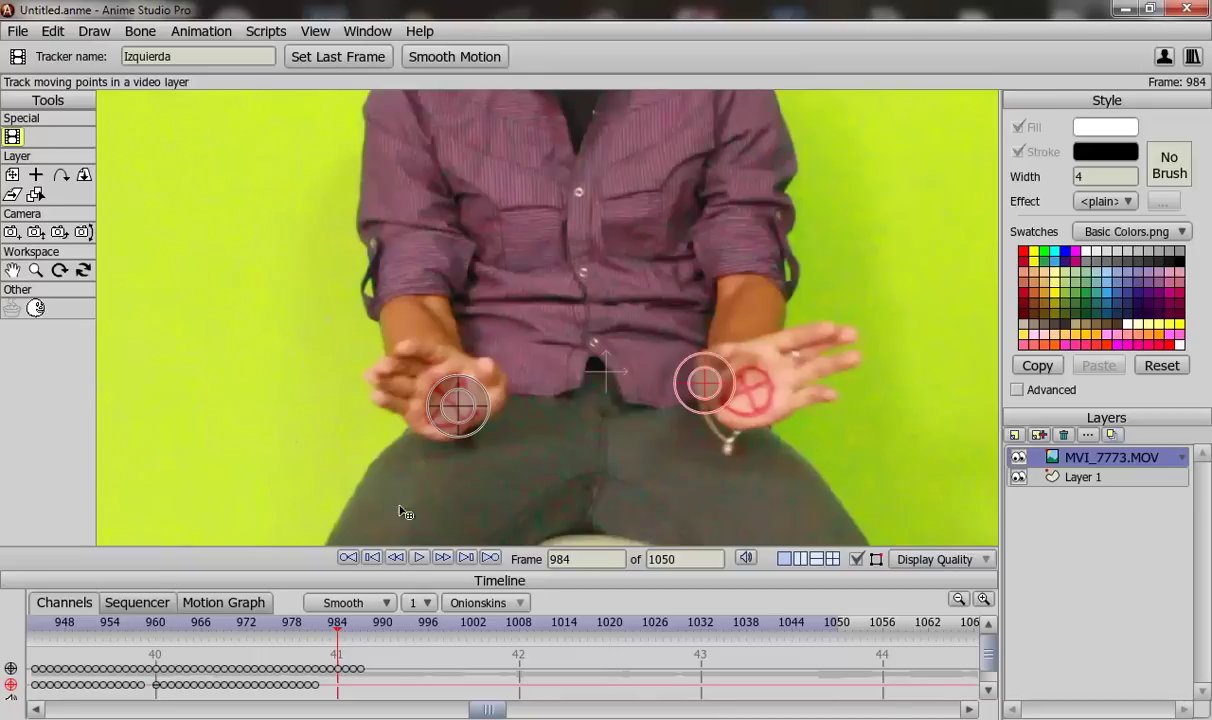
scroll(465, 417, "up", 3)
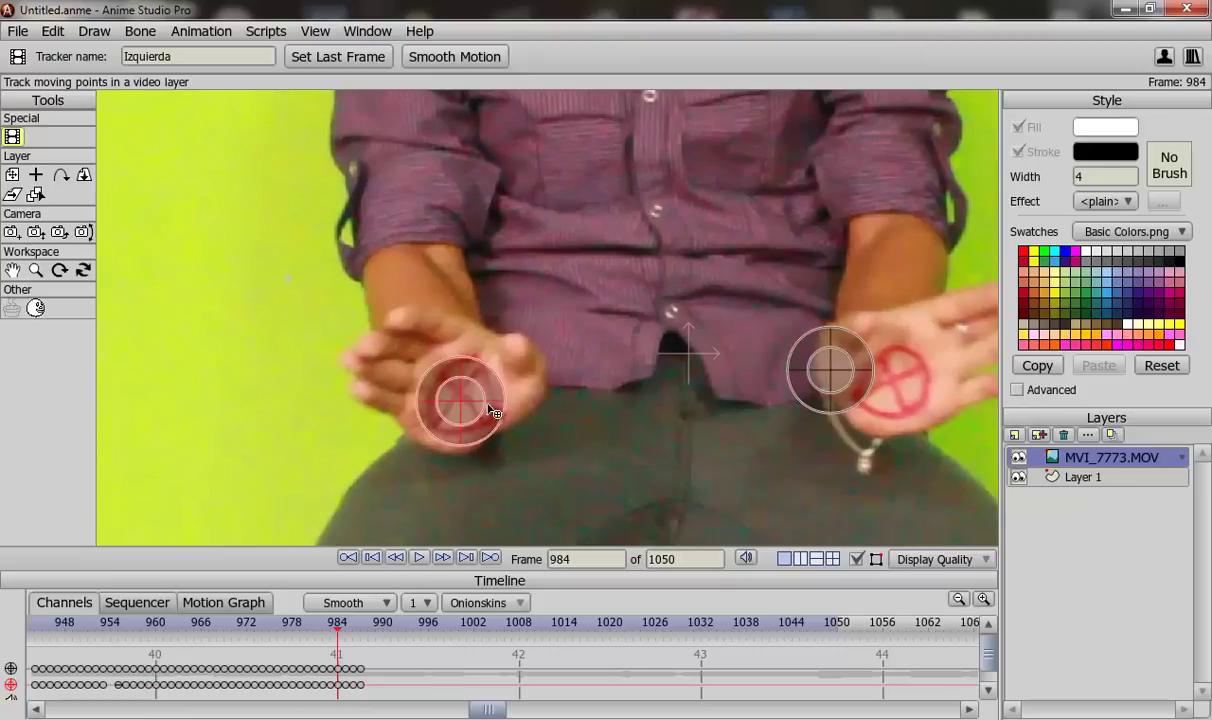
left_click_drag(837, 393, 918, 410)
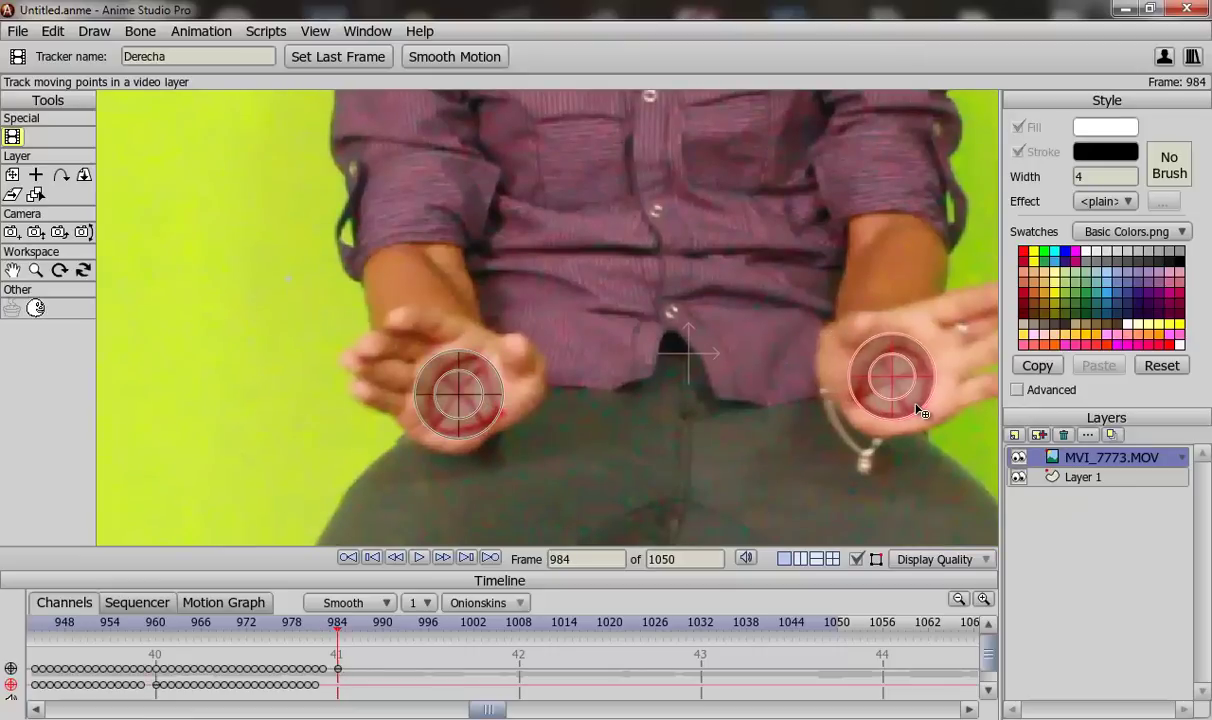
left_click(323, 628)
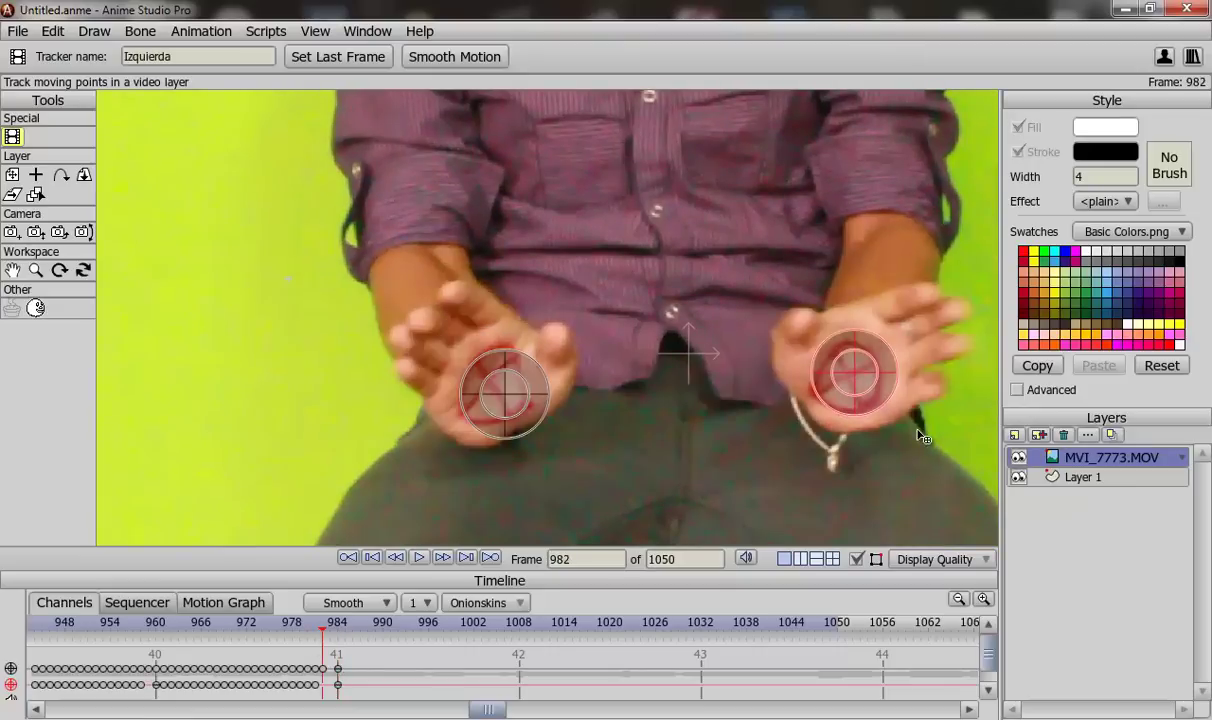
key("ctrl+Right")
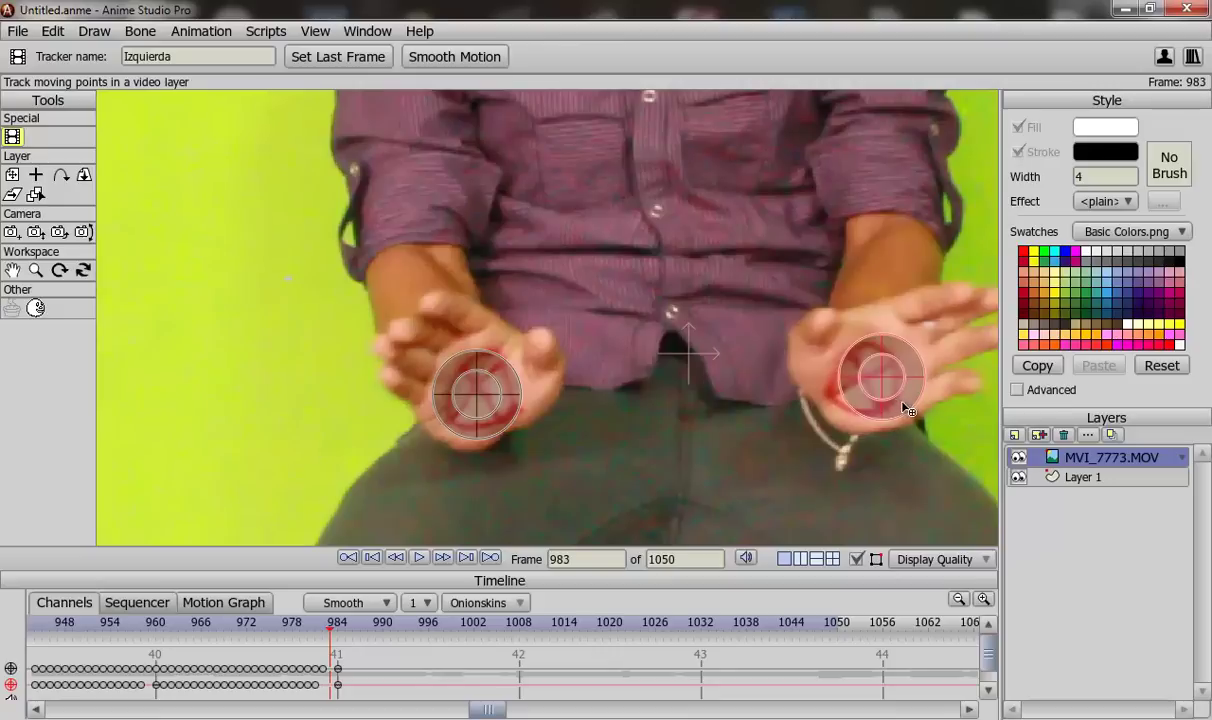
Step: Continue tracking from frame 983 and fine-tune the Izquierda tracker on the lower hand's mark at frame 1017
left_click(418, 561)
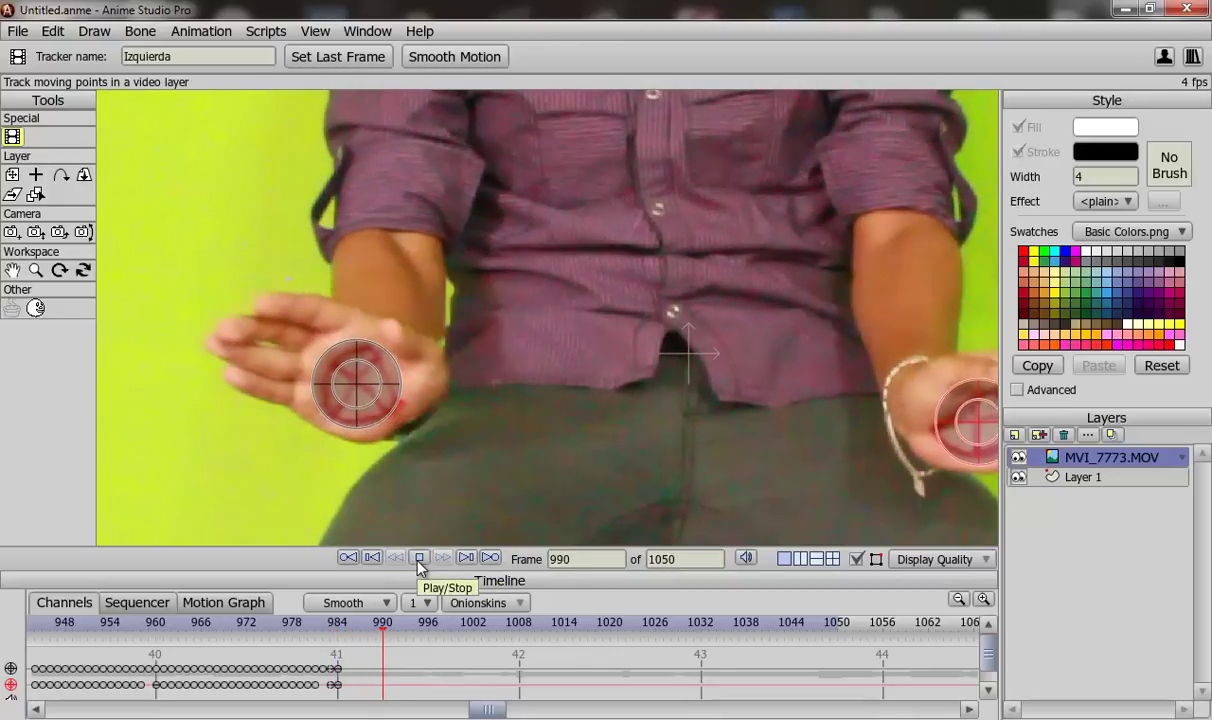
scroll(706, 338, "down", 2)
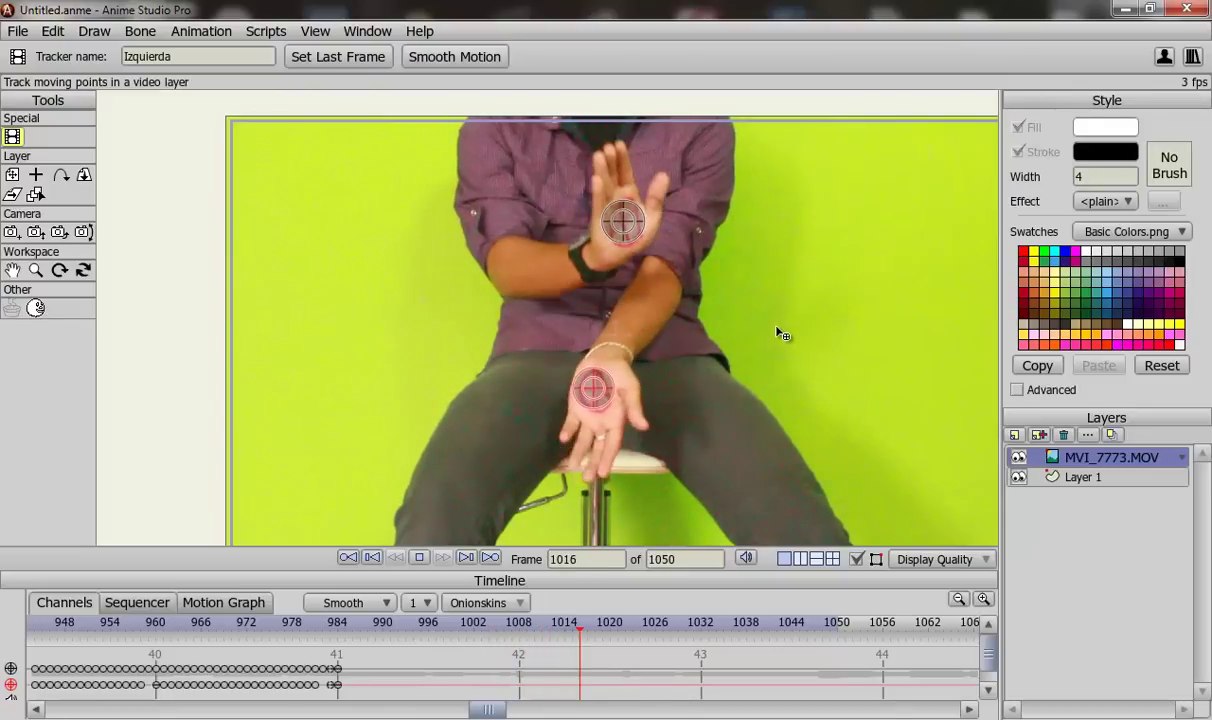
scroll(760, 330, "up", 5)
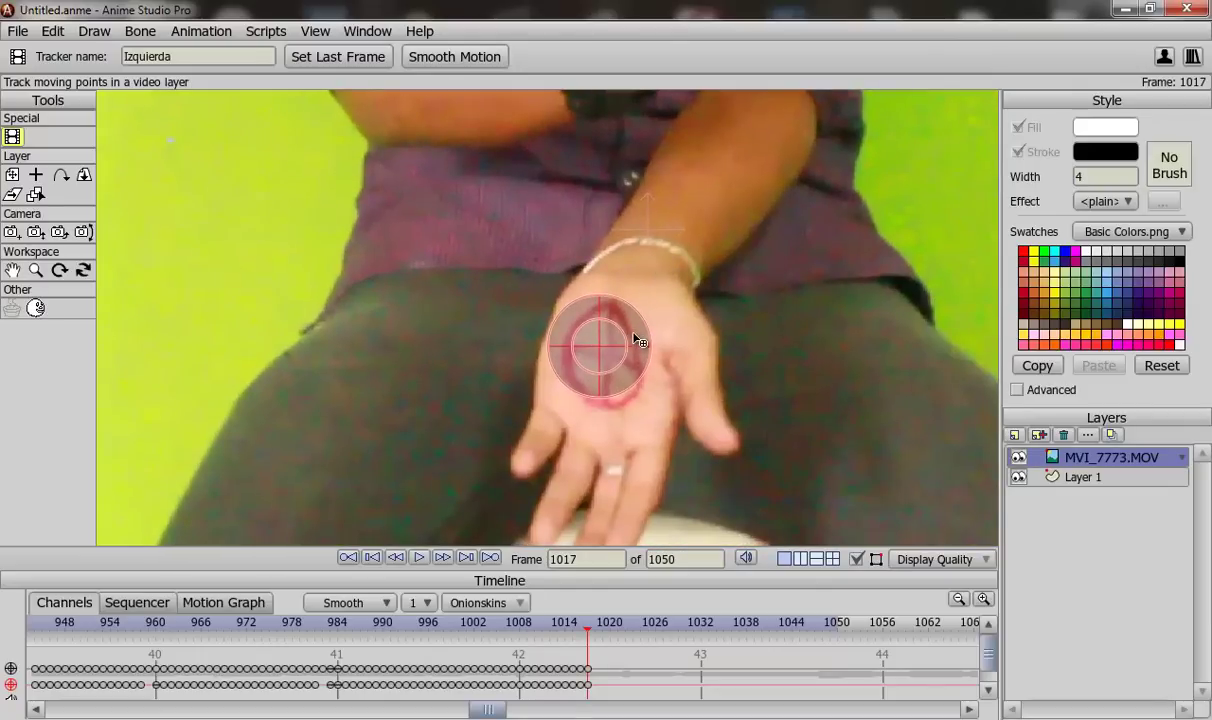
scroll(636, 341, "down", 5)
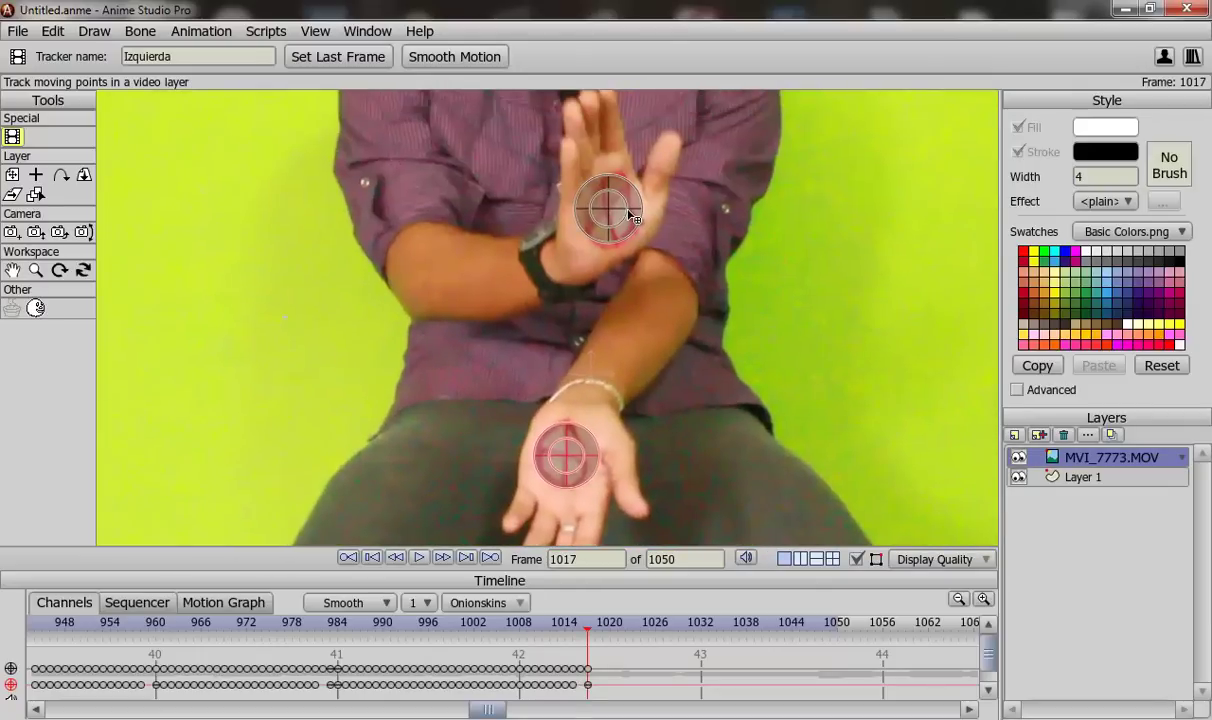
Step: Track both palms from frame 1017 to the end of the clip and return to frame 0
left_click(420, 559)
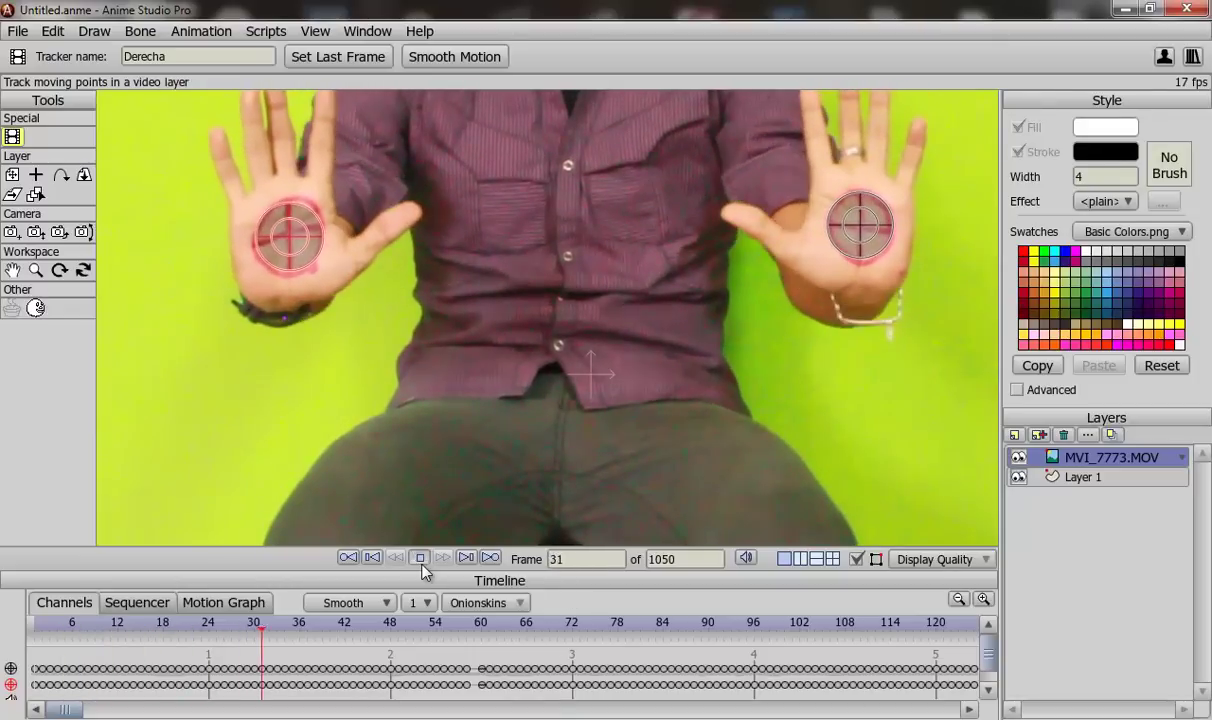
key("shift+ctrl+Left")
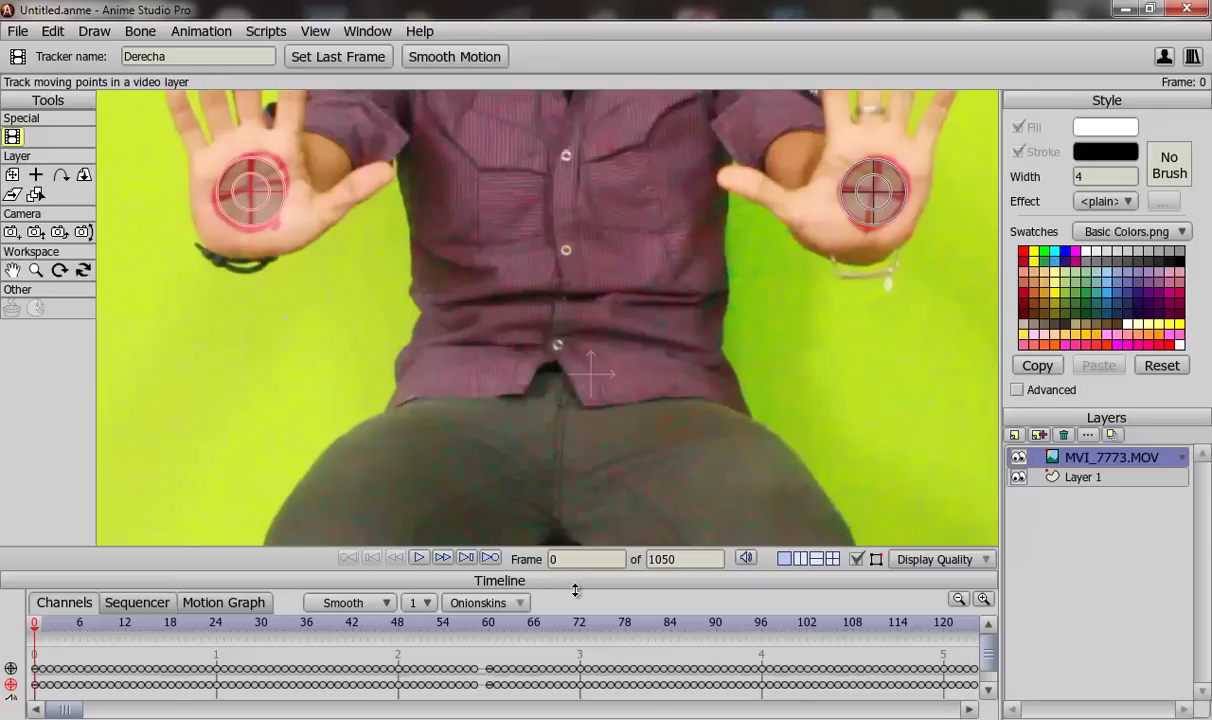
left_click_drag(621, 585, 621, 527)
scroll(607, 317, "down", 3)
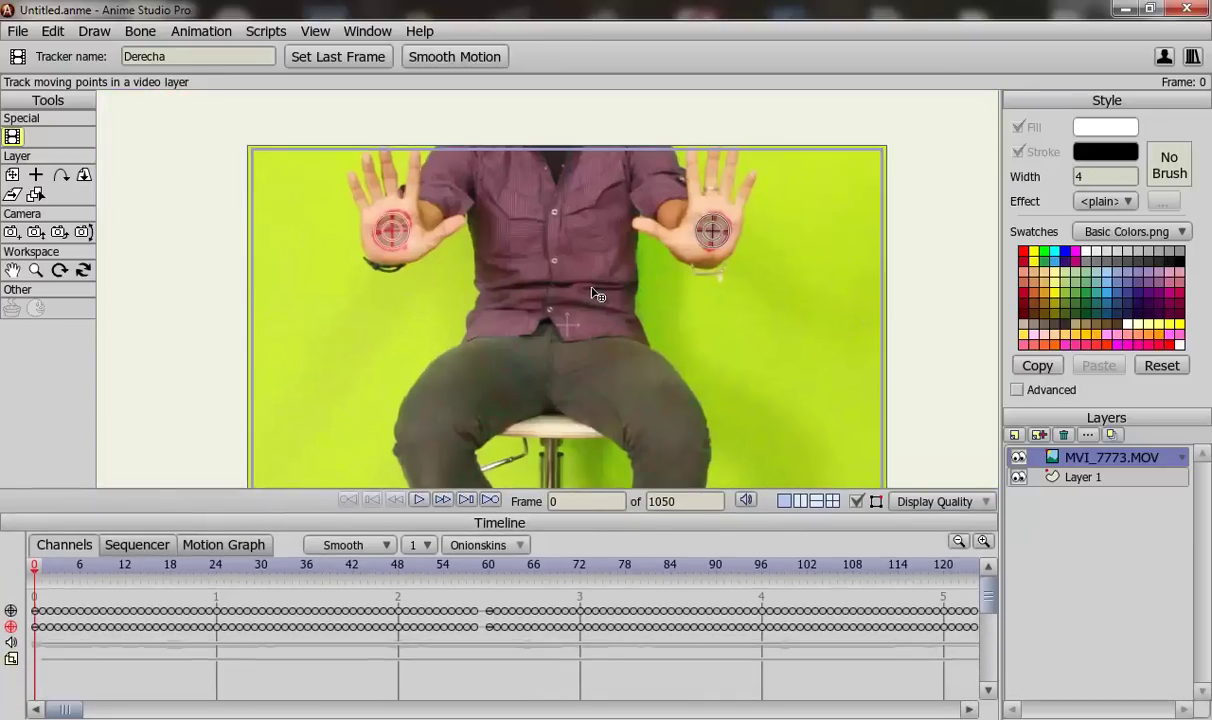
left_click_drag(658, 529, 658, 614)
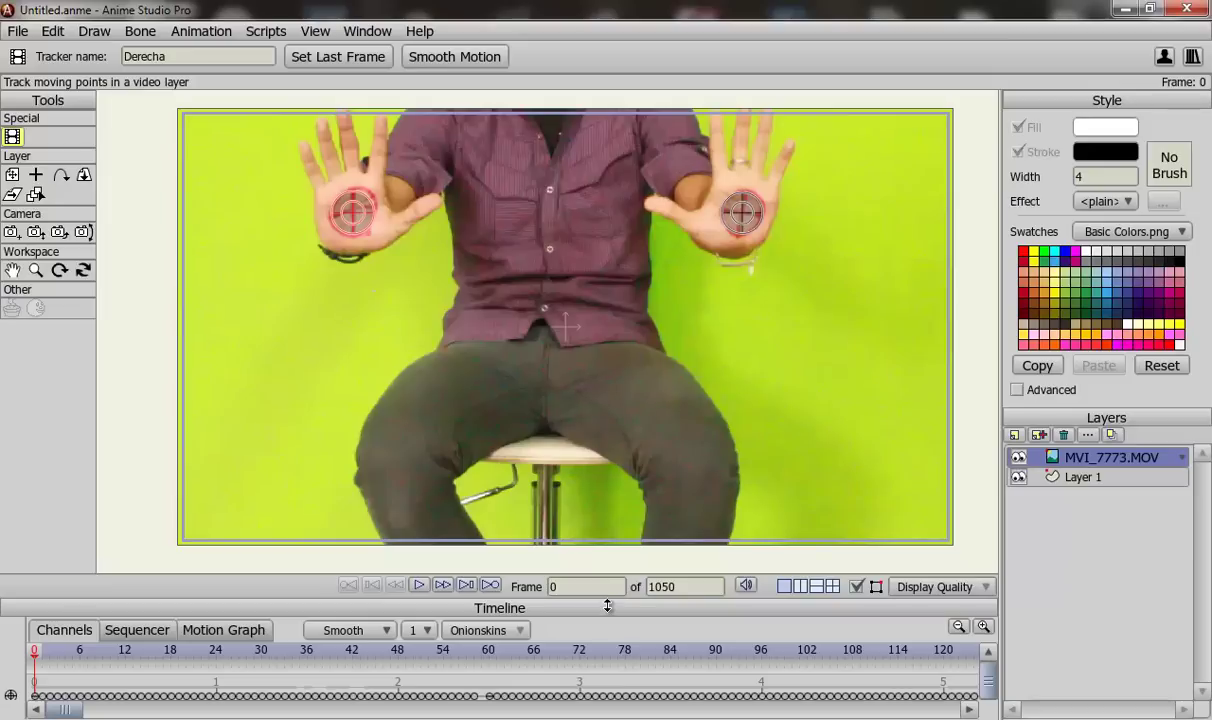
mouse_move(607, 605)
left_mouse_down()
mouse_move(606, 578)
mouse_move(614, 599)
left_mouse_up()
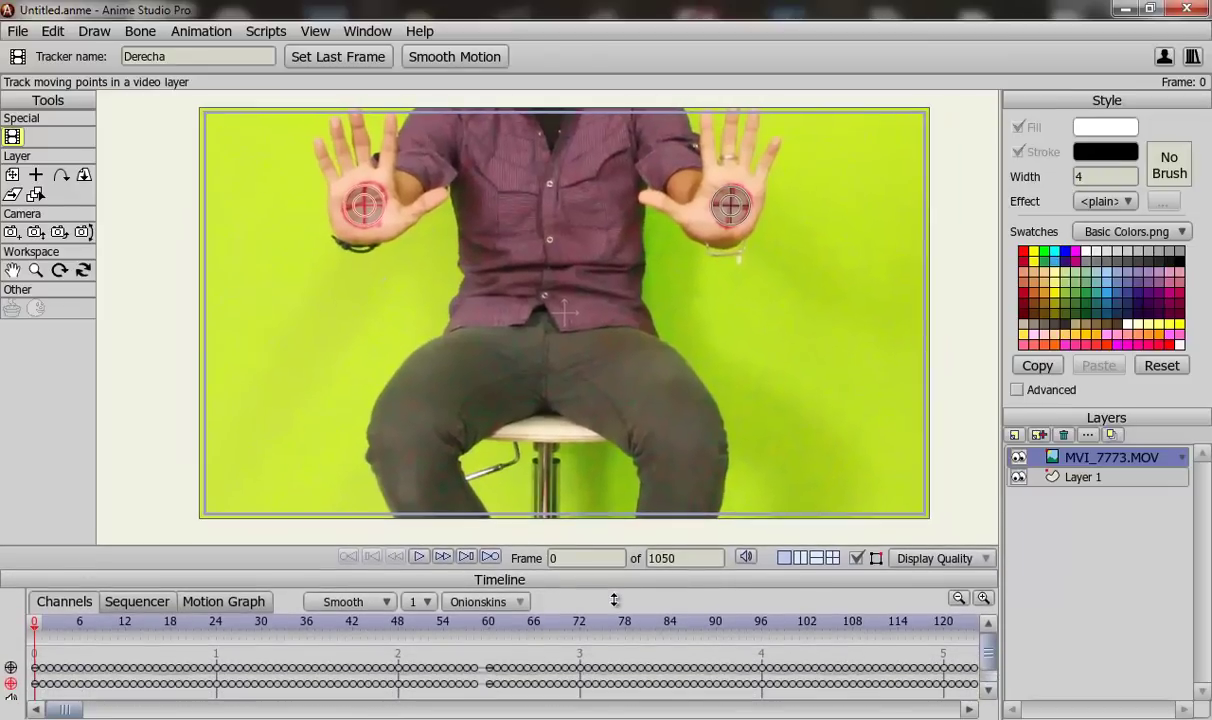
Step: Play back the tracked video, move Layer 1 above MVI_7773.MOV and rename it Relámpago
left_click(419, 558)
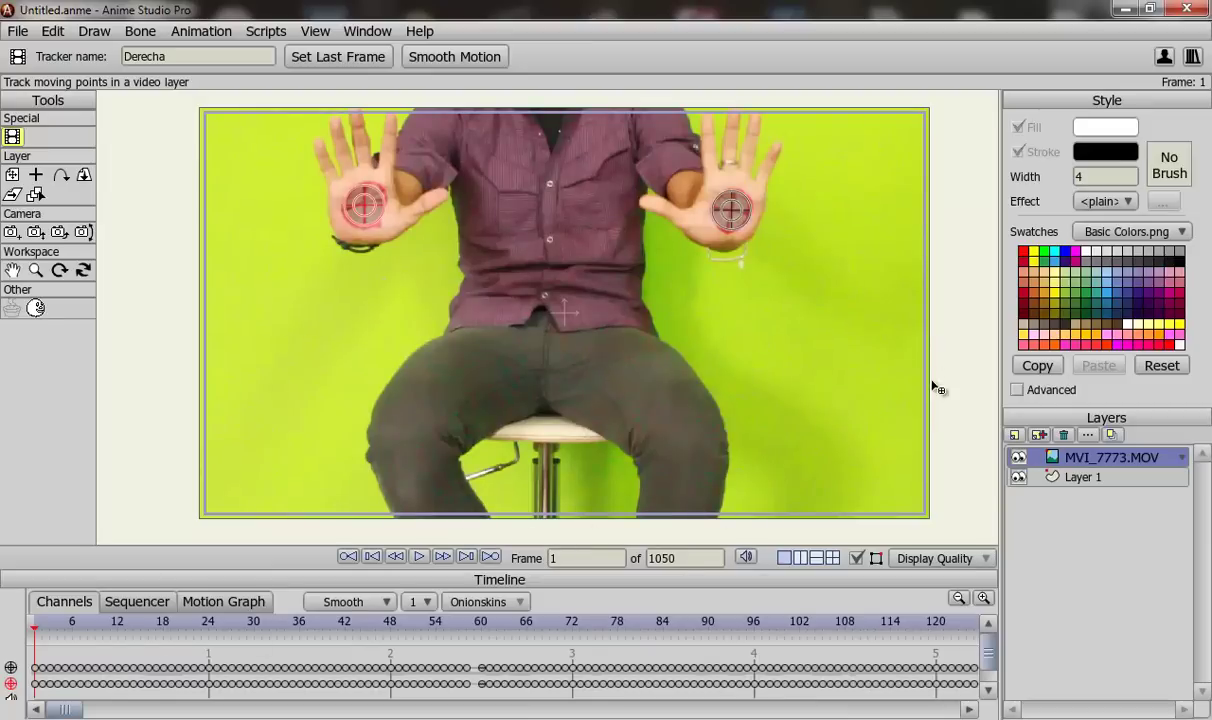
left_click_drag(1080, 477, 1076, 460)
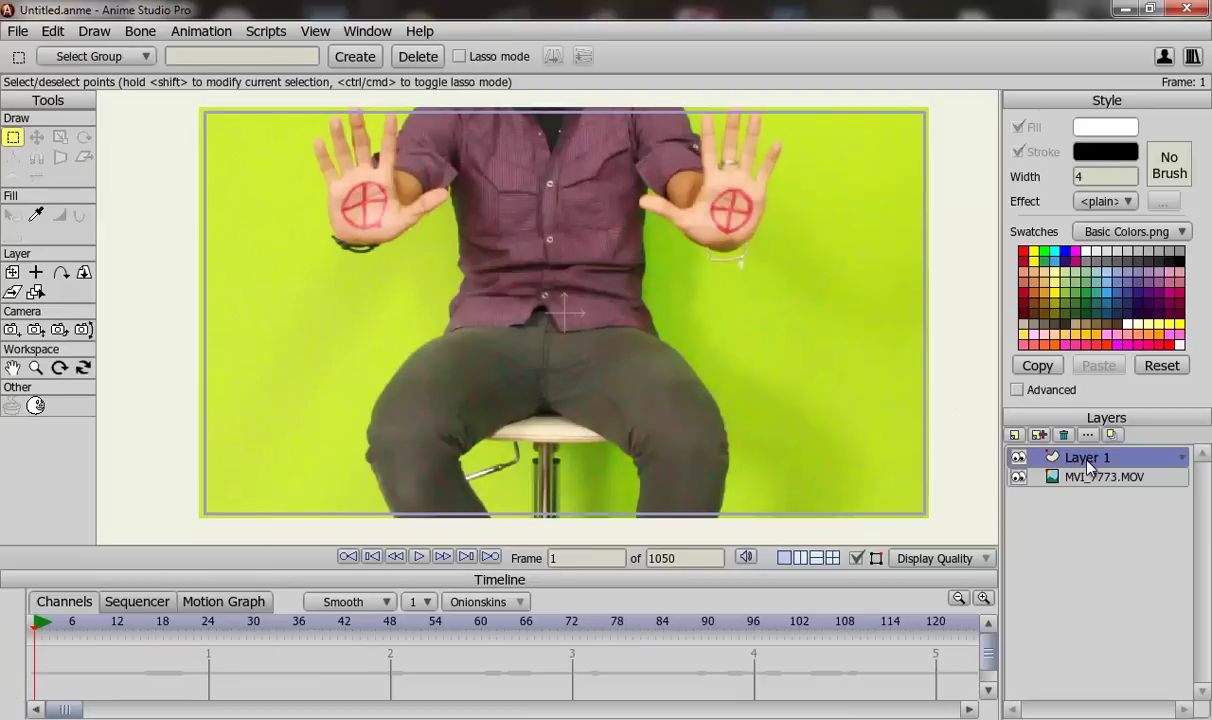
double_click(1089, 466)
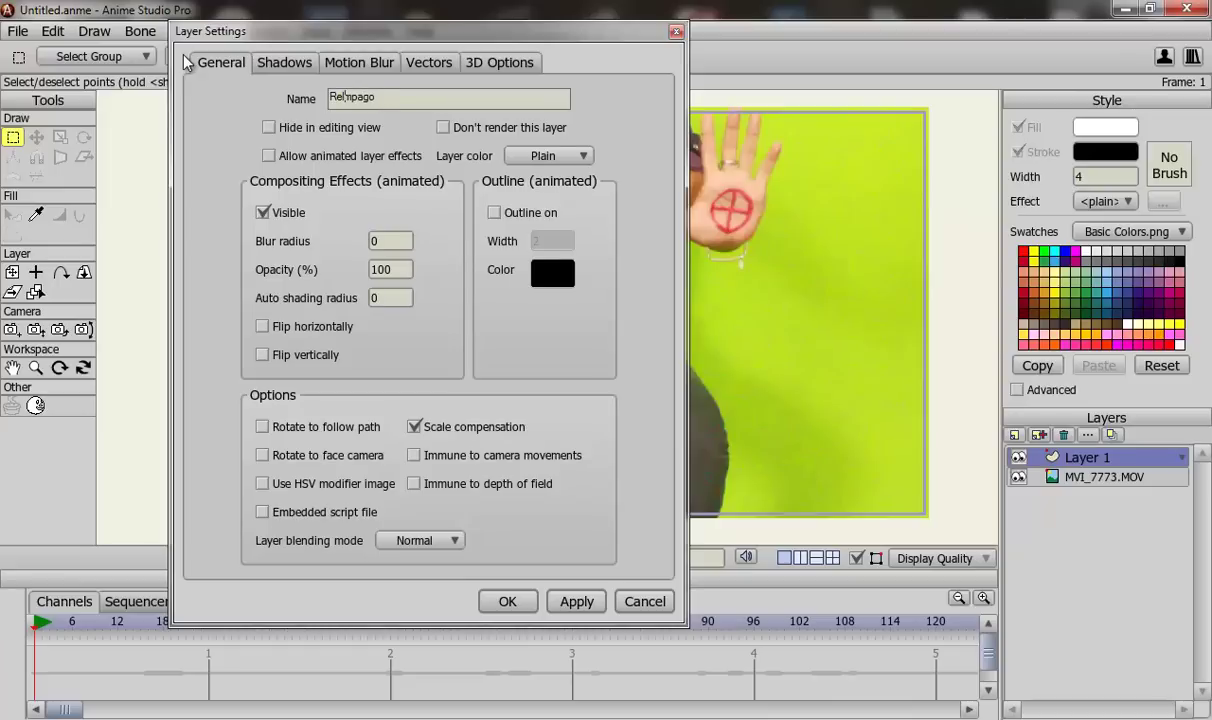
type("á")
key("Return")
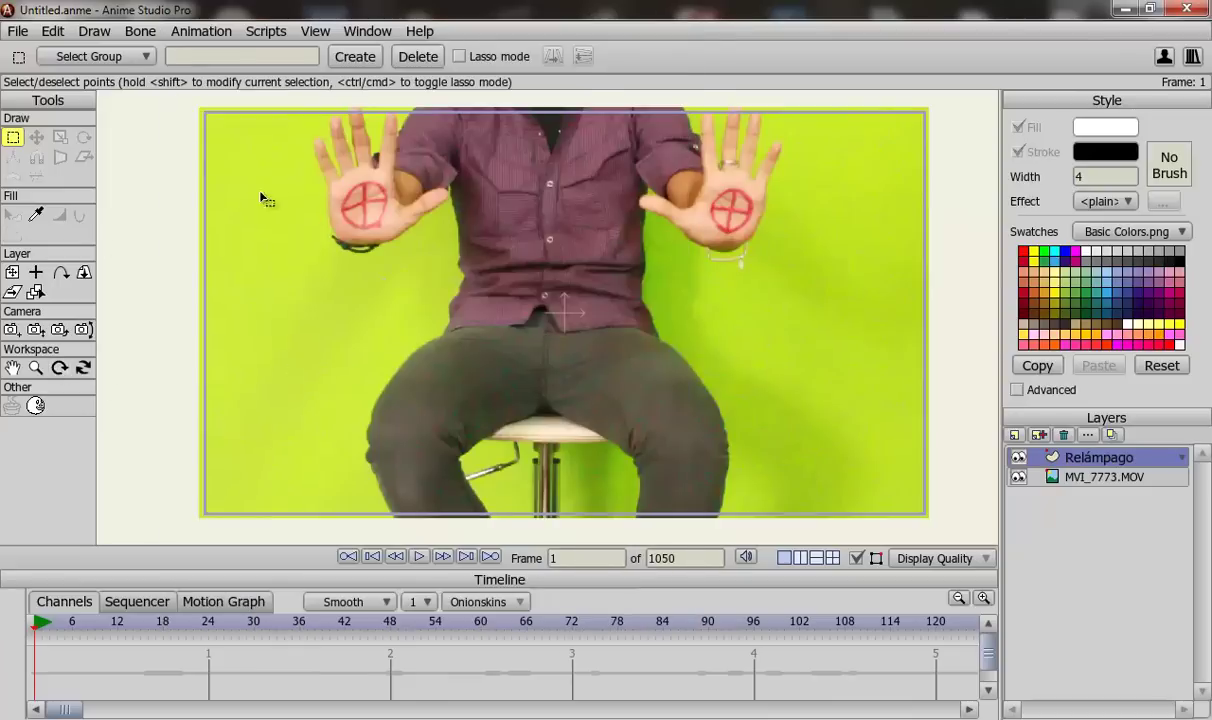
Step: At frame 0, draw a zigzag line across the chest from one palm mark to the other with Add Point
scroll(300, 210, "up", 3)
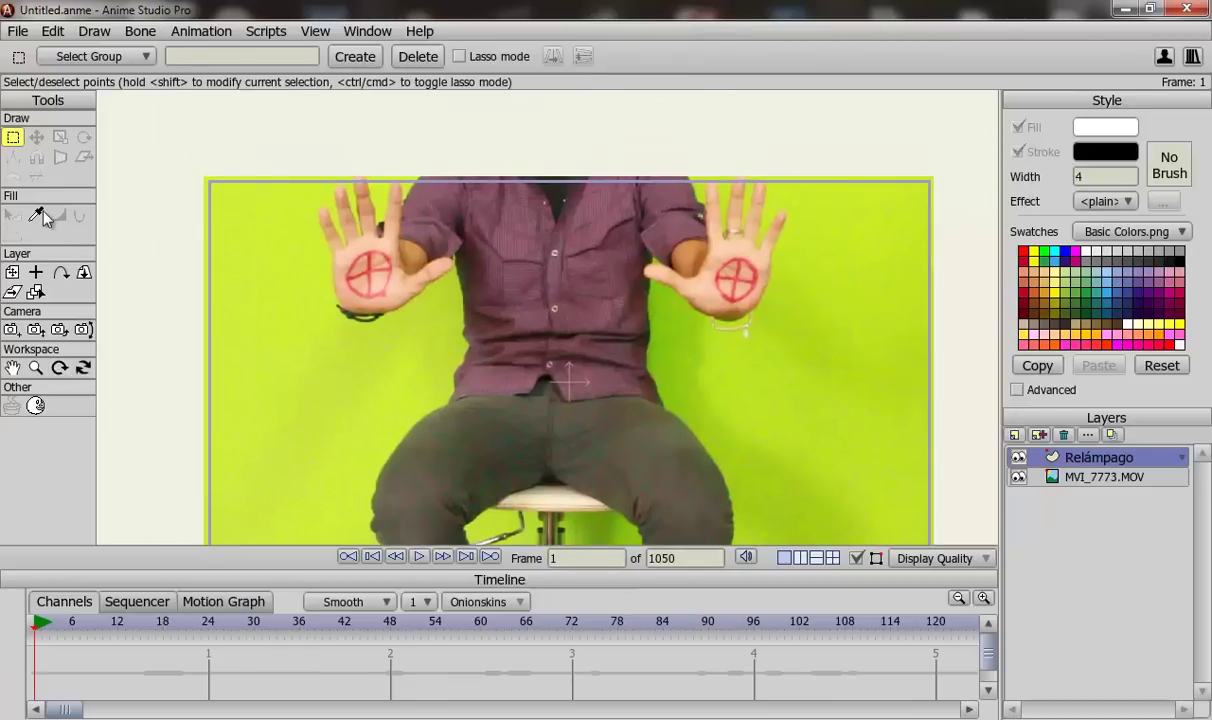
key("ctrl+shift+Left")
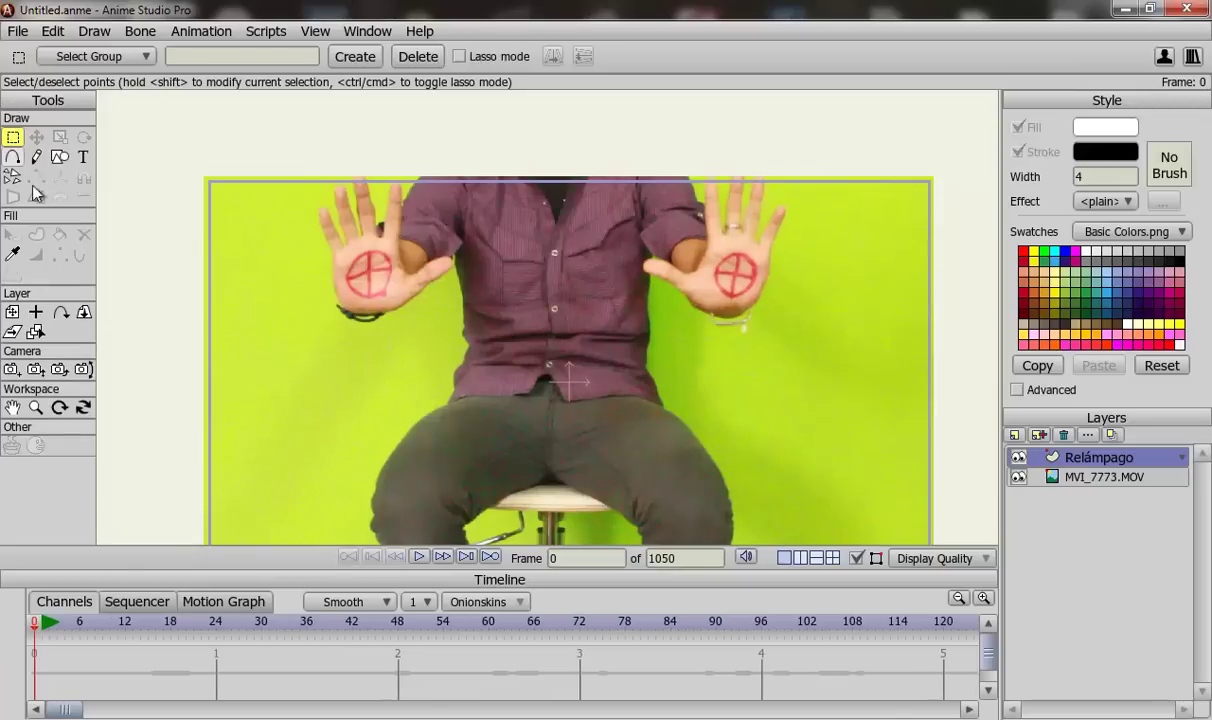
left_click(12, 157)
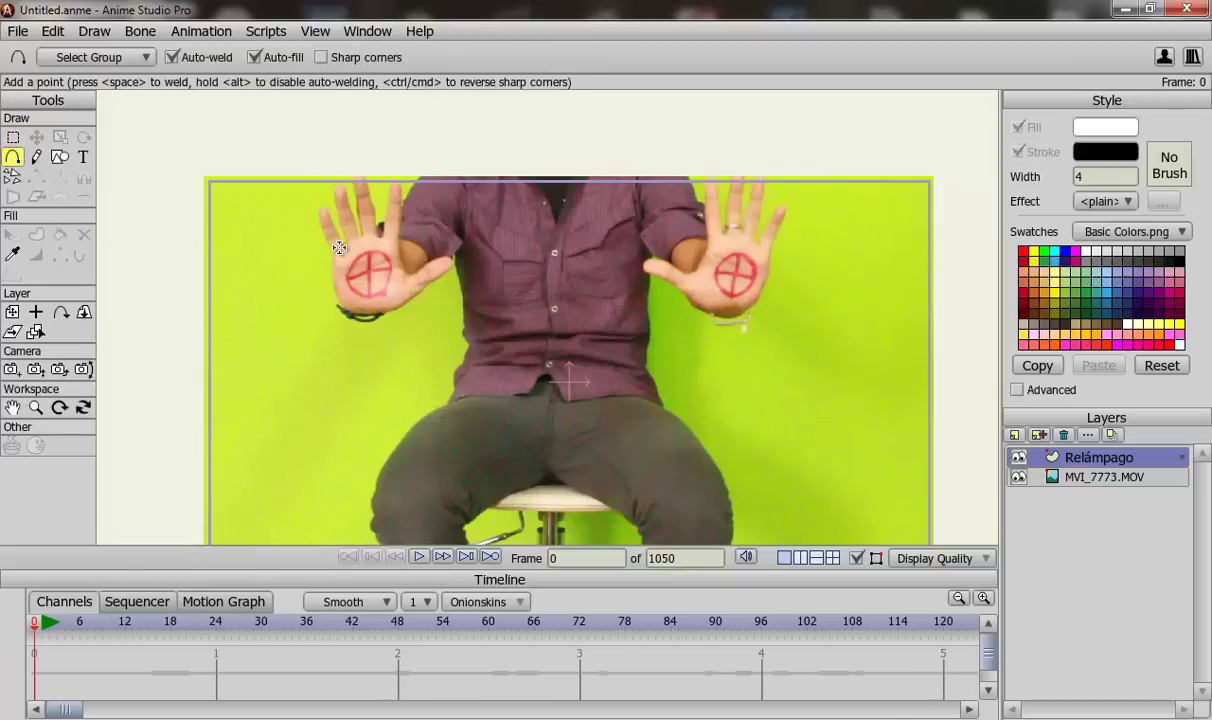
mouse_move(370, 272)
left_mouse_down()
mouse_move(405, 215)
mouse_move(423, 319)
mouse_move(544, 234)
mouse_move(546, 281)
left_mouse_up()
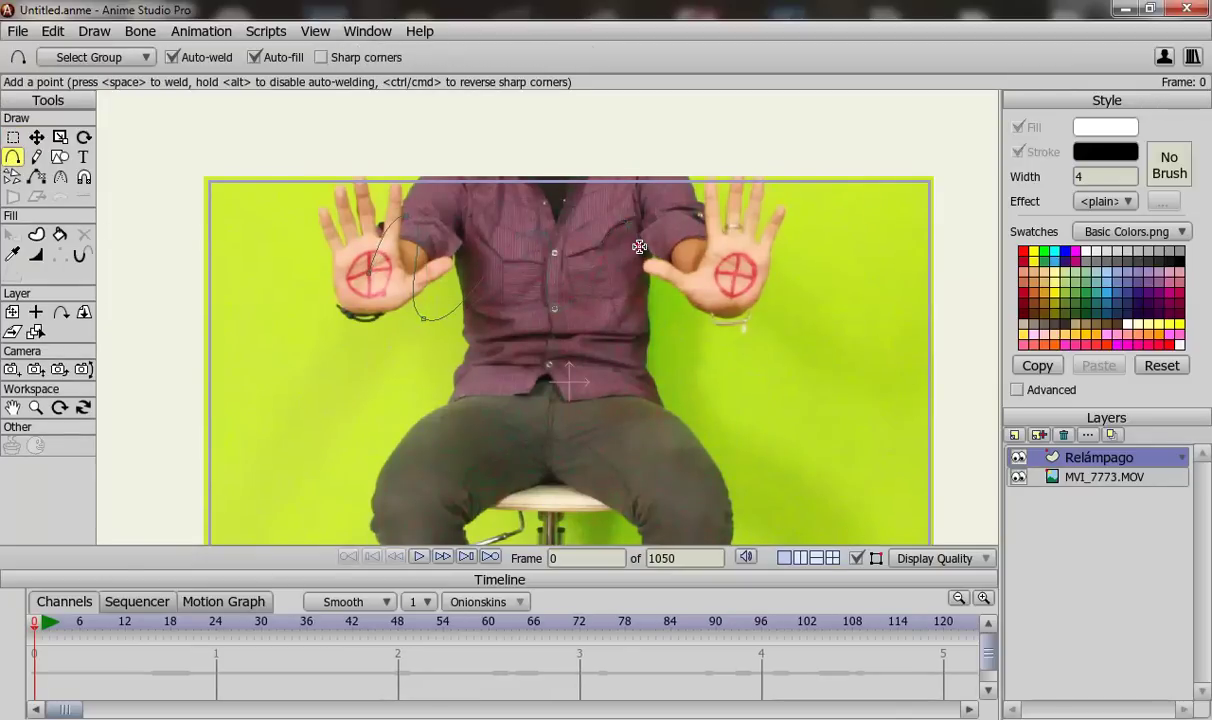
left_click(711, 204)
left_click_drag(720, 212, 733, 272)
Step: Reposition the zigzag line's points beside the thumb and over the shirt to refine its lightning shape
key("t")
left_click_drag(413, 300, 437, 292)
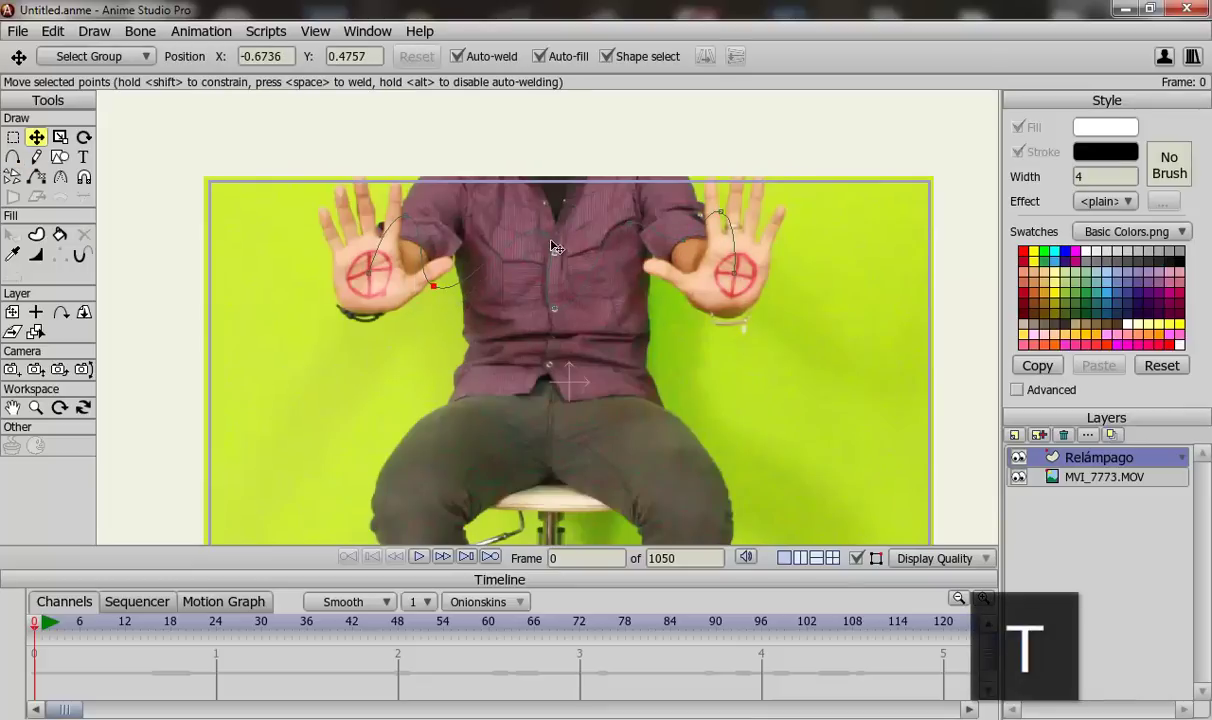
left_click(541, 240)
left_click_drag(572, 303, 614, 289)
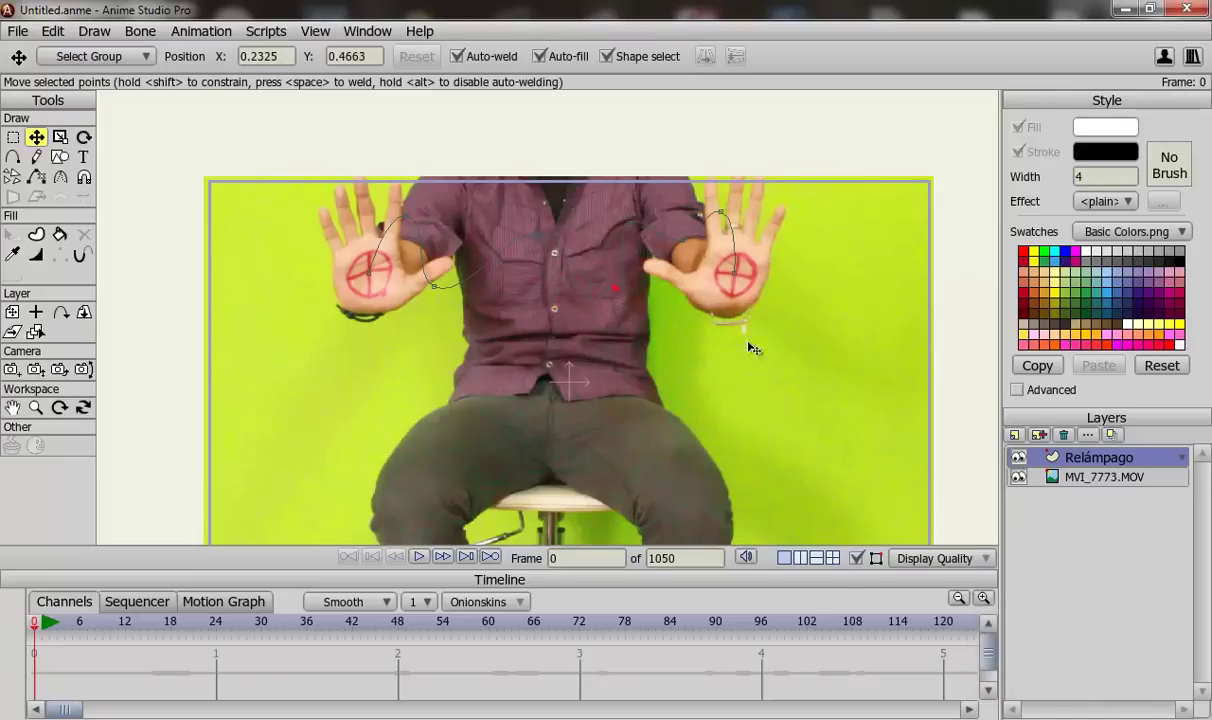
Step: Select all points of the zigzag line and reduce their curvature to make sharp corners
key("g")
left_click_drag(903, 407, 300, 133)
key("c")
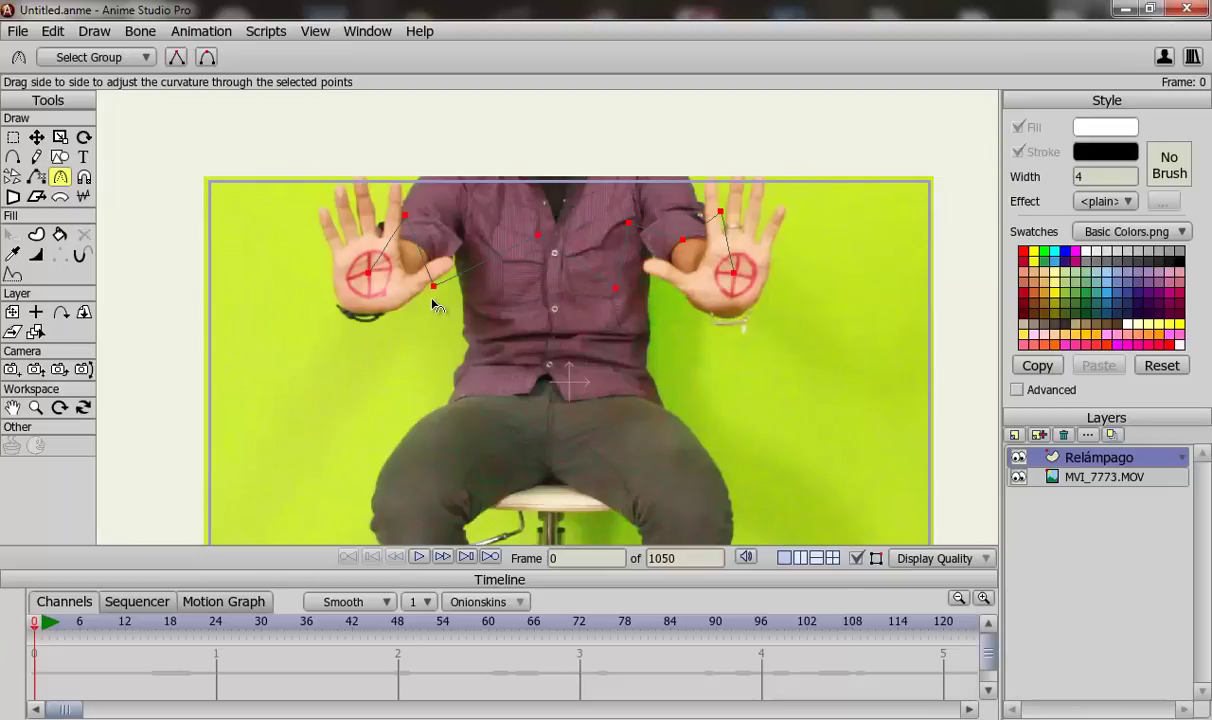
scroll(493, 285, "up", 2)
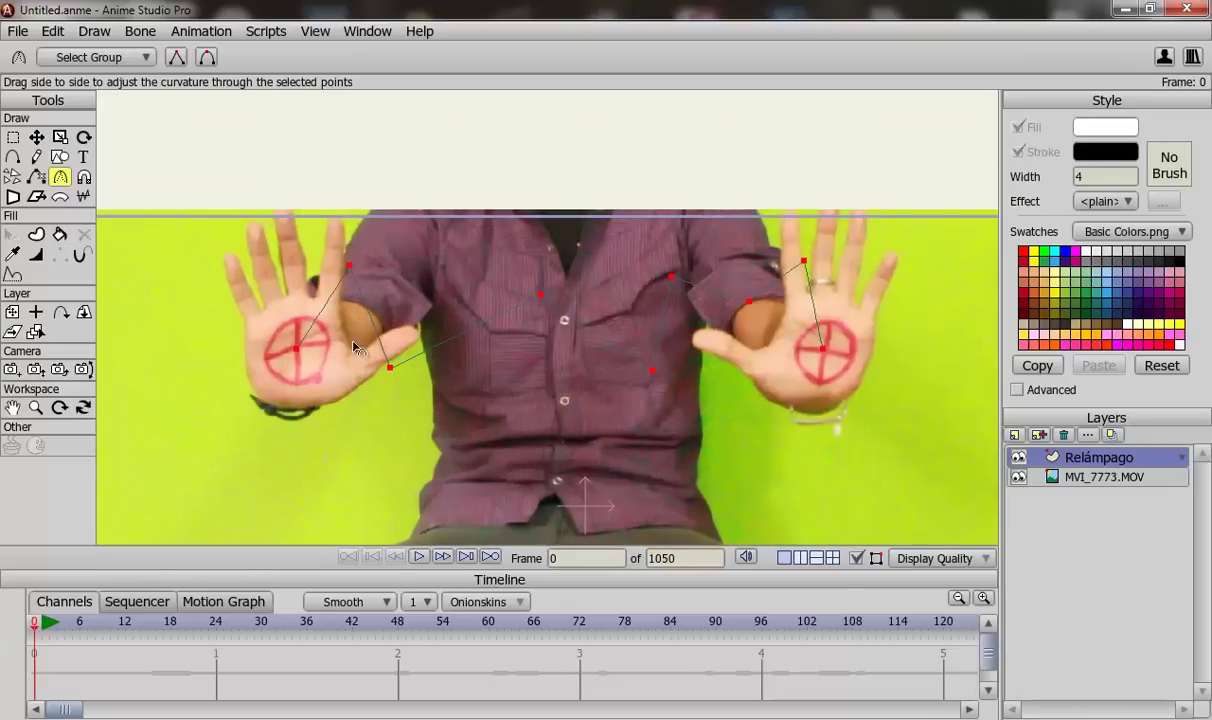
Step: Choose the Paint Bucket, show the advanced style options and set the default stroke colour to pale yellow FCFFC9
left_click(59, 234)
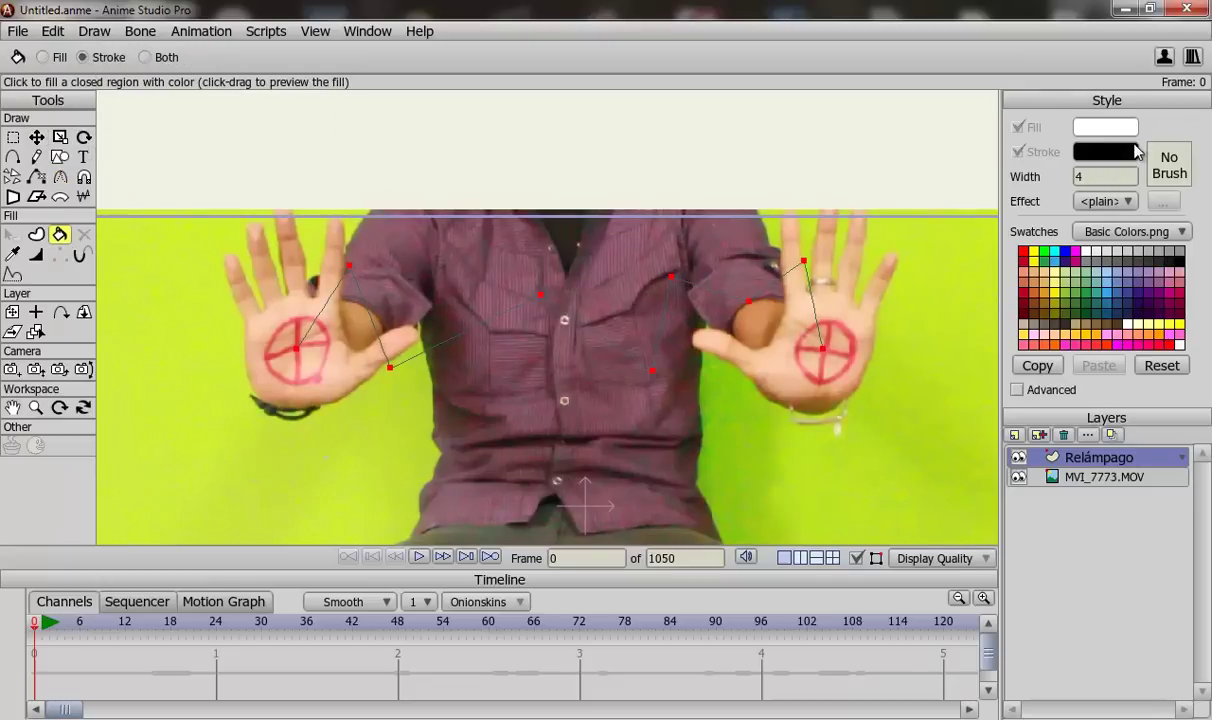
left_click(1082, 150)
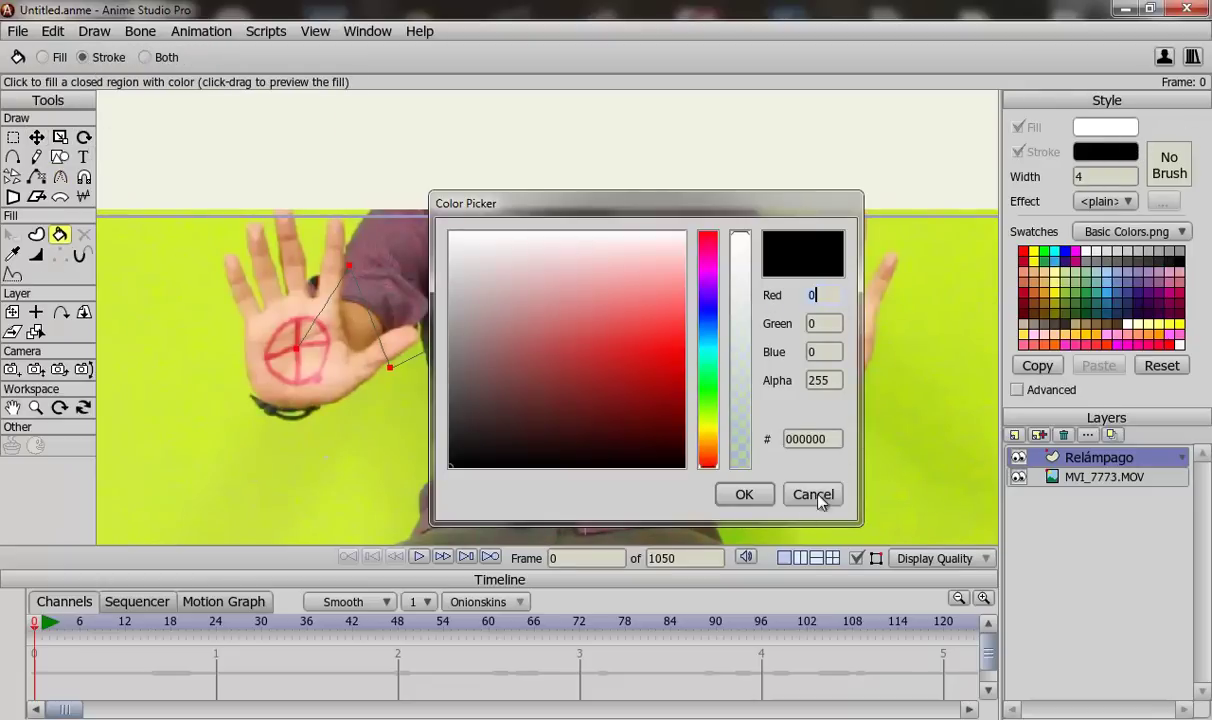
left_click(842, 498)
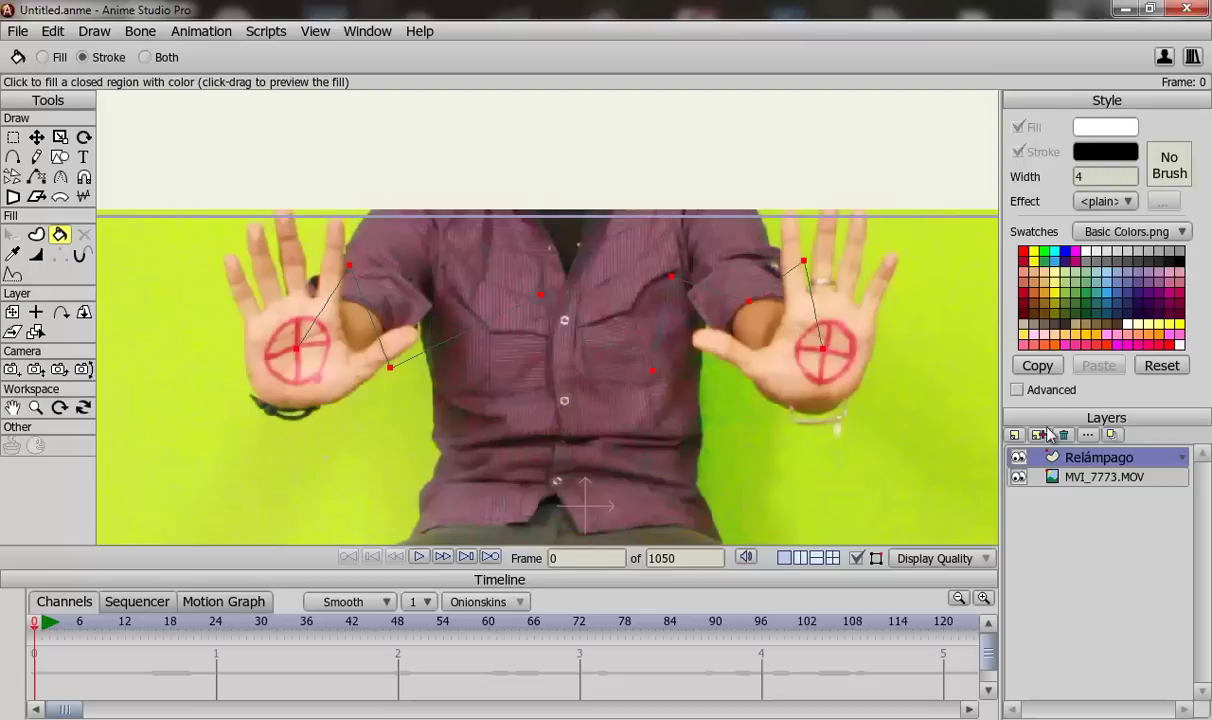
left_click(1017, 389)
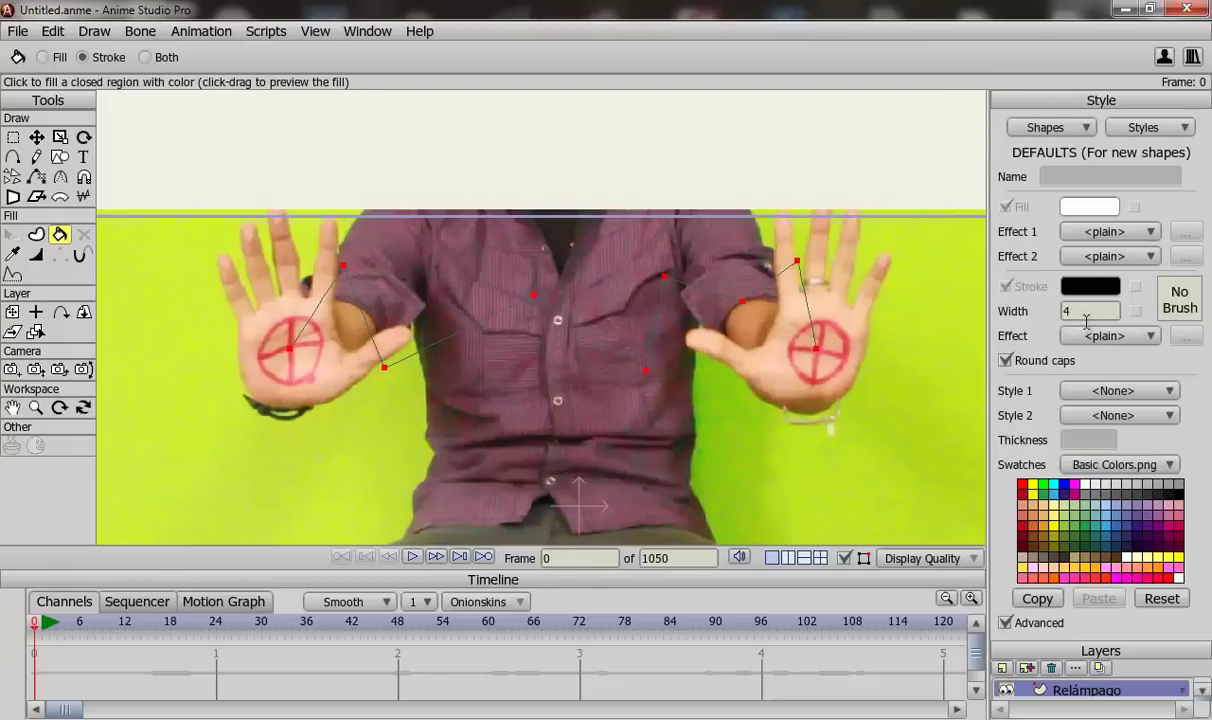
left_click(1072, 290)
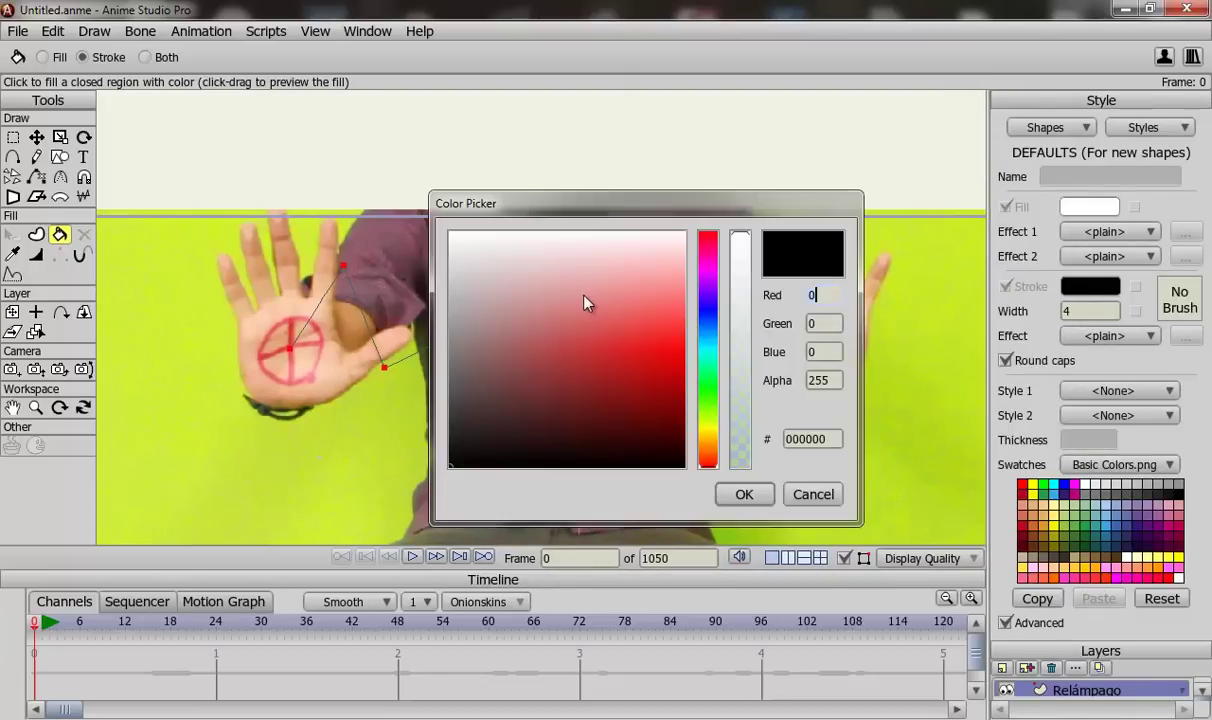
left_click(452, 243)
left_click(451, 254)
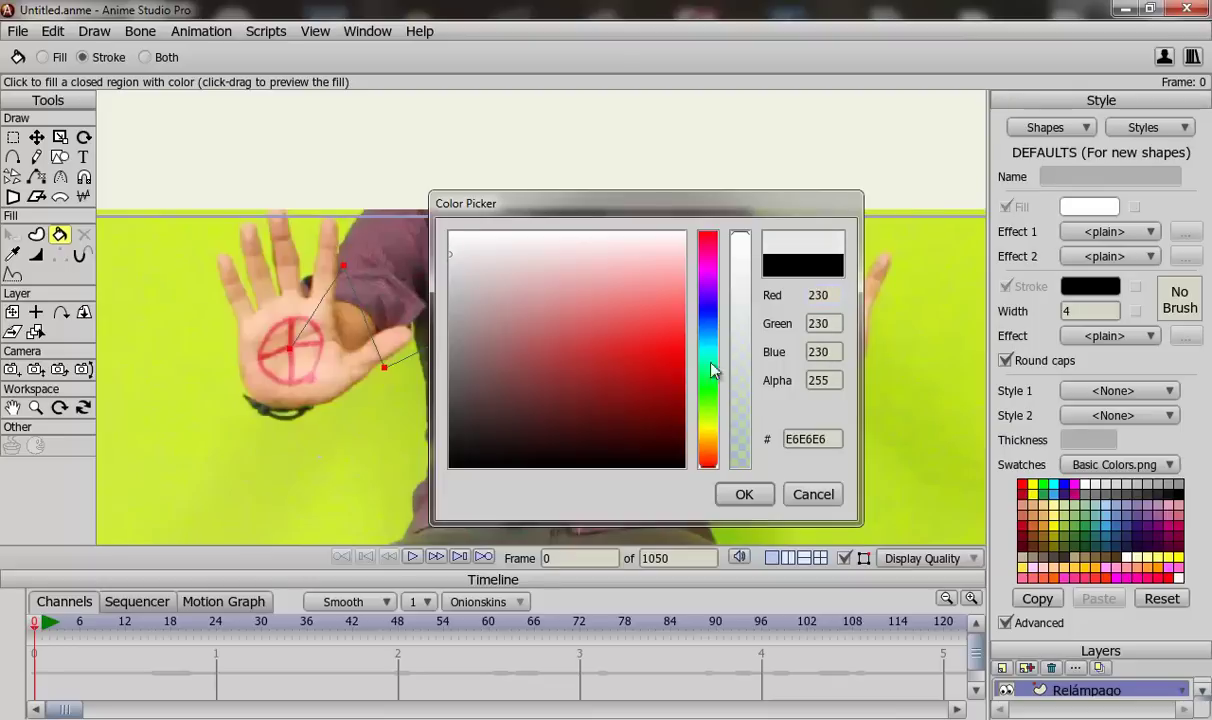
left_click(706, 425)
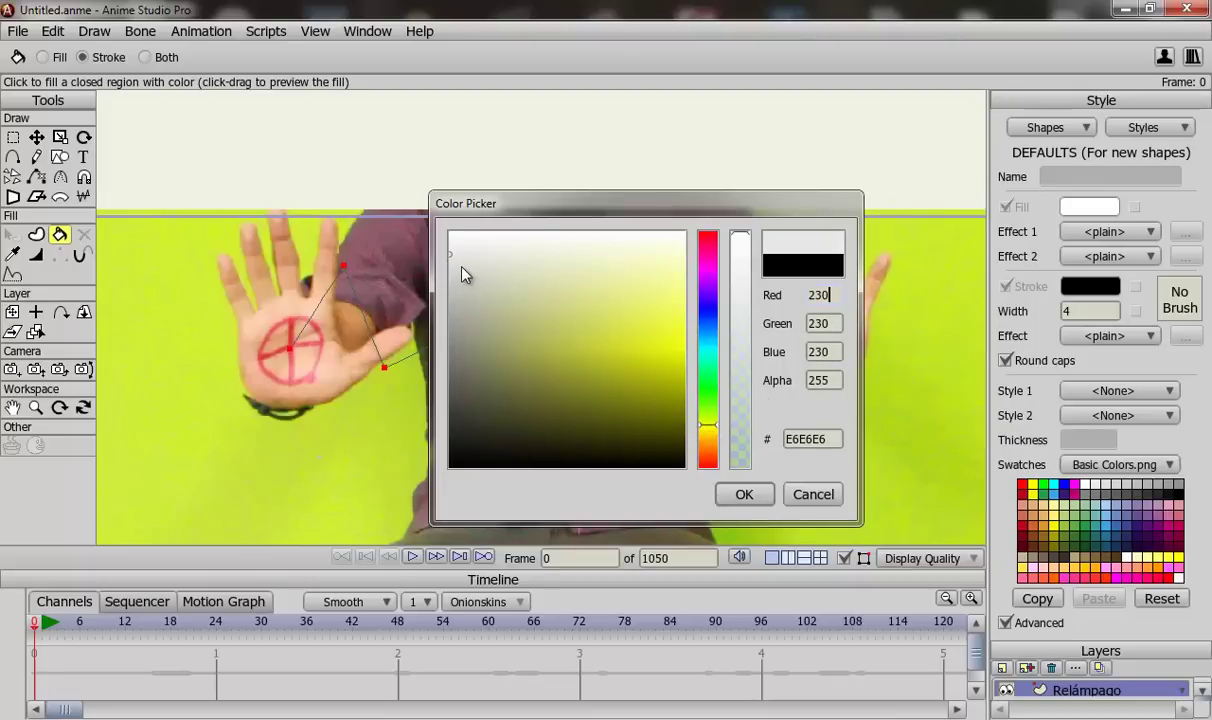
mouse_move(519, 259)
left_mouse_down()
mouse_move(678, 251)
mouse_move(790, 262)
left_mouse_up()
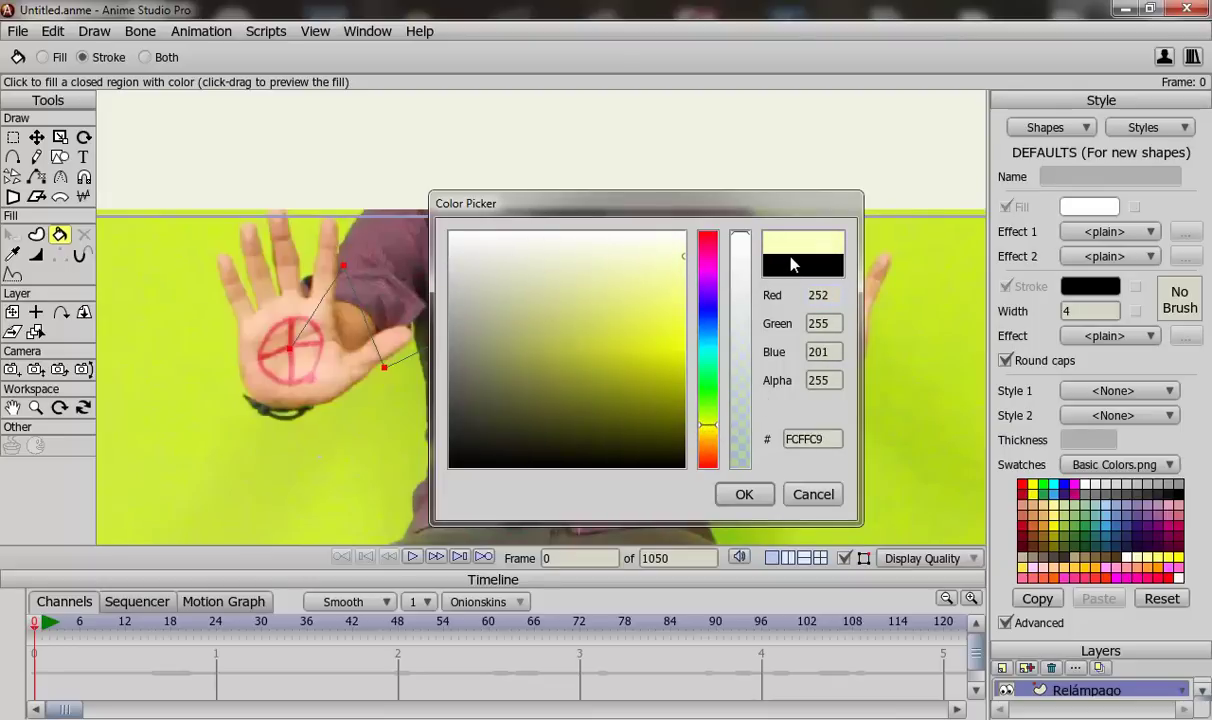
left_click(755, 494)
Step: Set the stroke effect to Soft Edge with a blur radius of 10
left_click(1105, 335)
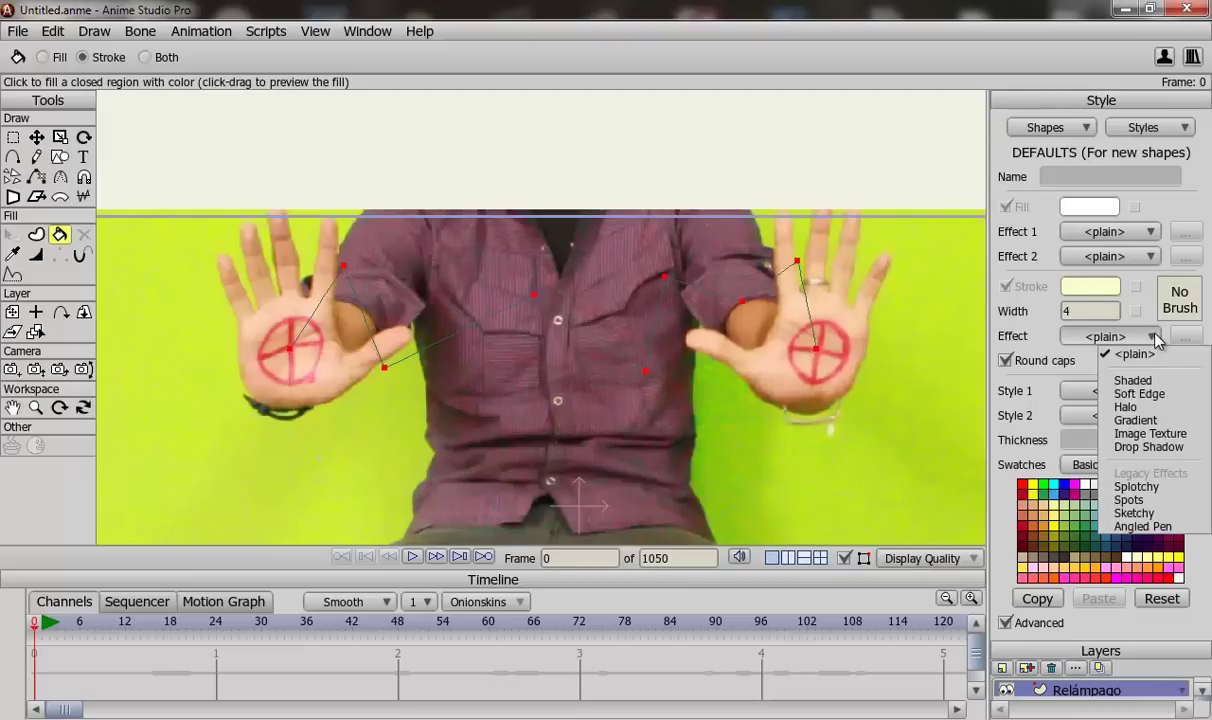
left_click(1140, 394)
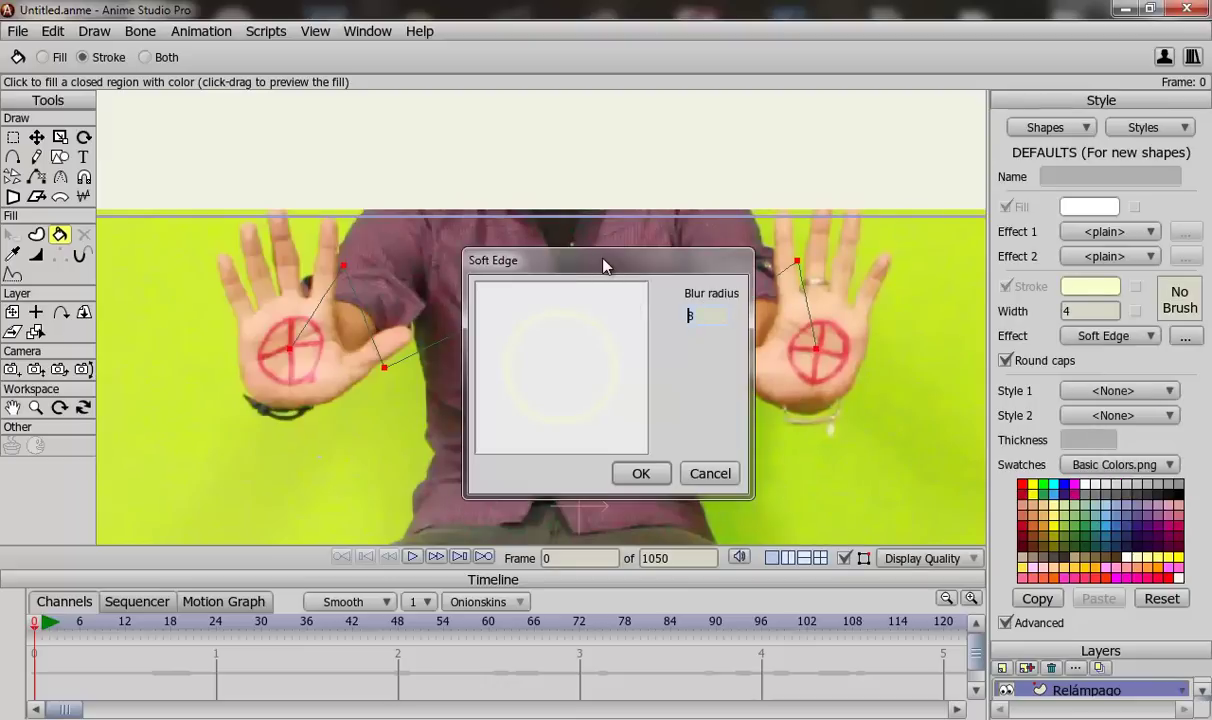
type("10")
key("Return")
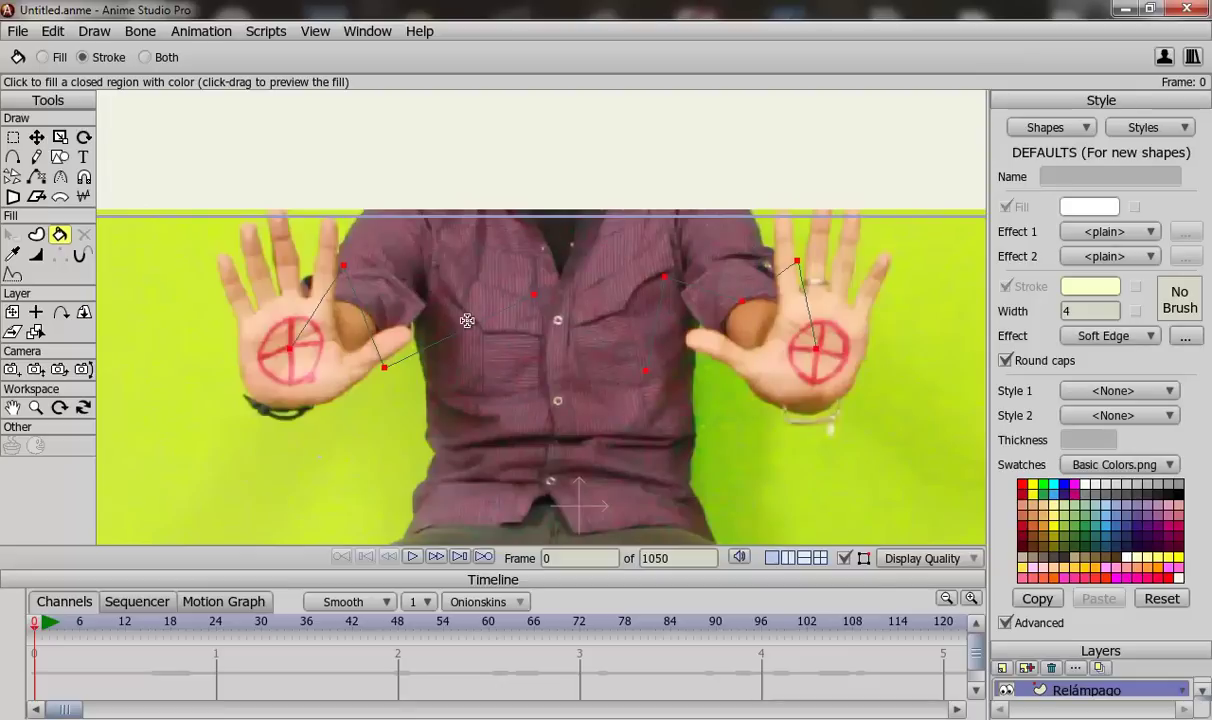
Step: Apply the soft-edged stroke to the zigzag line and render a preview of the frame
left_click(410, 343)
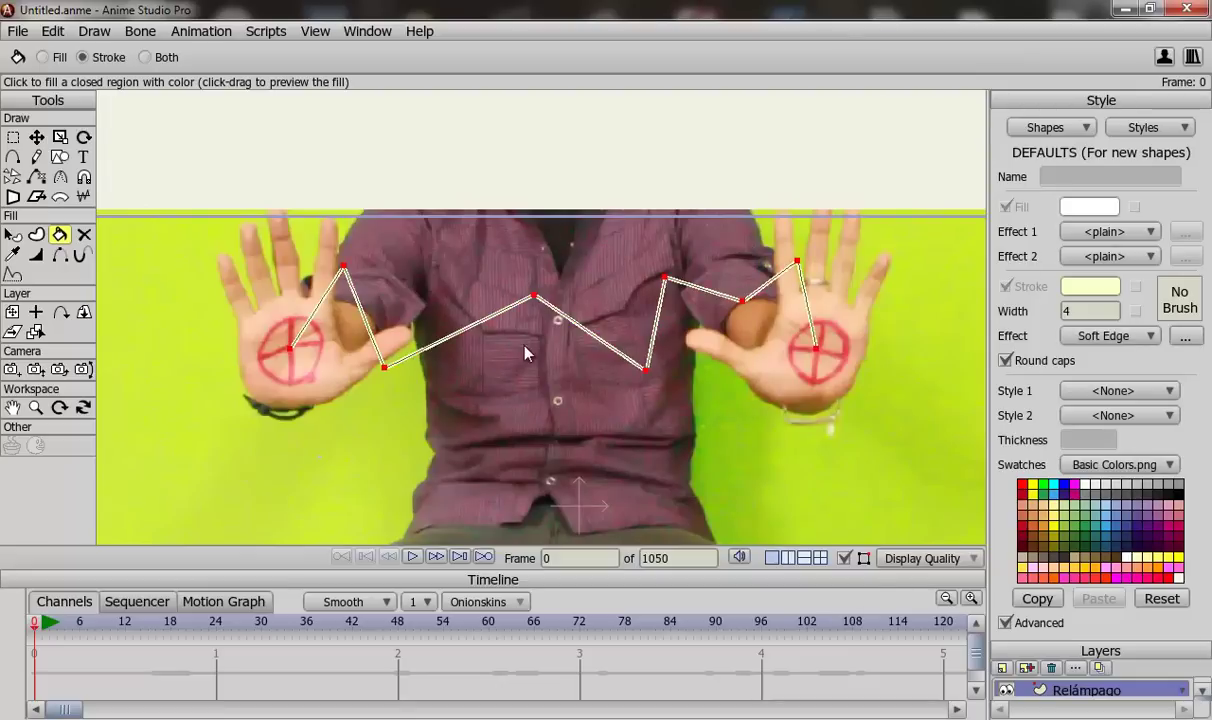
key("ctrl+r")
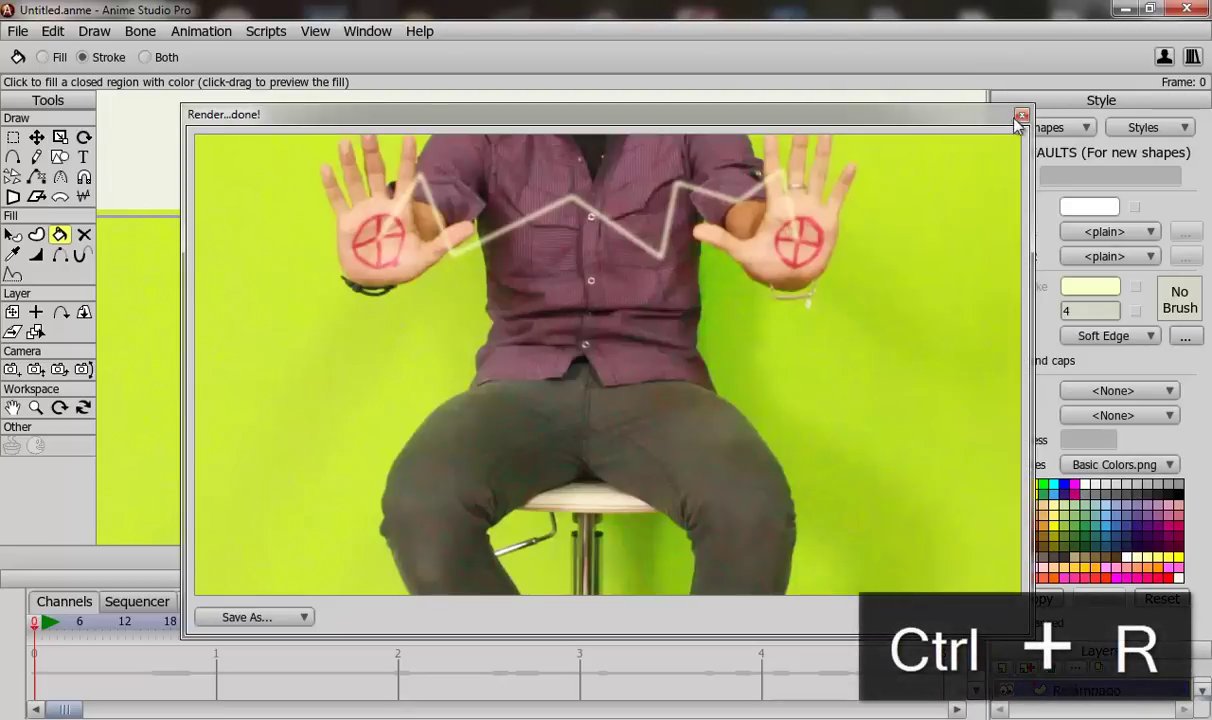
left_click(1021, 116)
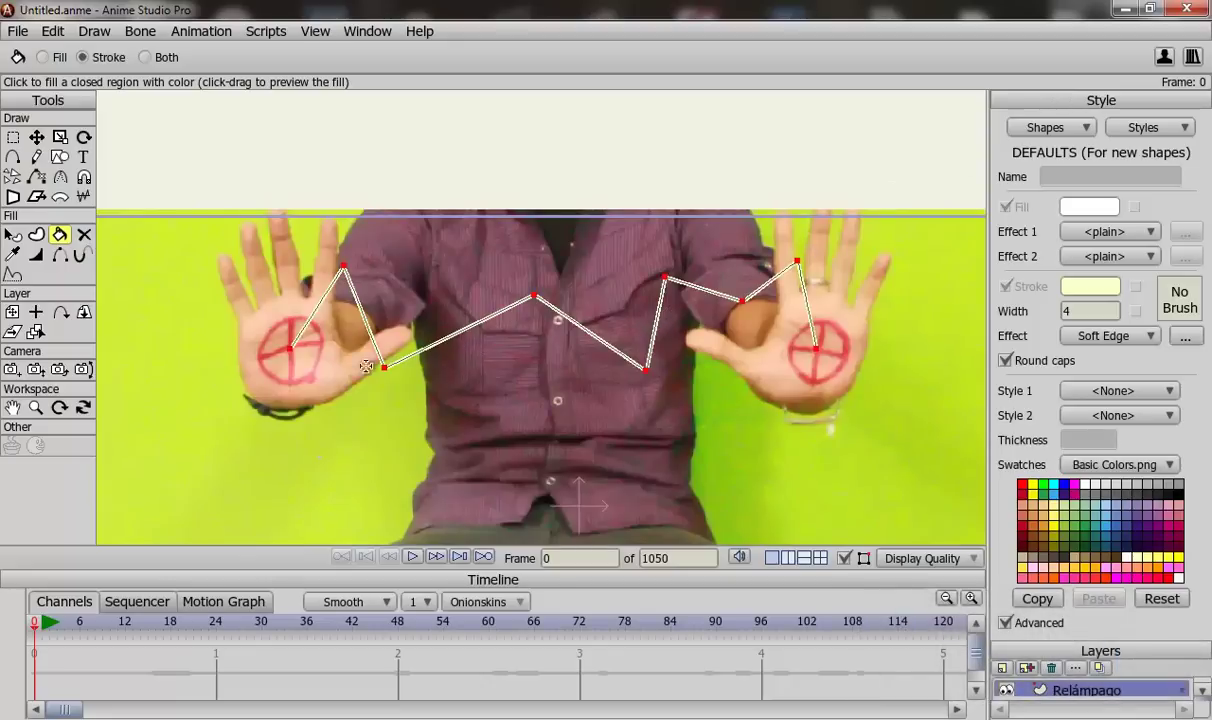
Step: Vary the zigzag's line width by point, thinning both palm ends and setting the thumb-side point to 0, and render a preview
key("t")
left_click(289, 348)
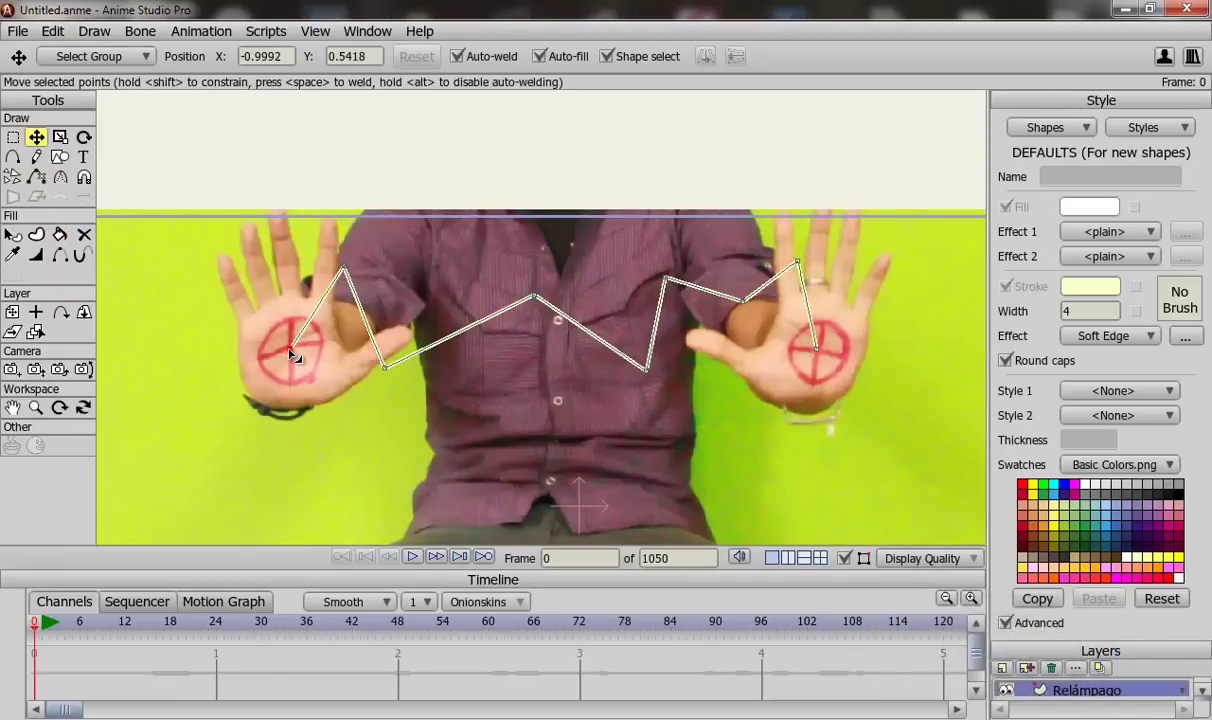
key("w")
left_click(785, 320)
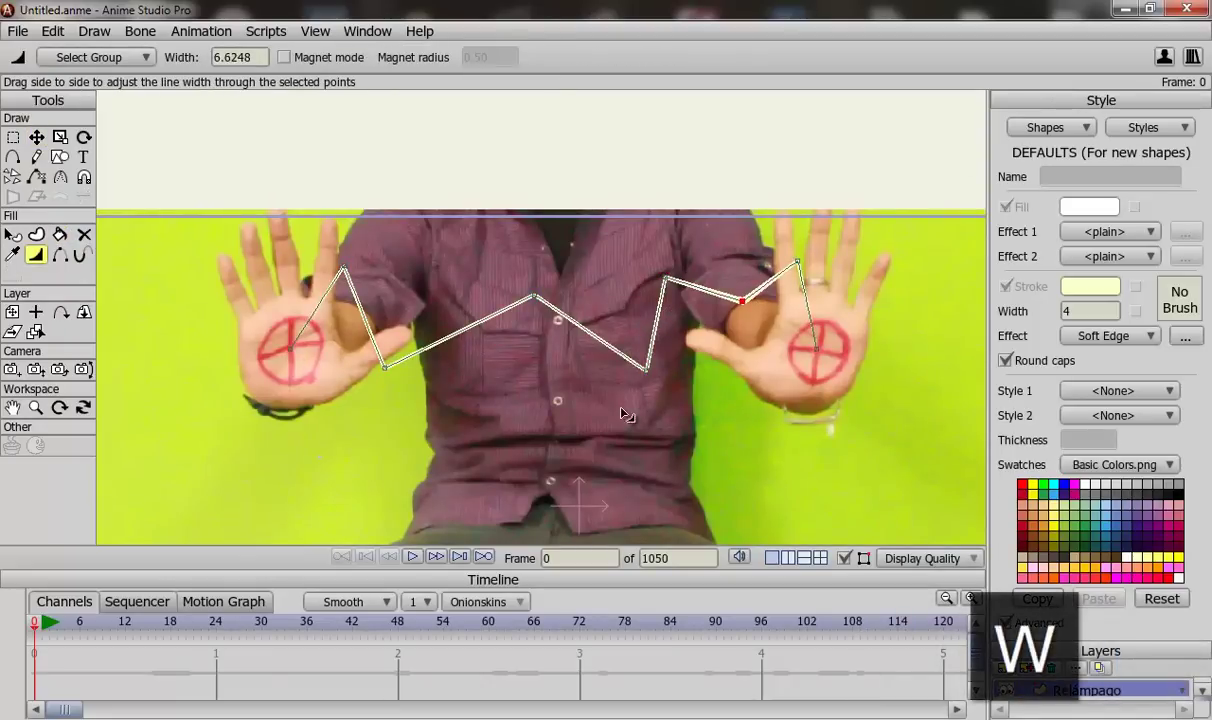
mouse_move(627, 413)
left_mouse_down()
mouse_move(606, 274)
mouse_move(453, 318)
mouse_move(549, 387)
left_mouse_up()
left_click(384, 367)
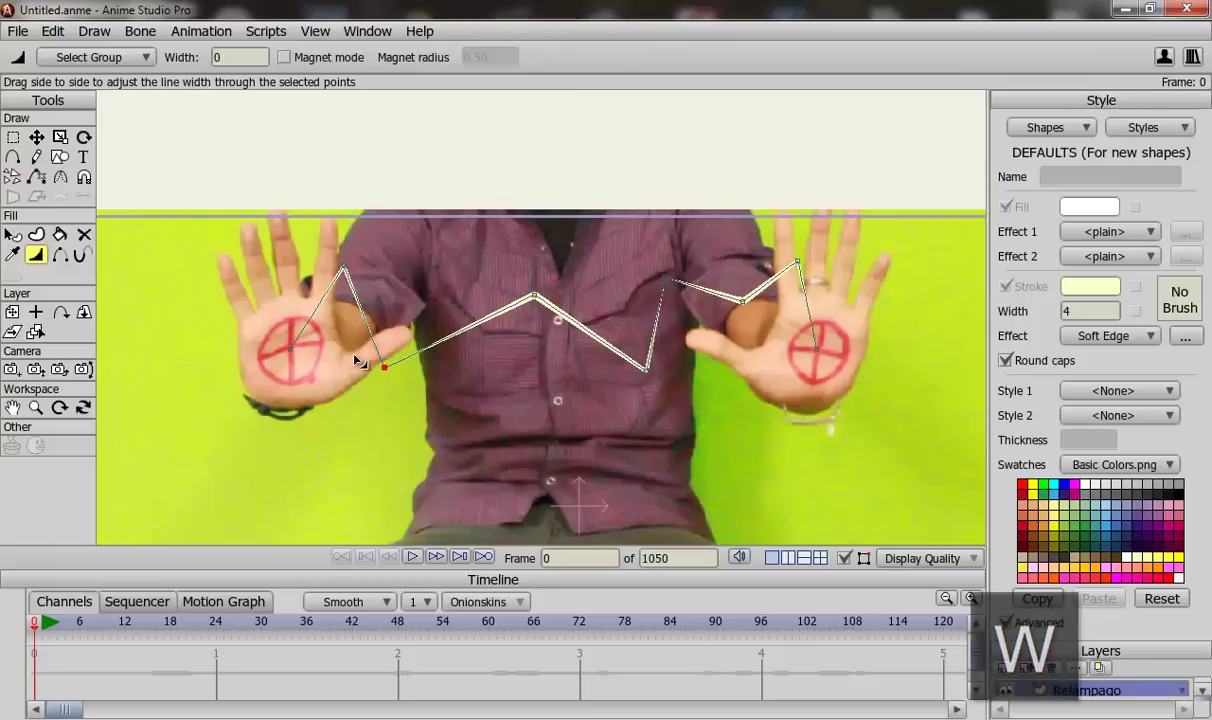
key("ctrl+r")
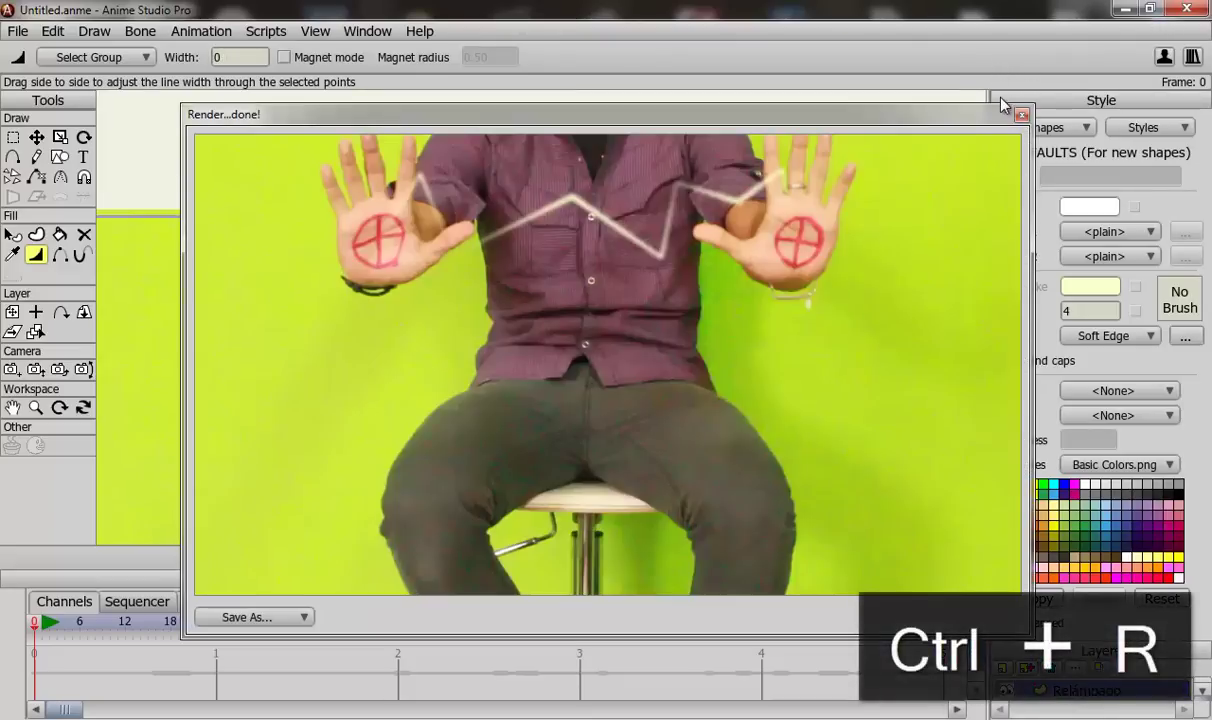
left_click(1020, 118)
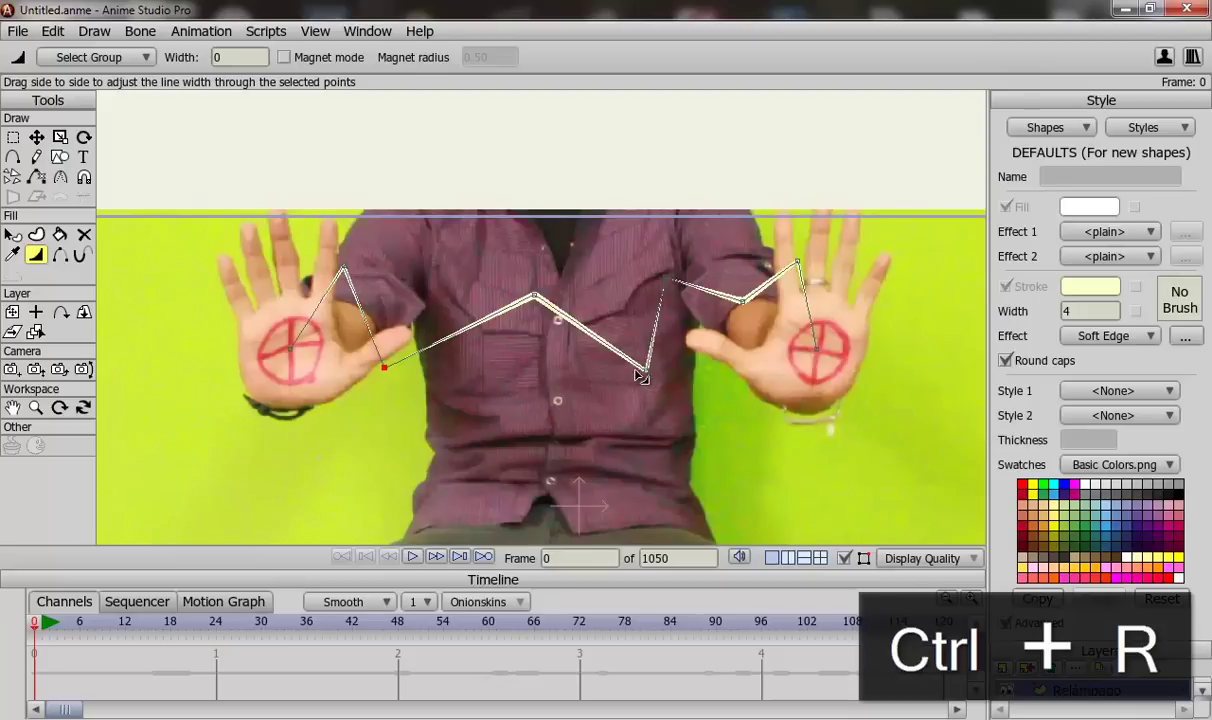
Step: Thin the zigzag at its low point on the shirt, set the sleeve point's width to 0 and render a preview
mouse_move(741, 300)
left_mouse_down()
mouse_move(760, 298)
mouse_move(680, 285)
mouse_move(567, 152)
left_mouse_up()
key("ctrl+r")
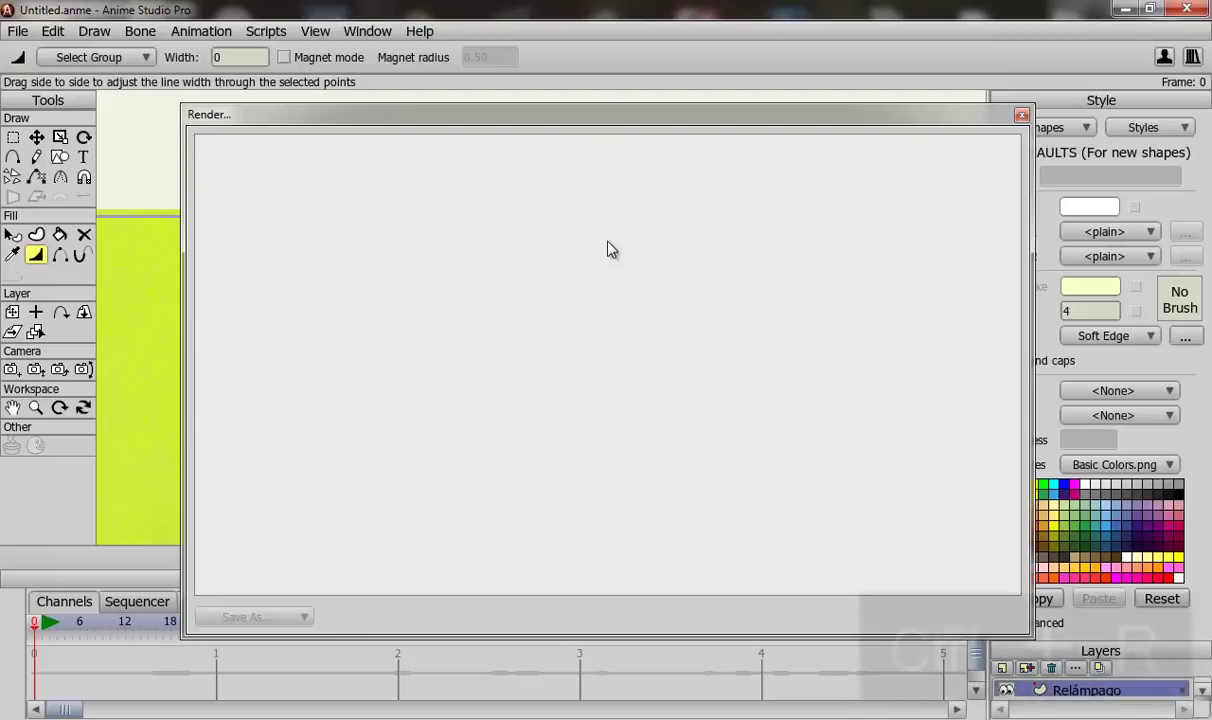
left_click(1021, 117)
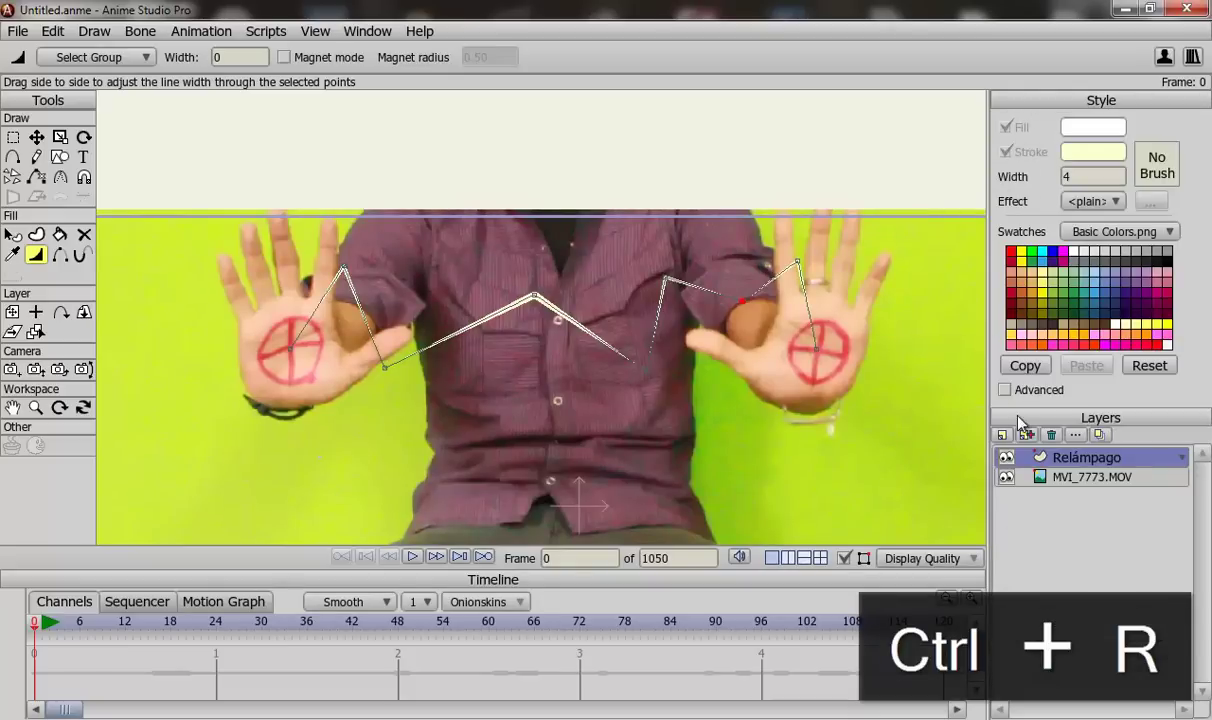
Step: Enable noisy outlines, noisy fills and animated noise on the Relámpago layer with a 20-pixel offset, and play the animation
left_click(1099, 436)
left_click(410, 63)
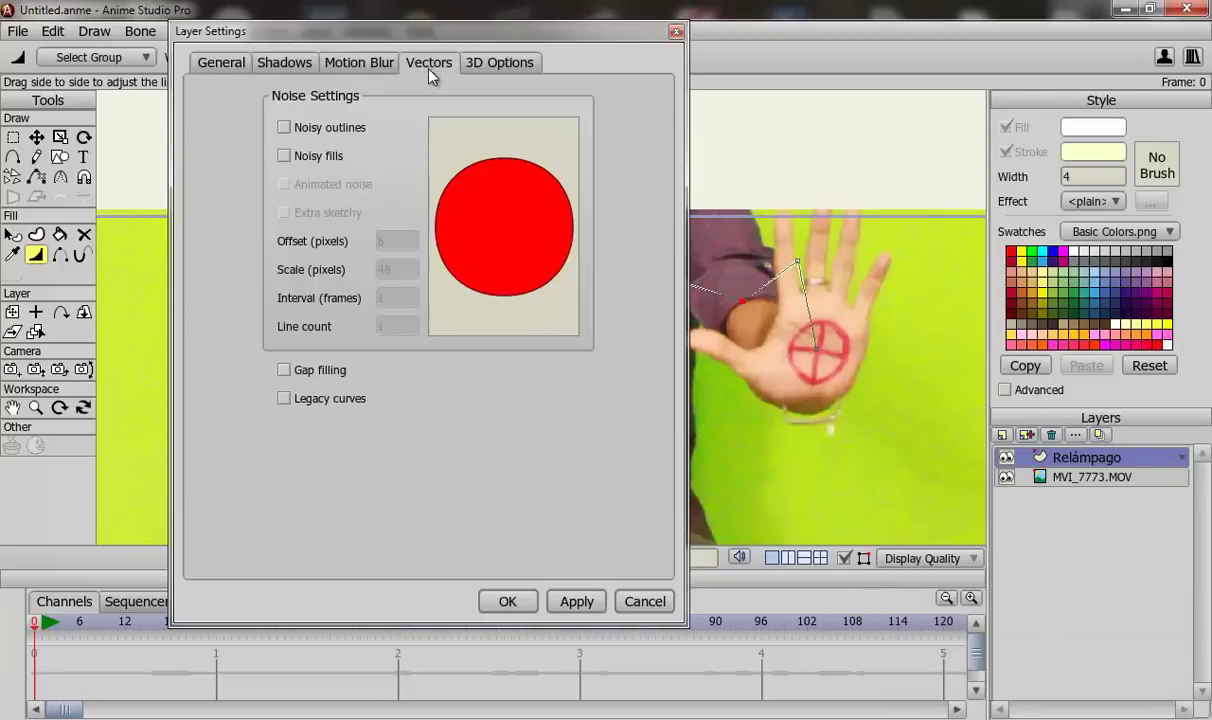
left_click(285, 127)
left_click(286, 155)
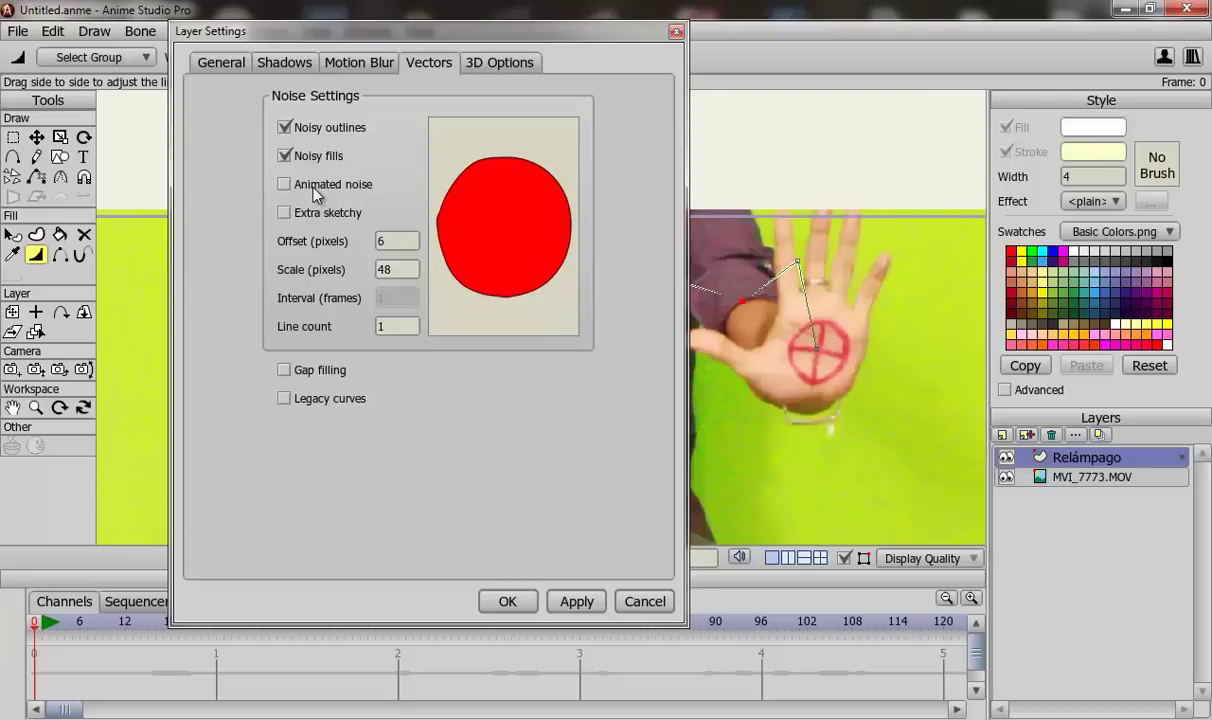
left_click(314, 190)
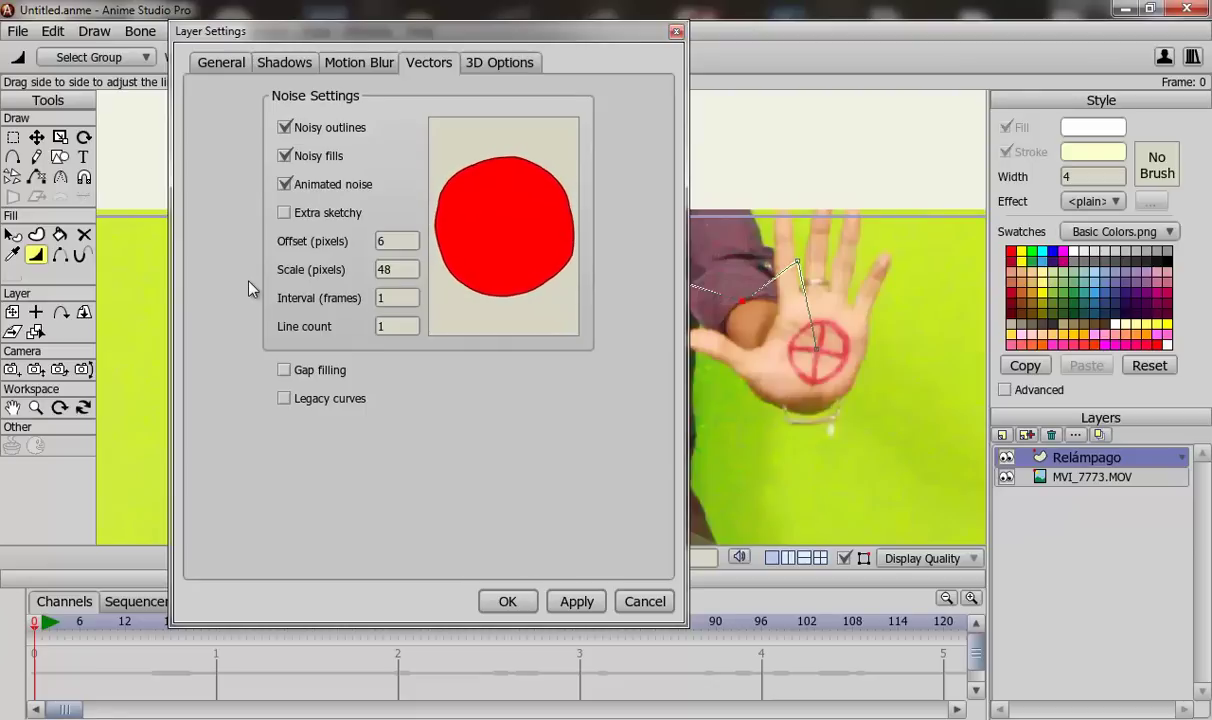
double_click(388, 241)
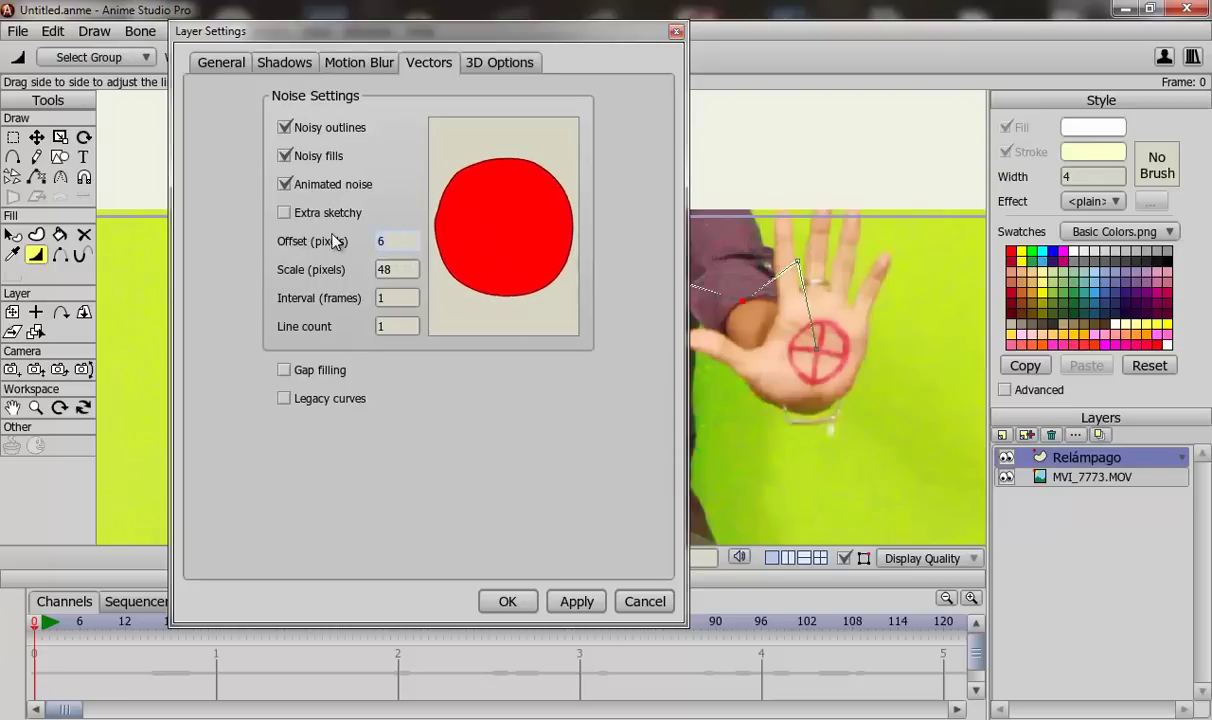
type("20")
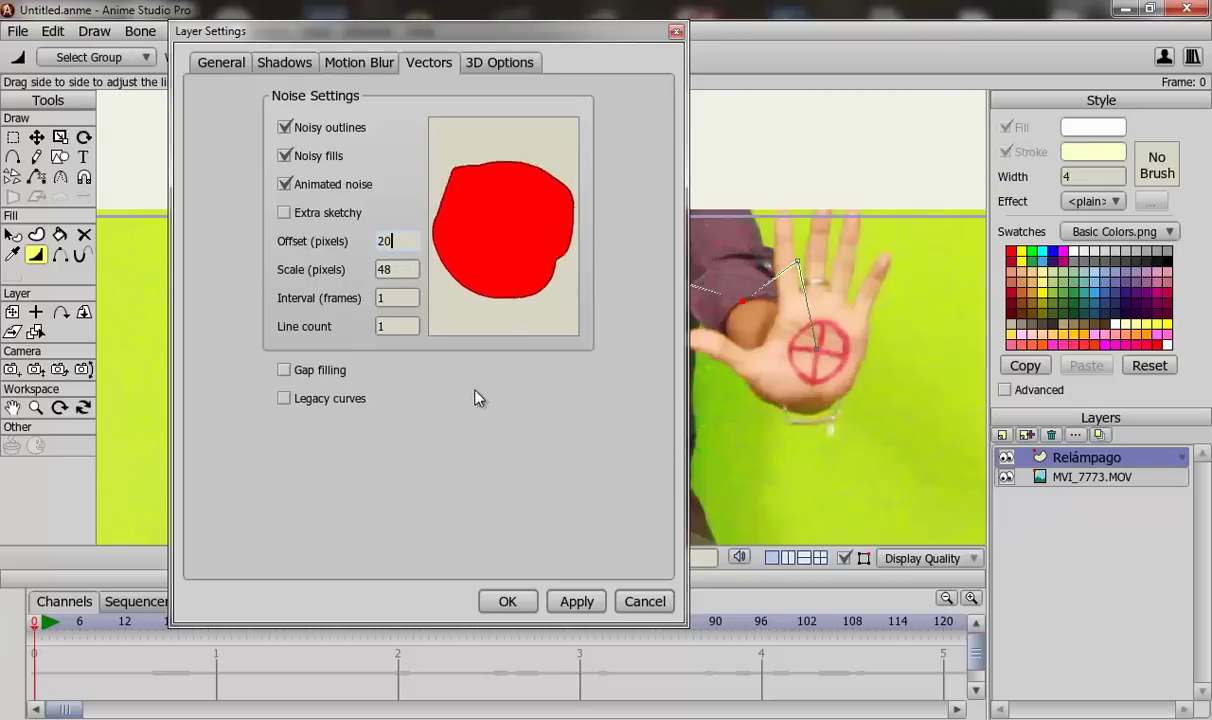
left_click(495, 601)
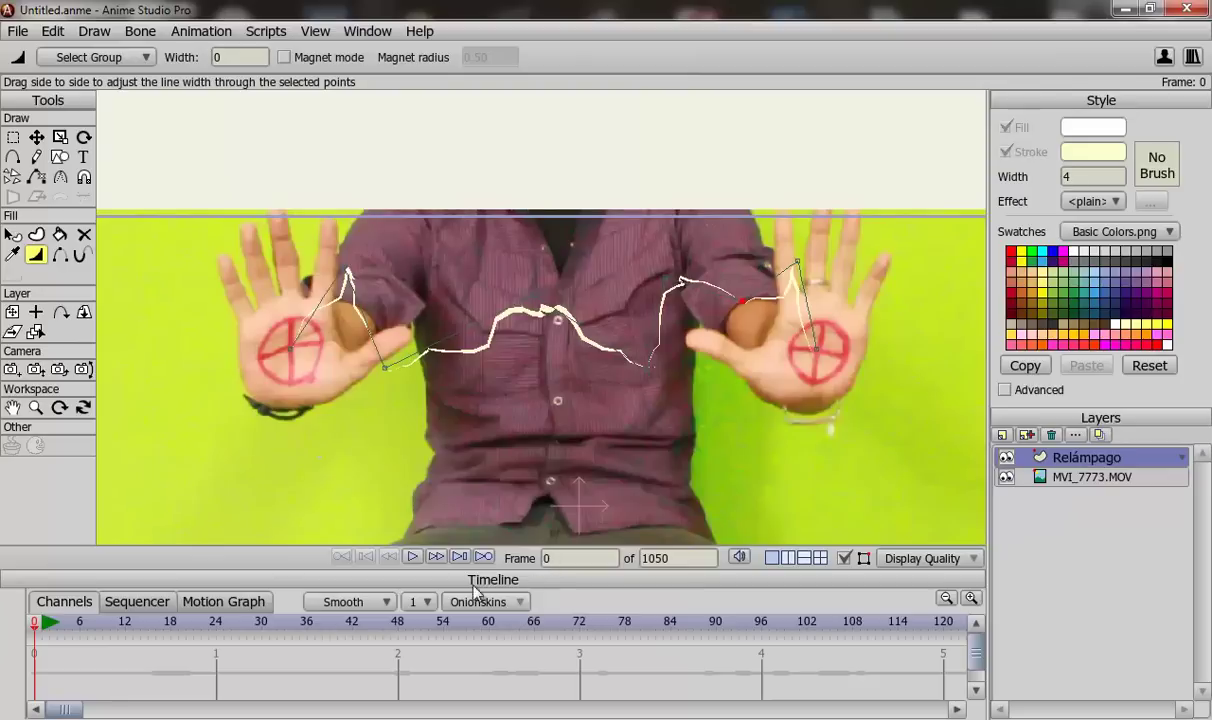
left_click(50, 623)
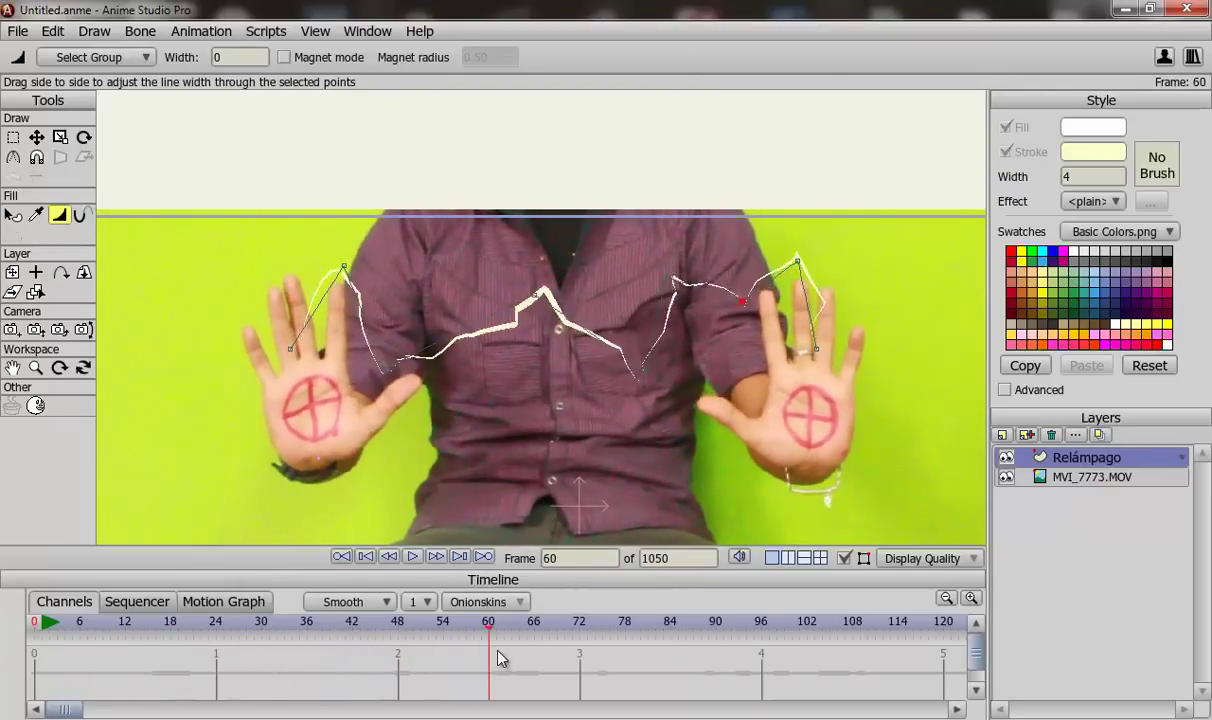
left_click(35, 624)
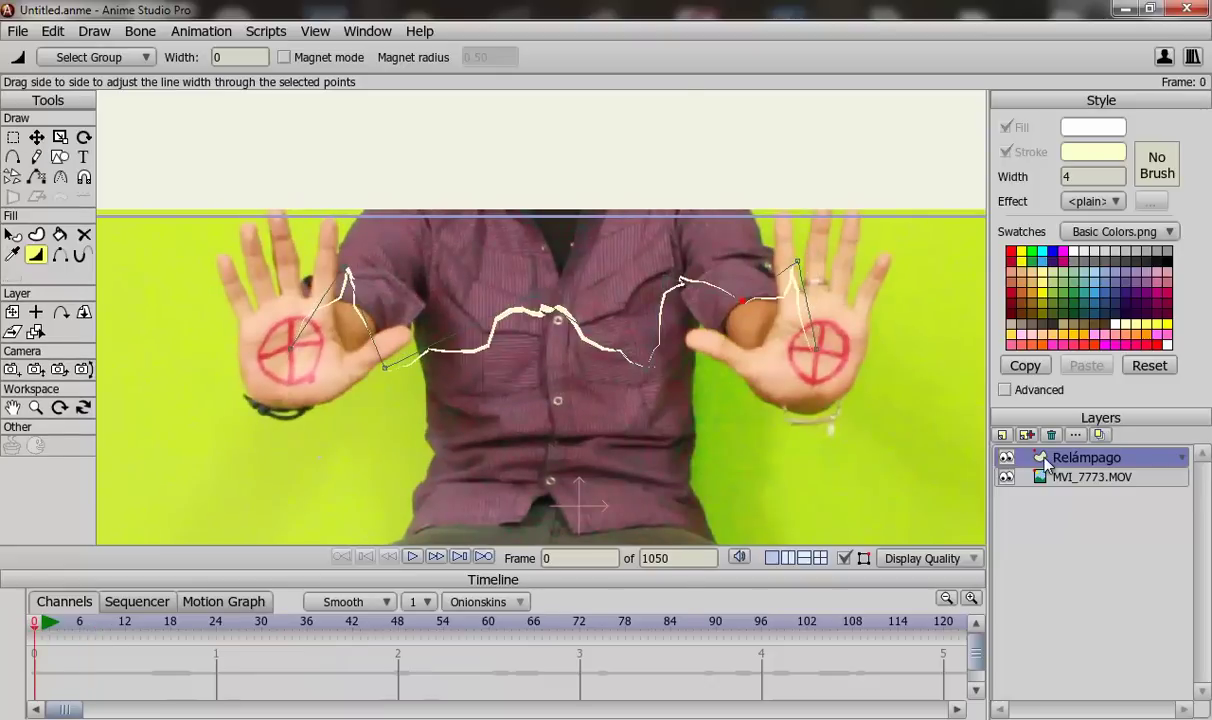
Step: Set the Relámpago layer's noise to a 40-pixel offset, 60-pixel scale and line count of 3, and play the animation
double_click(1045, 462)
left_click(428, 62)
double_click(396, 269)
type("48")
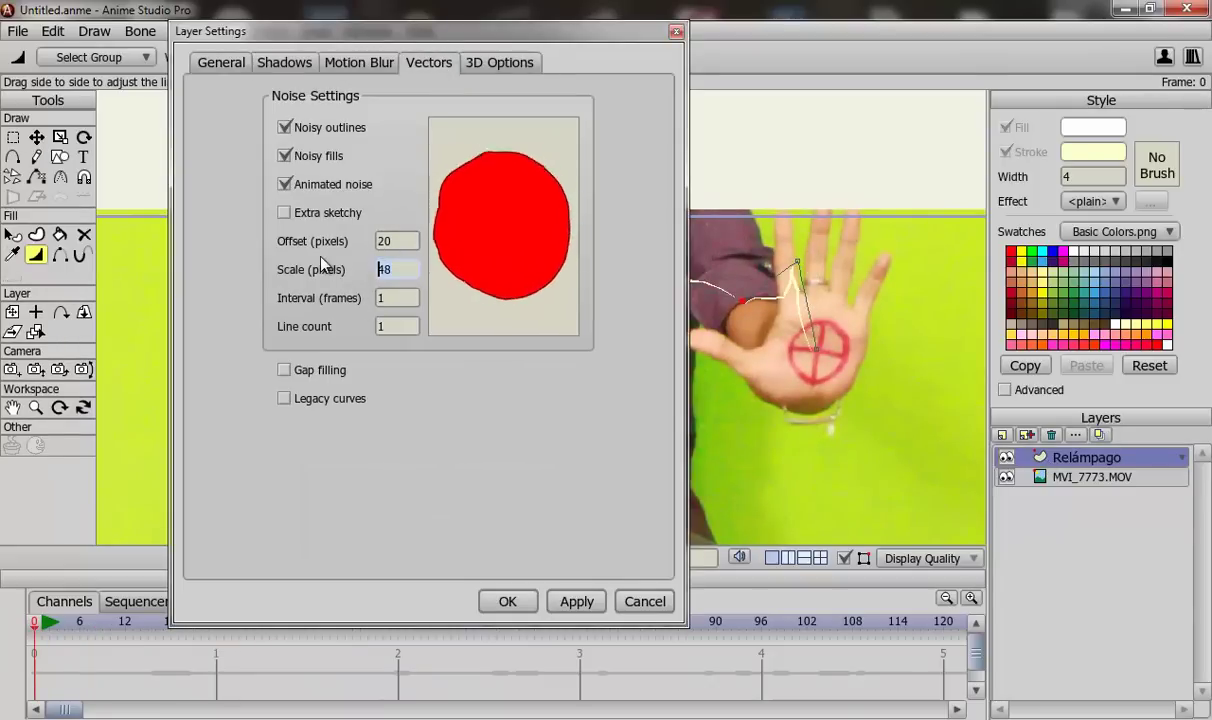
type("60")
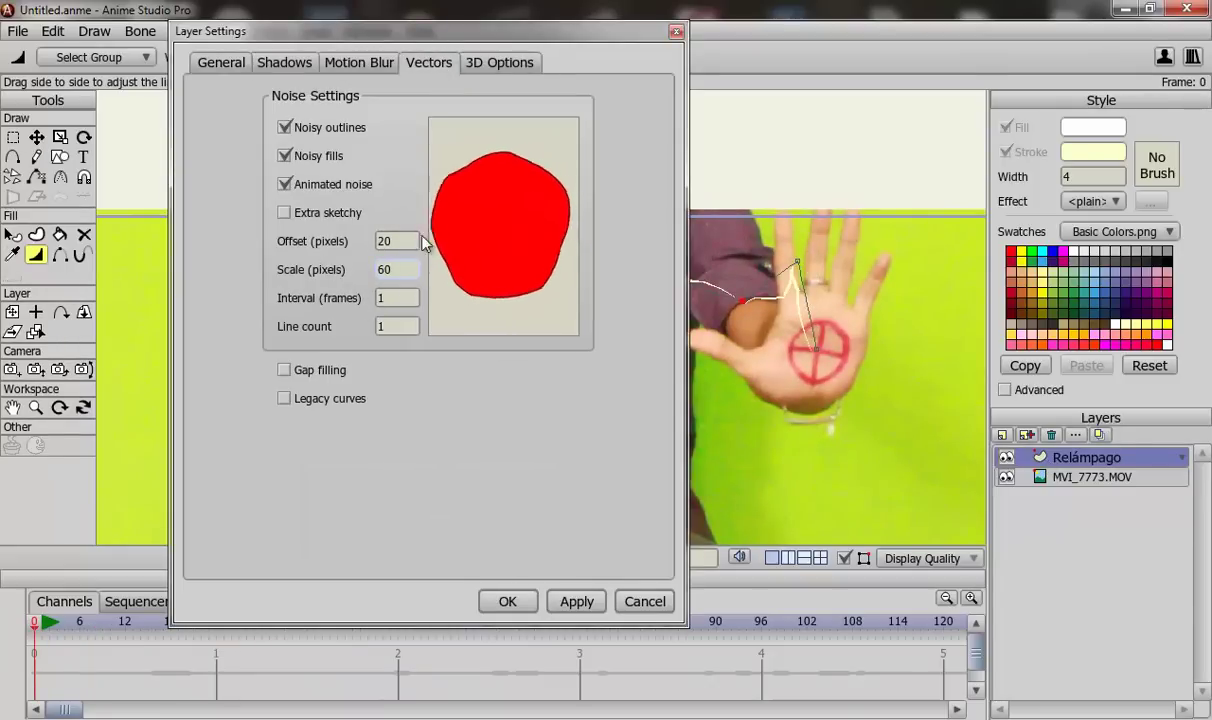
double_click(405, 241)
type("40")
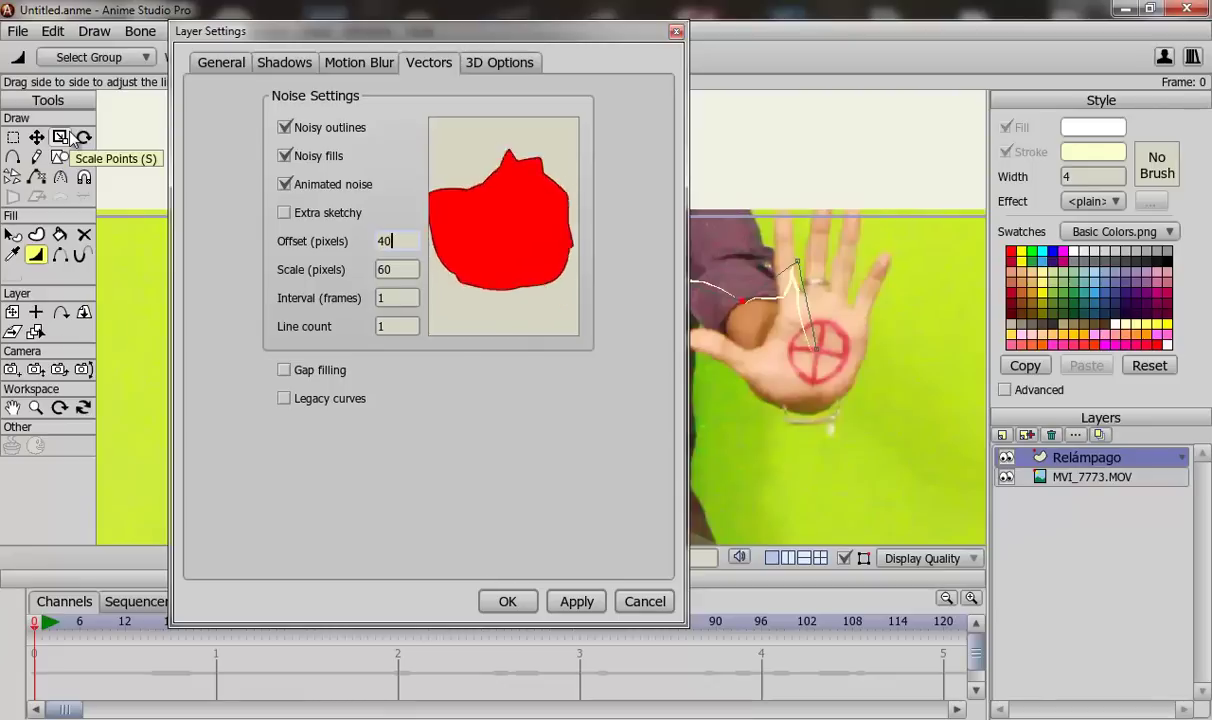
double_click(388, 326)
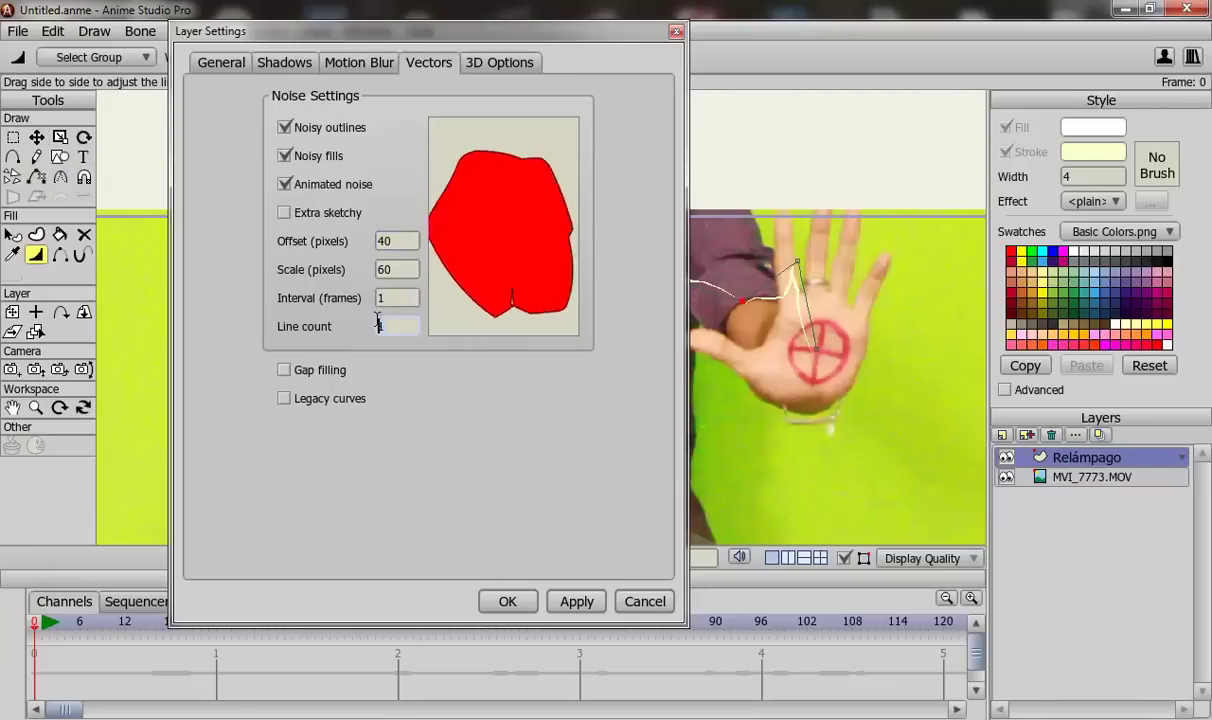
type("3")
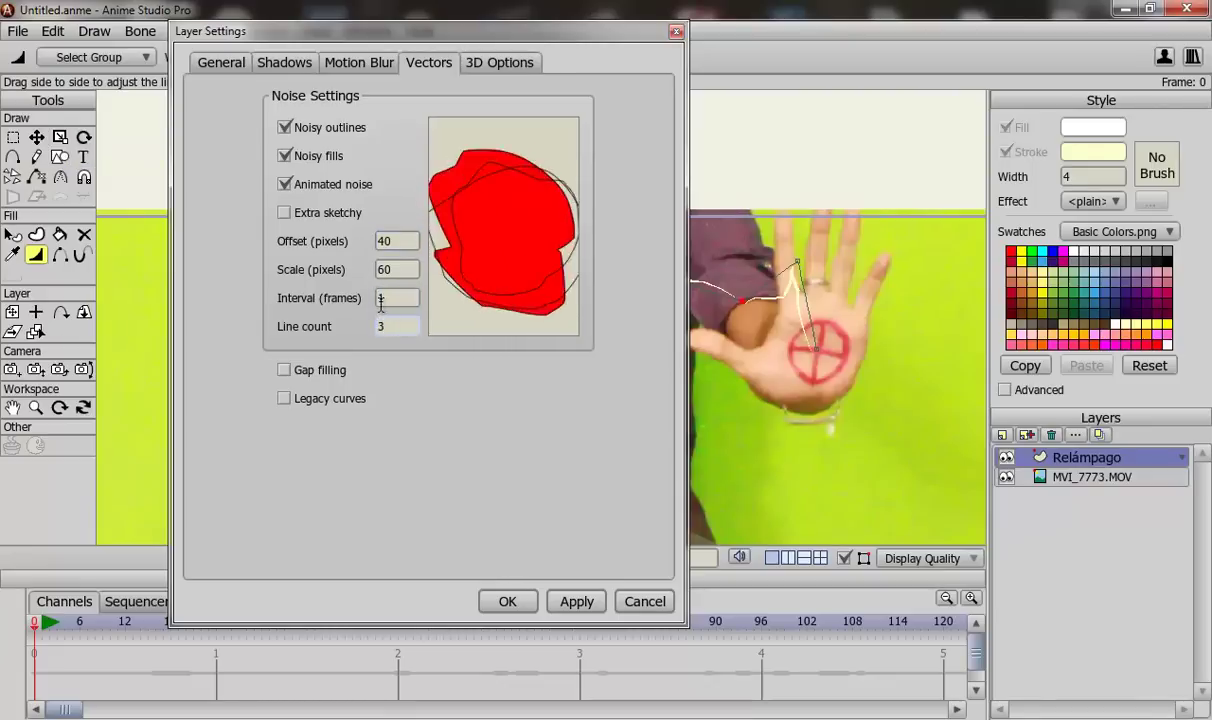
left_click(510, 603)
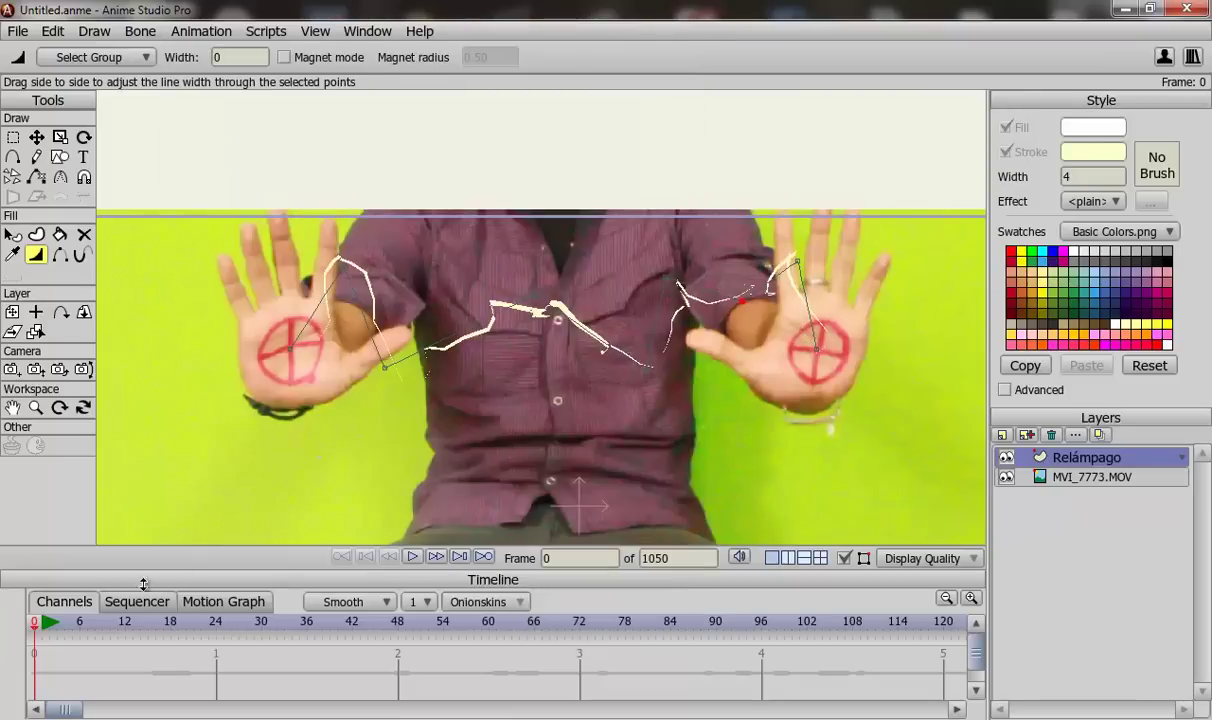
left_click(50, 622)
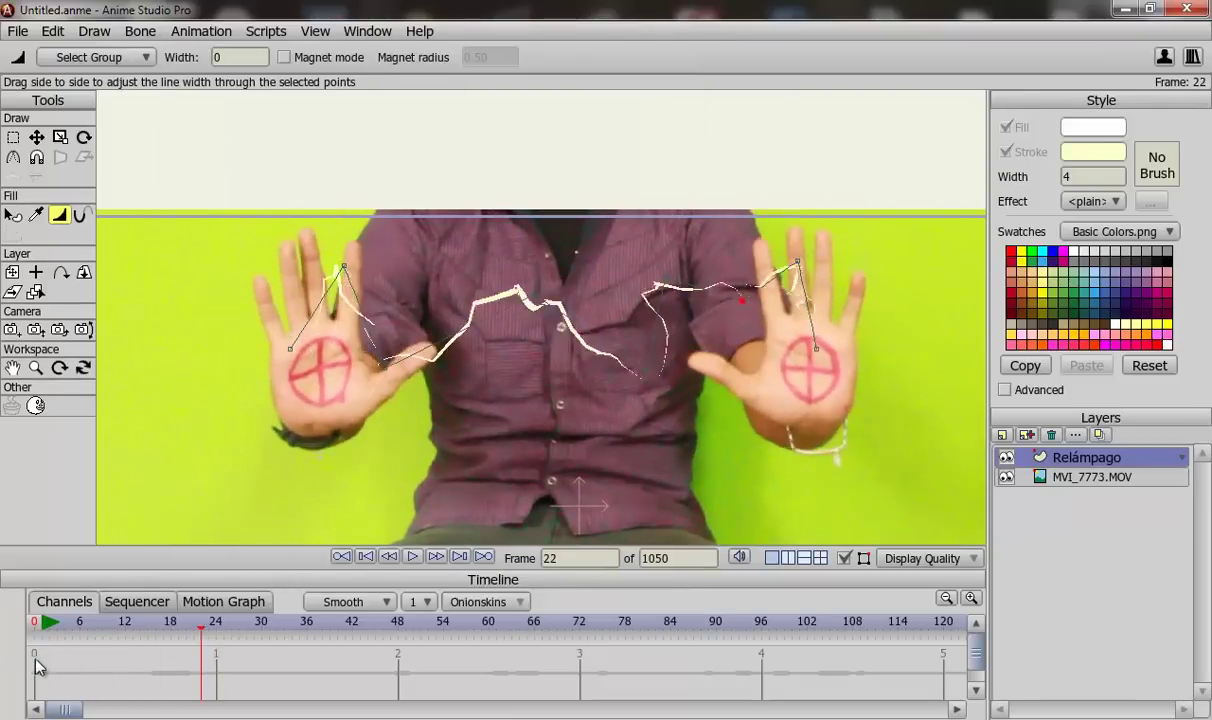
Step: Change the Relámpago layer's noise offset to 55 pixels and its scale to 80 pixels
double_click(1053, 463)
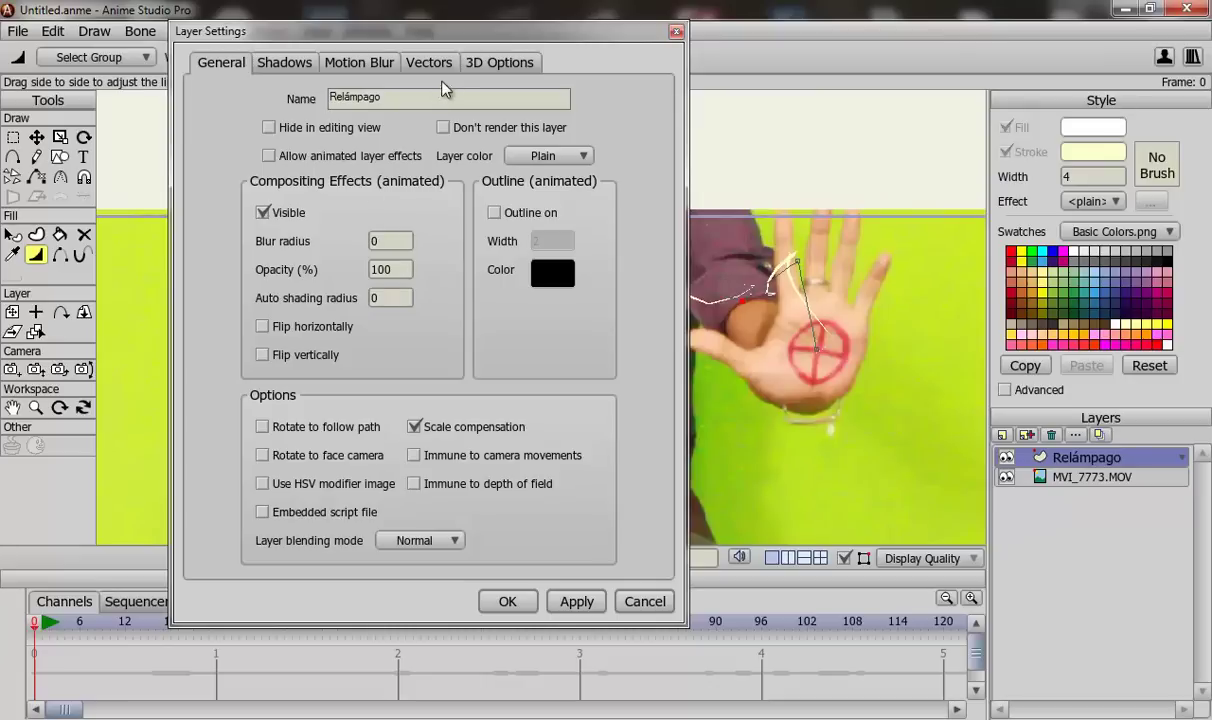
left_click(412, 64)
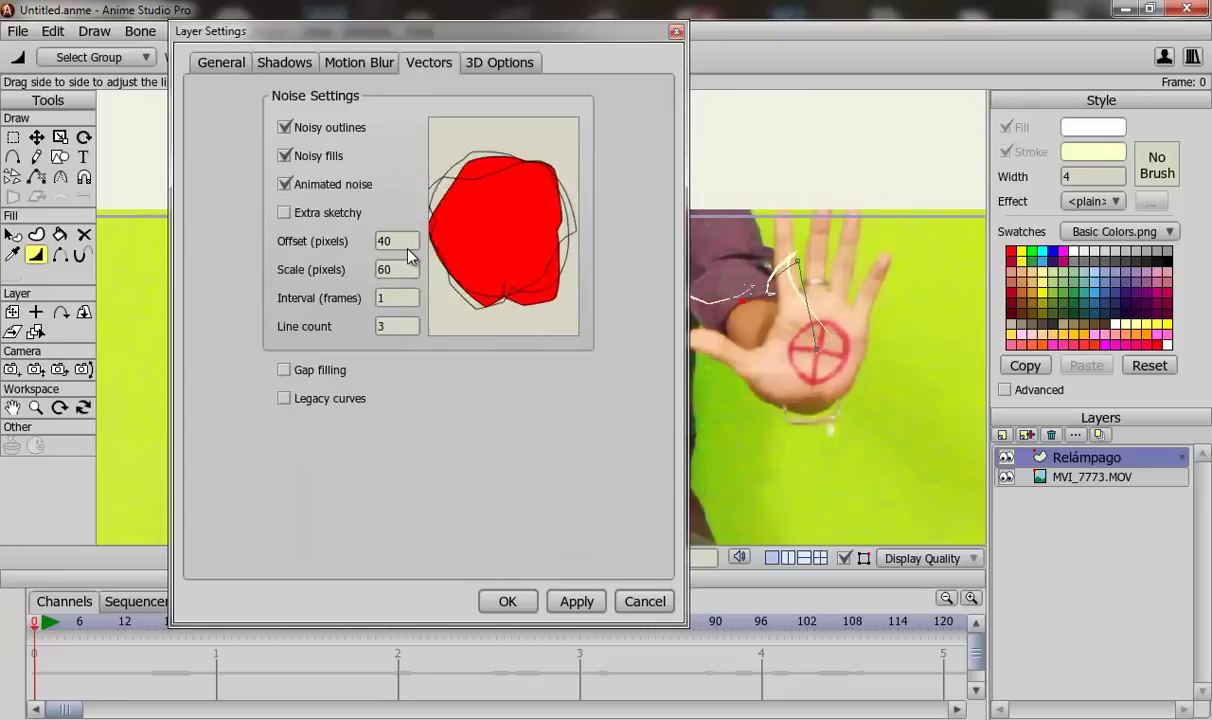
type("55")
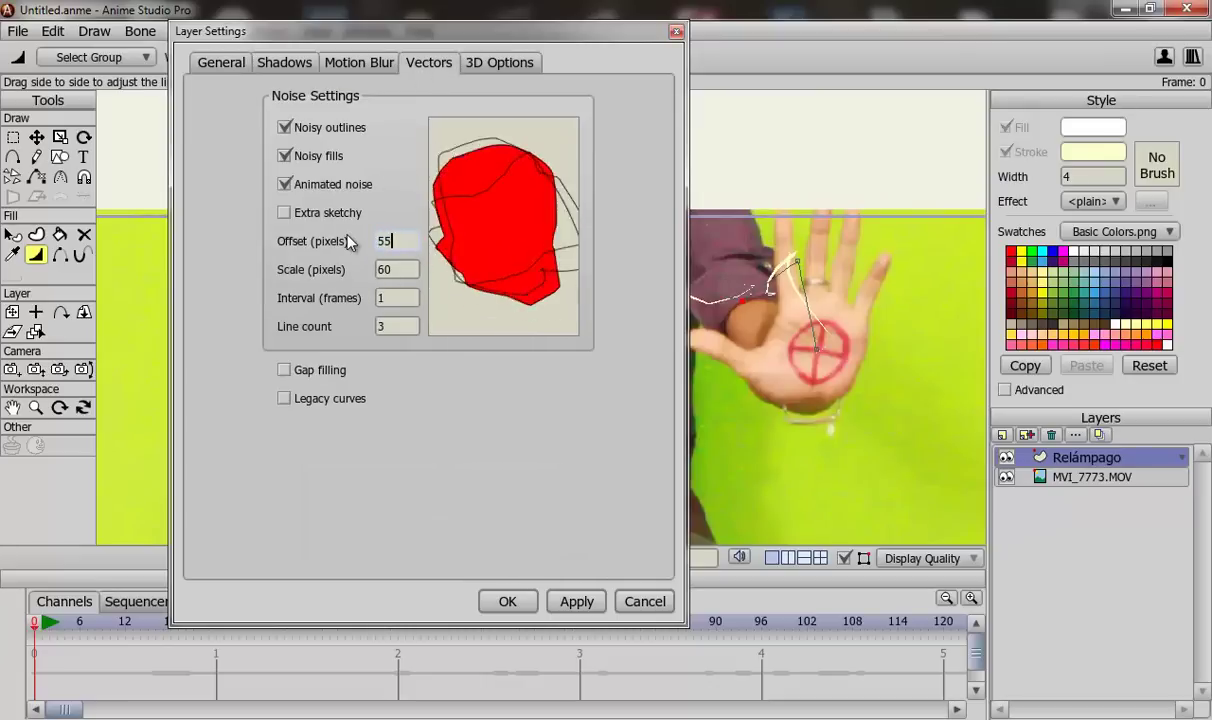
double_click(385, 270)
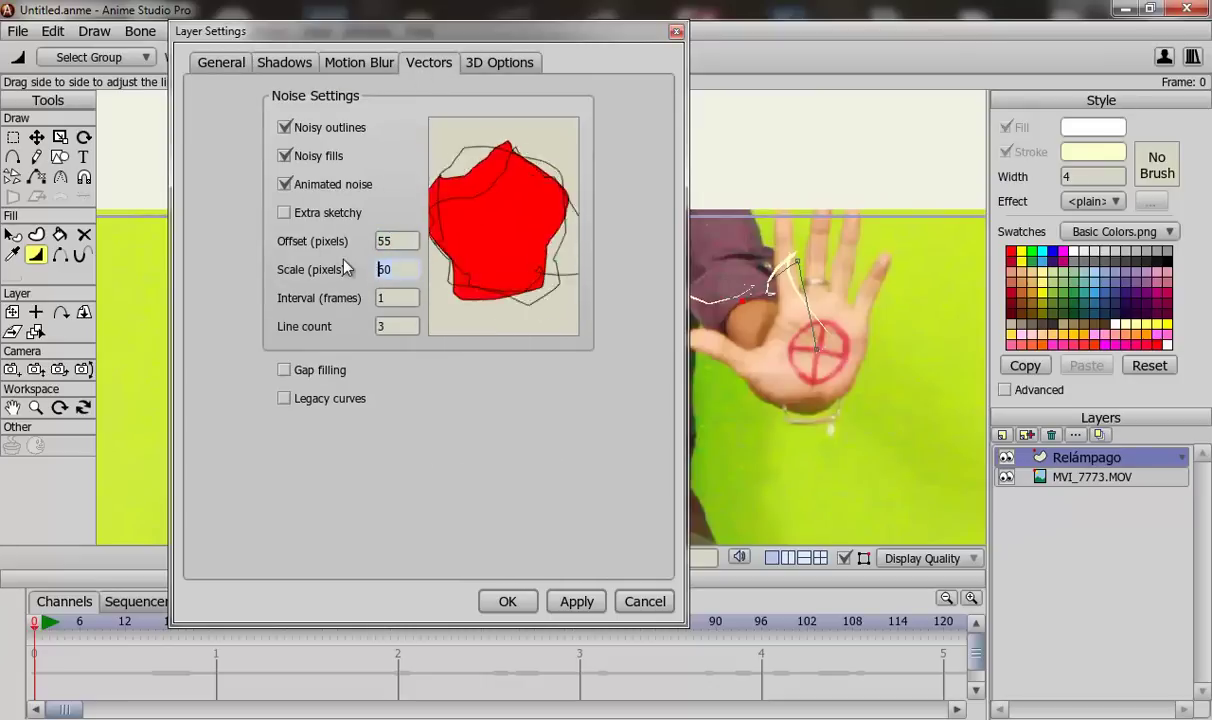
type("3")
key("BackSpace")
type("8")
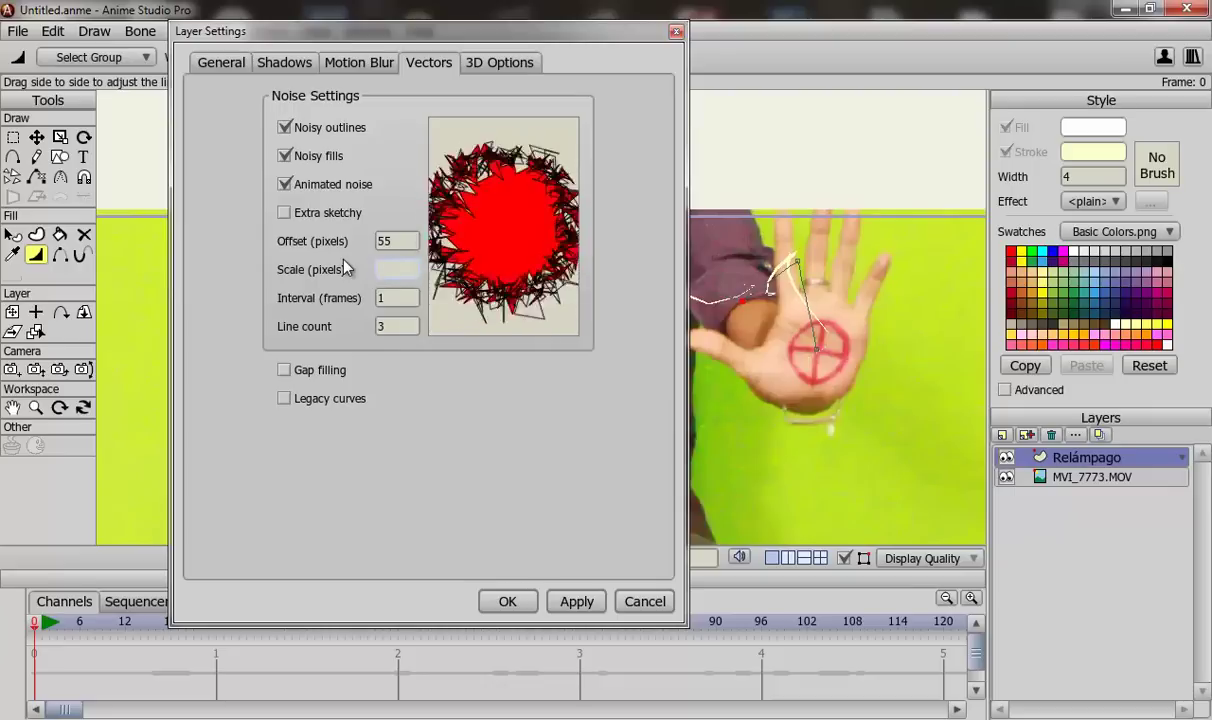
type("0")
key("Return")
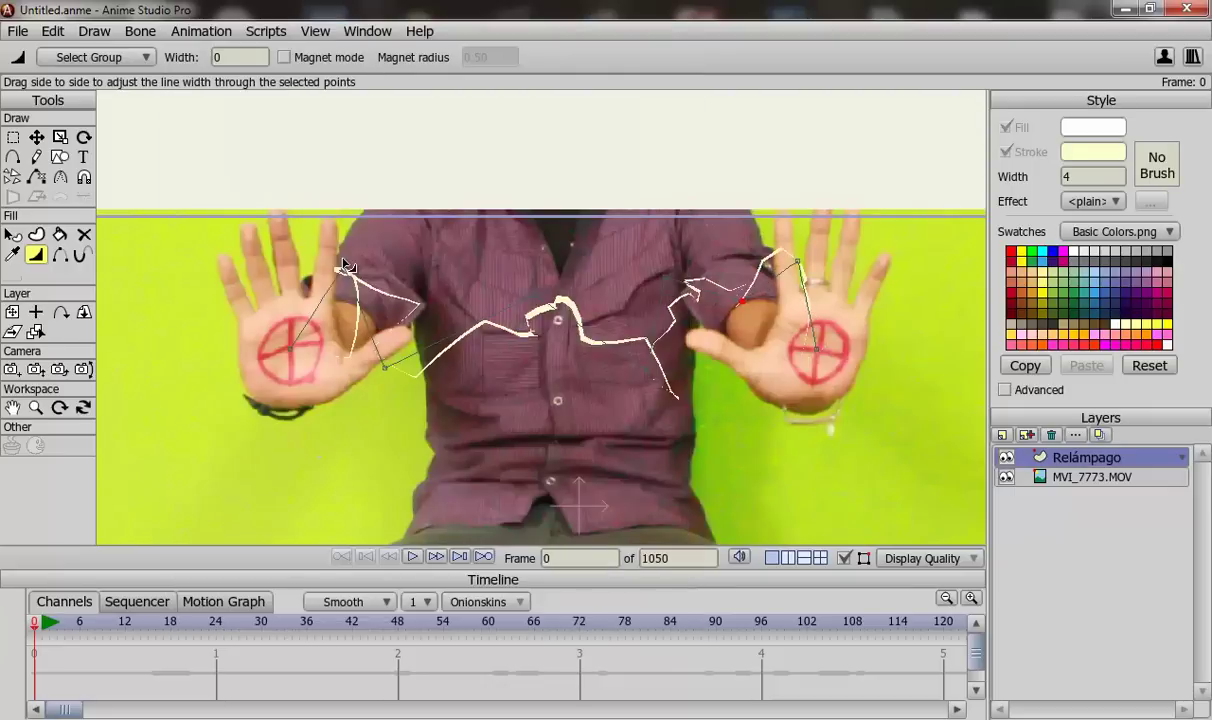
Step: Play the noisy lightning up to frame 16, render a preview there and return to frame 0
left_click(49, 622)
left_click(49, 622)
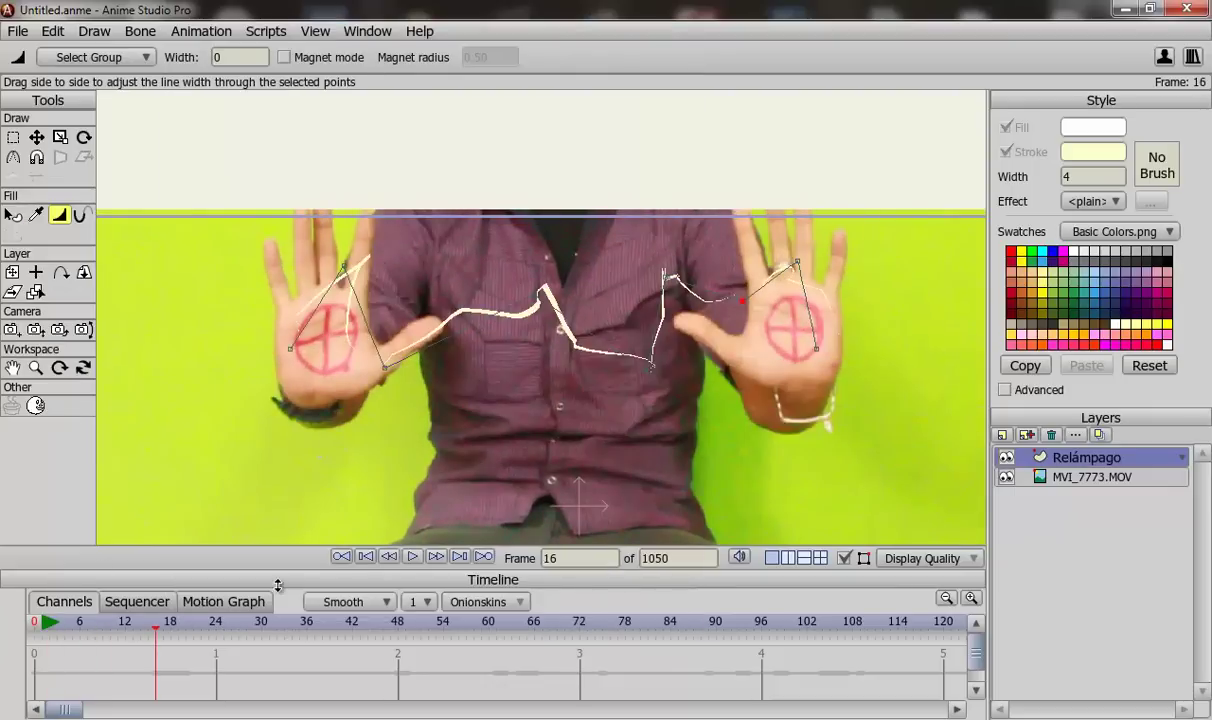
key("ctrl+r")
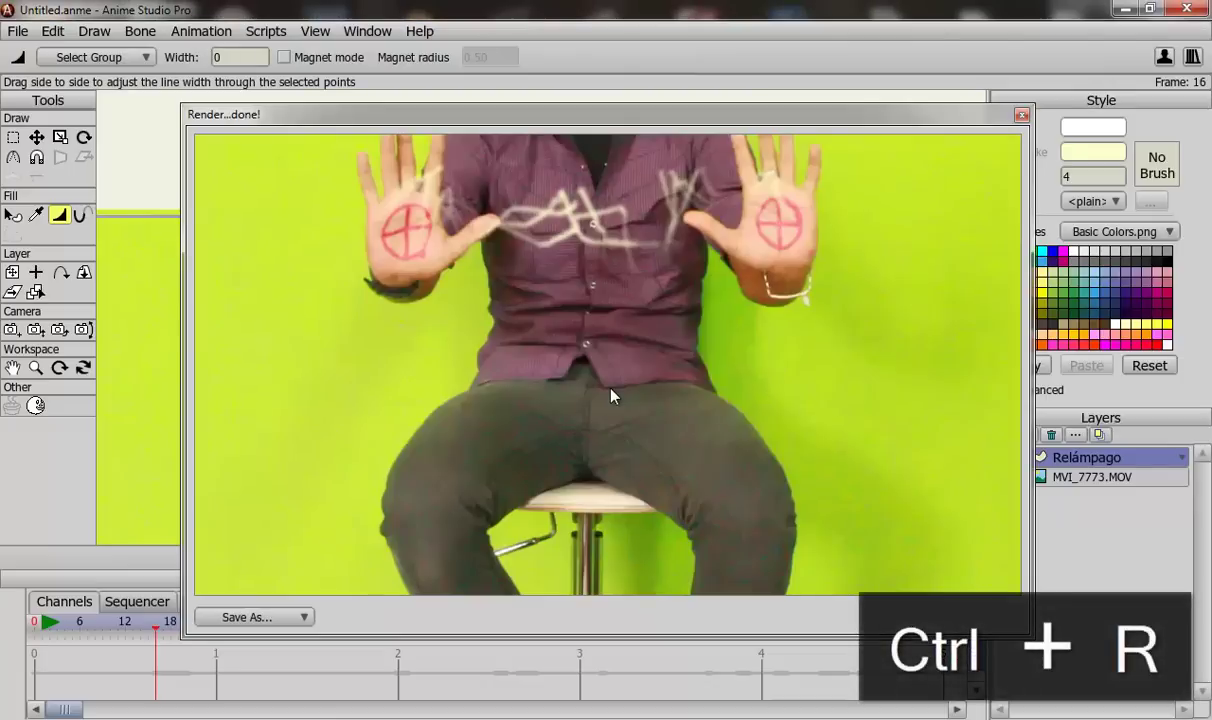
left_click(1018, 116)
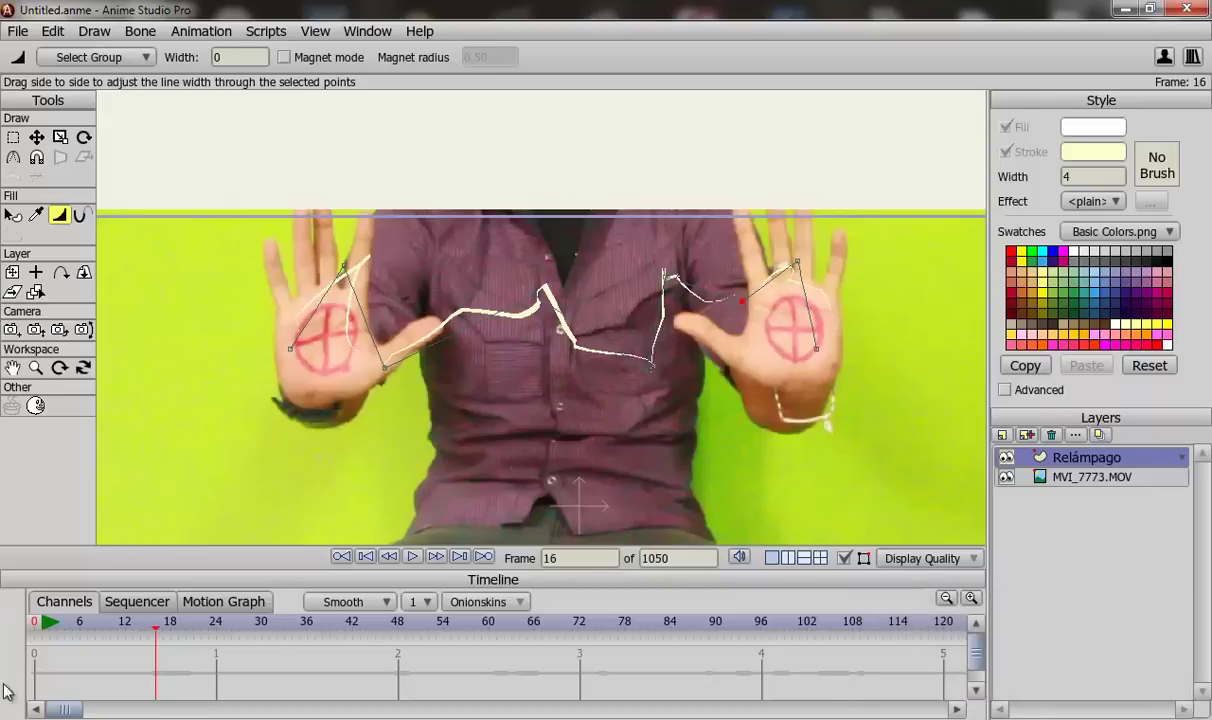
left_click(34, 626)
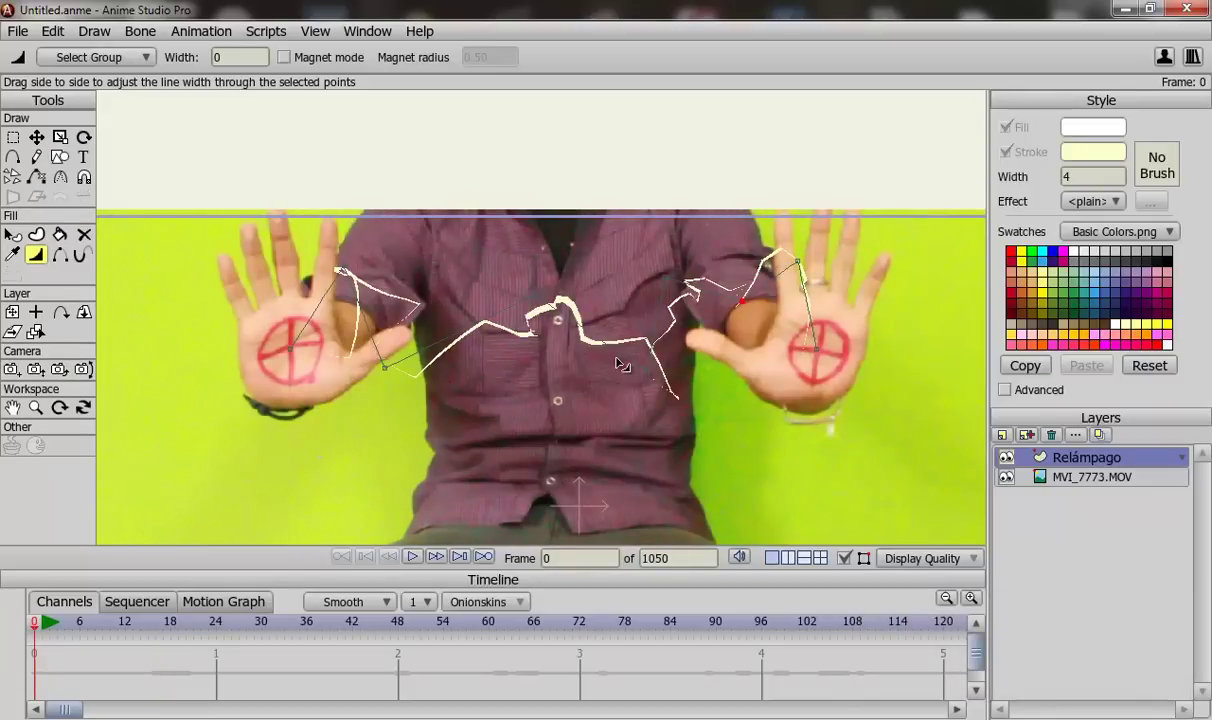
Step: Recolor the lightning bolt's soft-edged stroke to a light cyan and render a preview of frame 0
key("p")
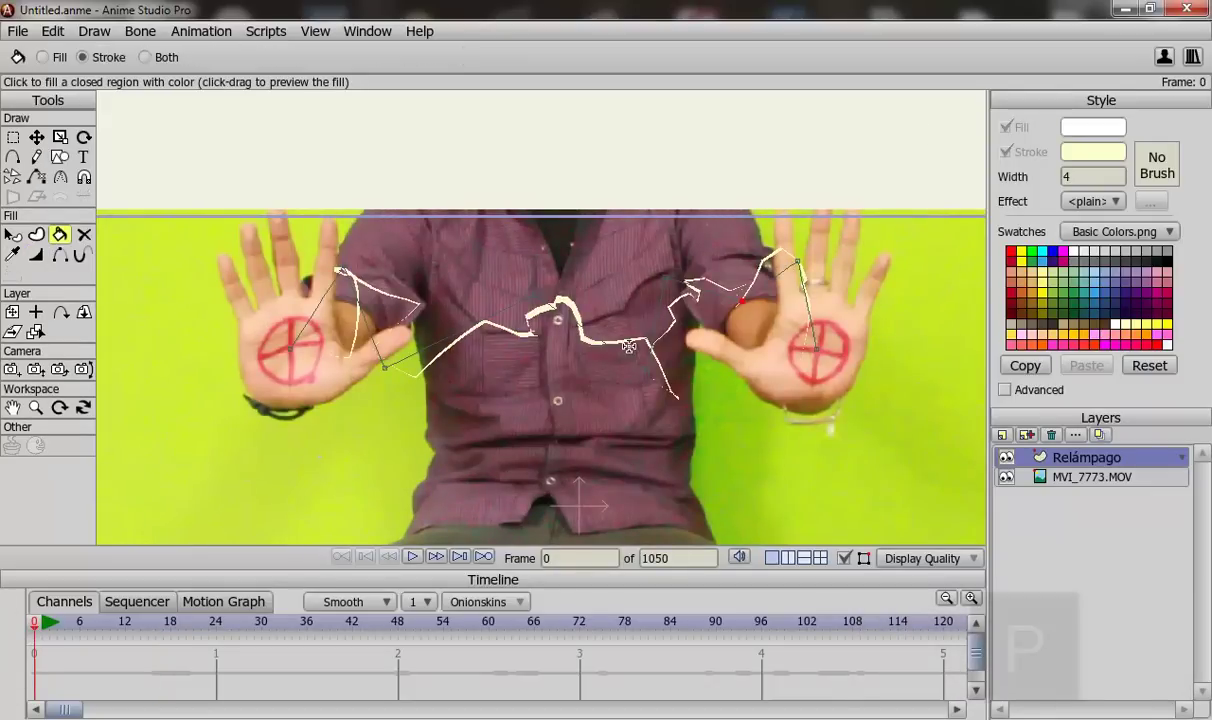
left_click(1006, 389)
left_click(1090, 288)
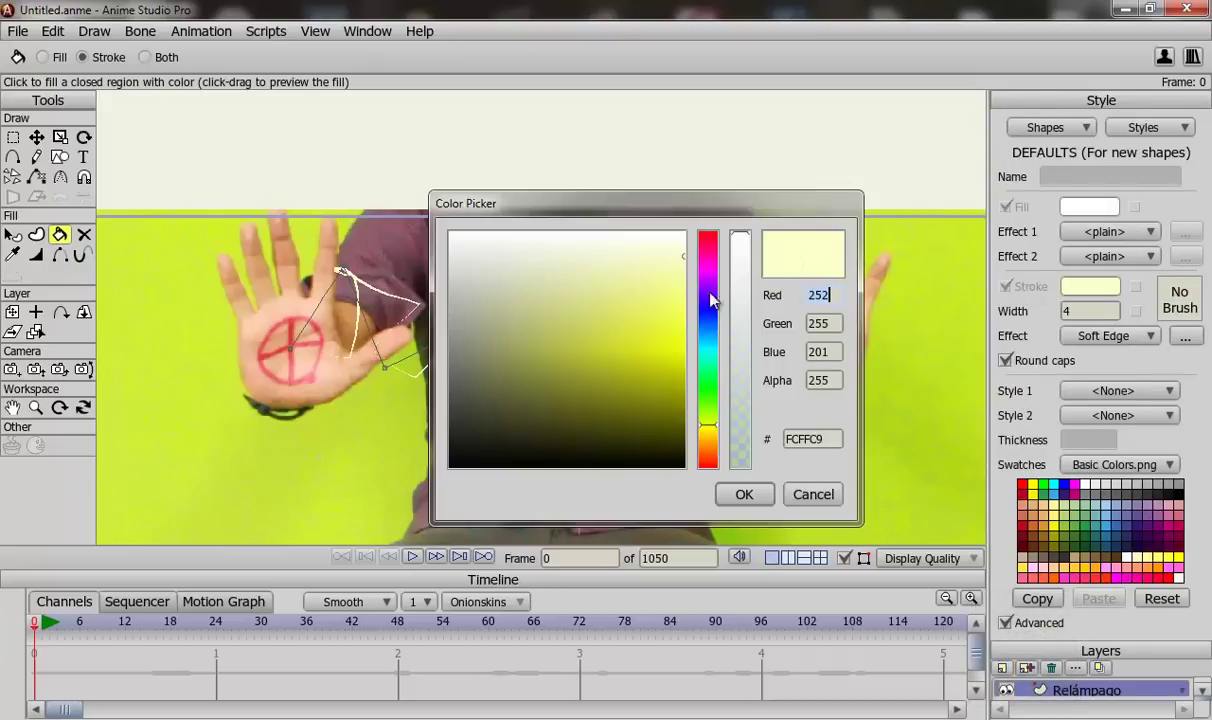
left_click_drag(706, 398, 708, 354)
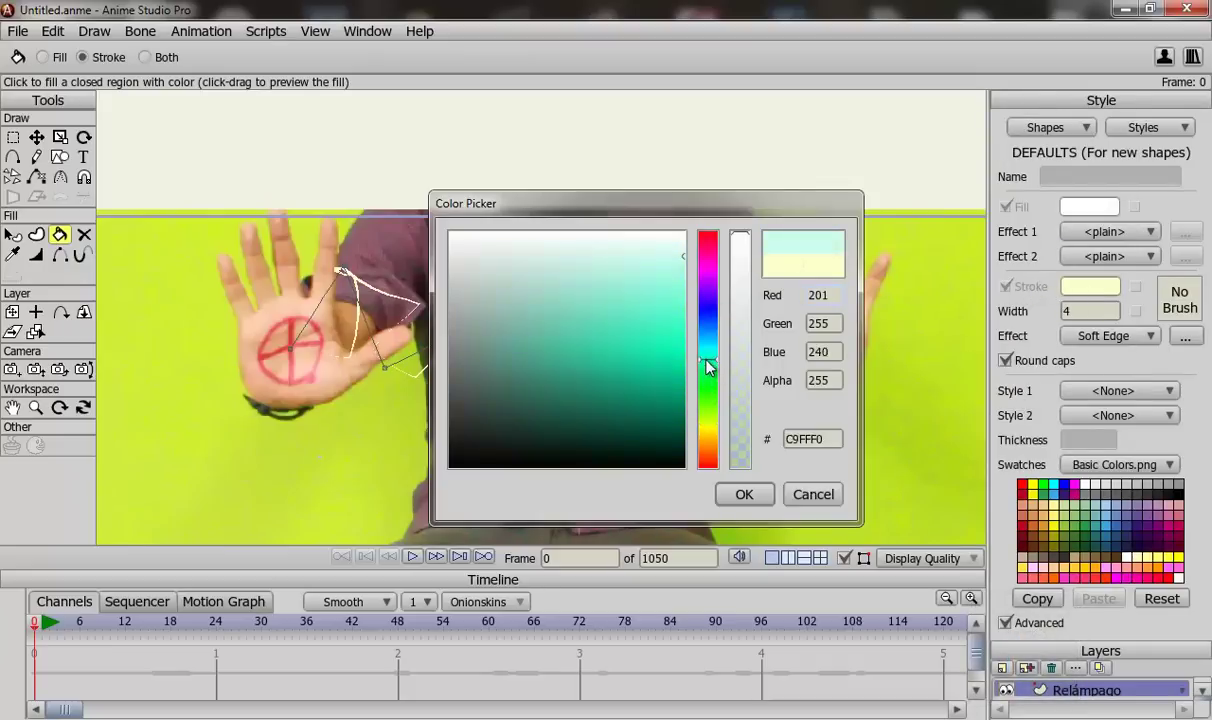
left_click(680, 254)
left_click(750, 498)
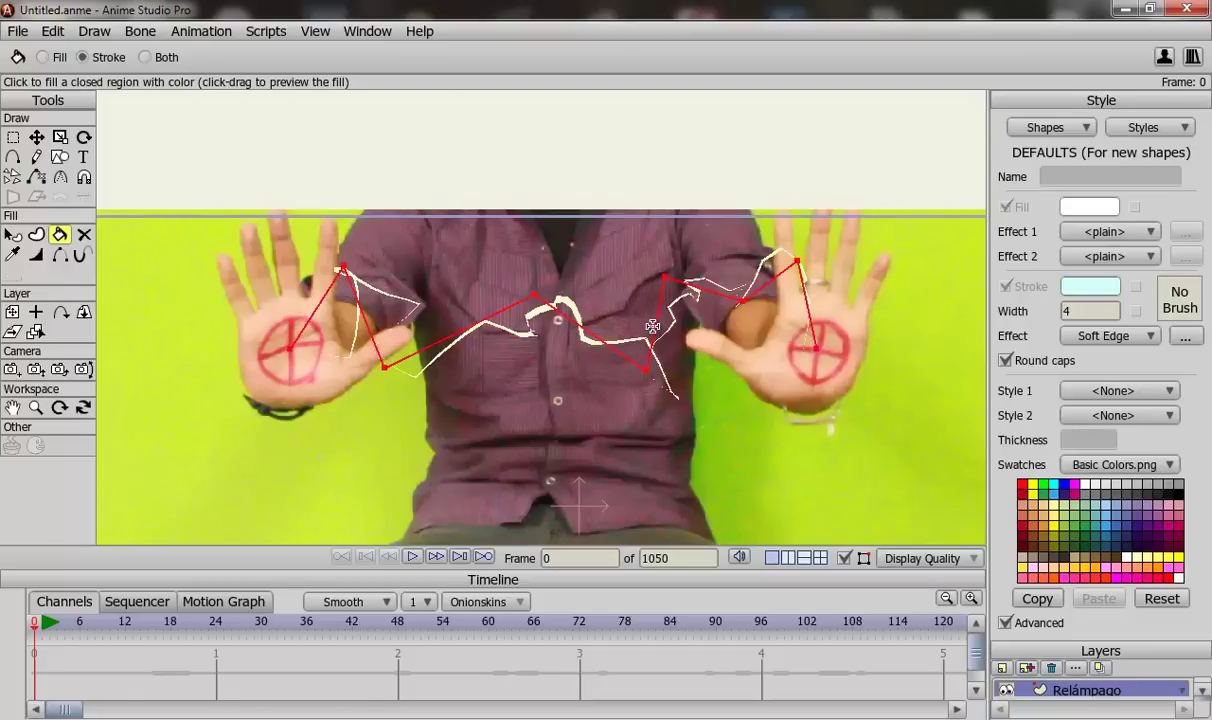
left_click(652, 327)
key("ctrl+r")
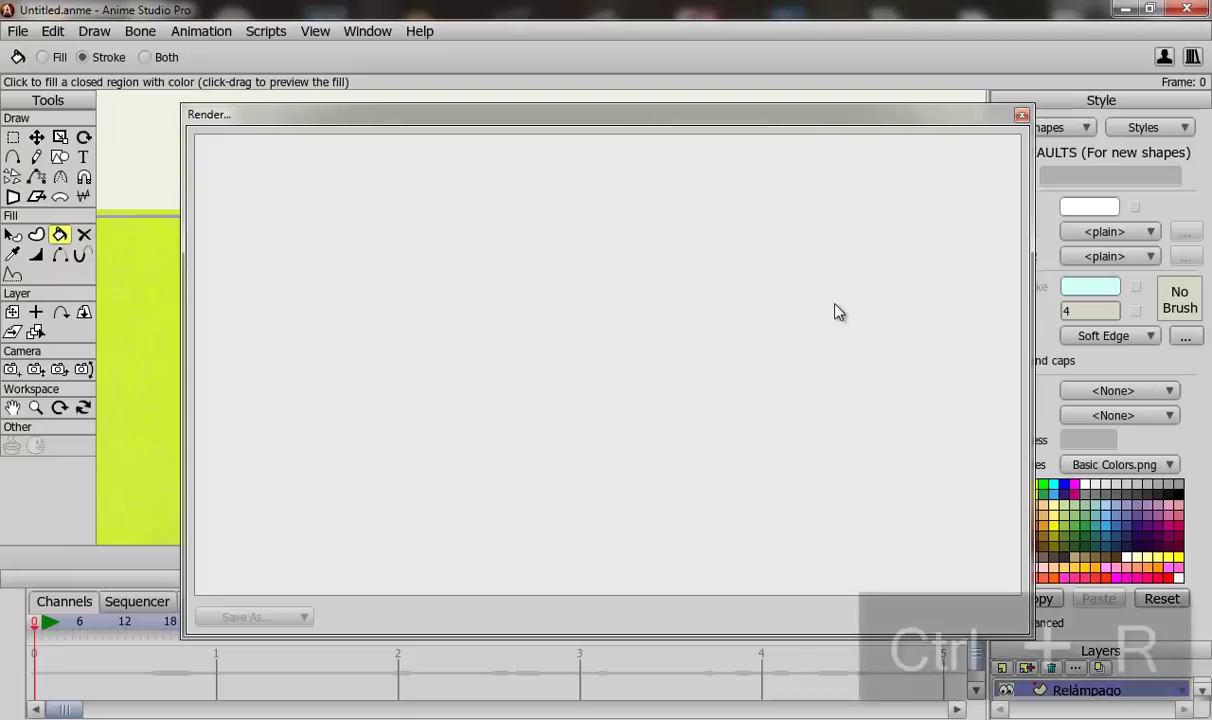
left_click(1021, 117)
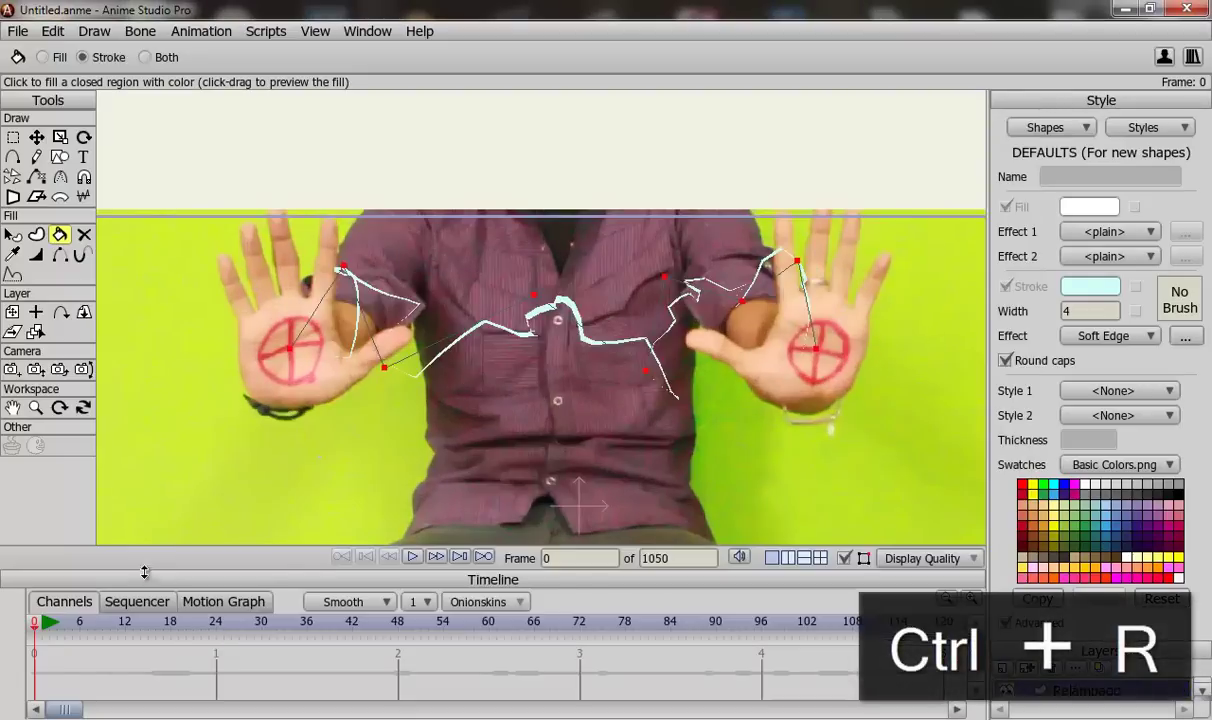
Step: Enlarge the timeline, scrub the animation to frame 63, render a preview there and return to frame 0
left_click_drag(586, 571, 589, 519)
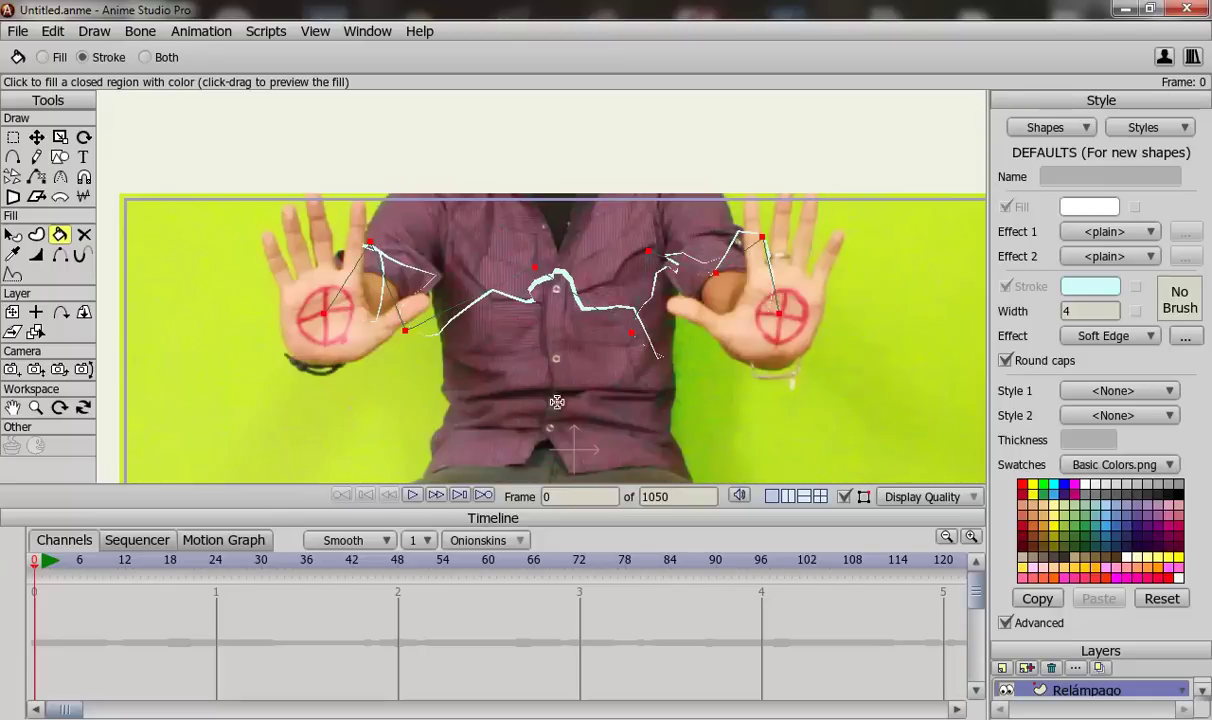
left_click_drag(40, 560, 515, 558)
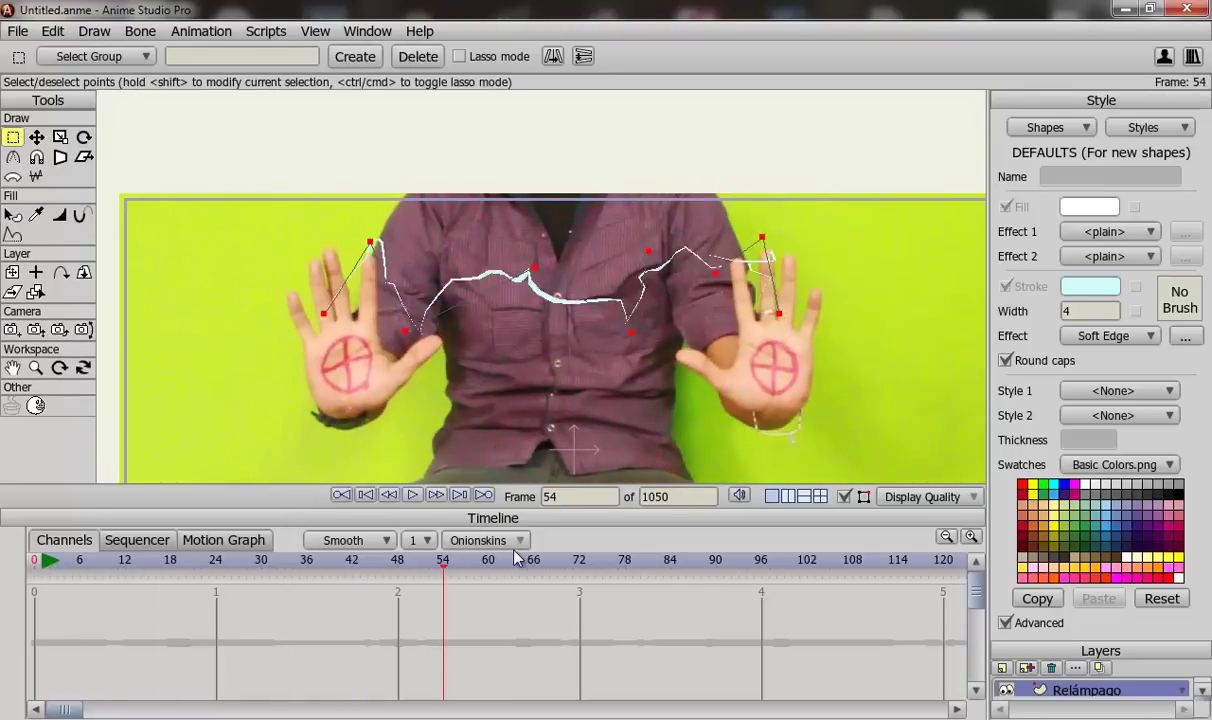
key("ctrl+r")
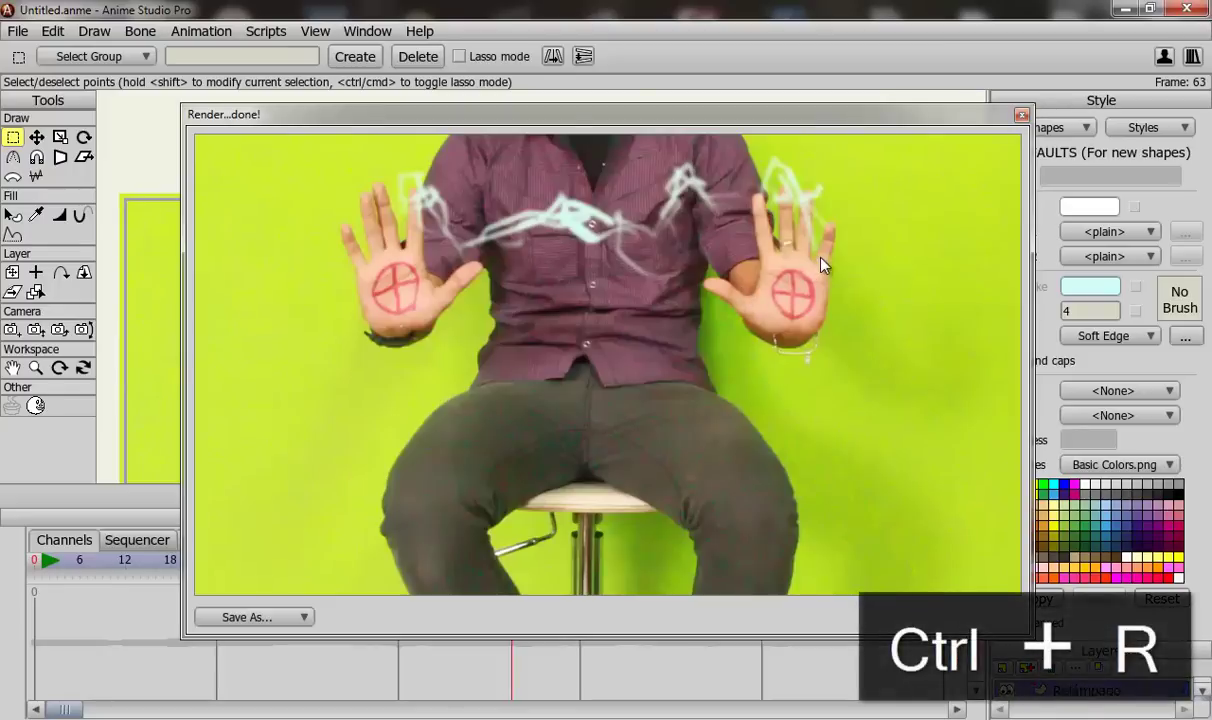
left_click(1021, 116)
left_click_drag(89, 558, 28, 558)
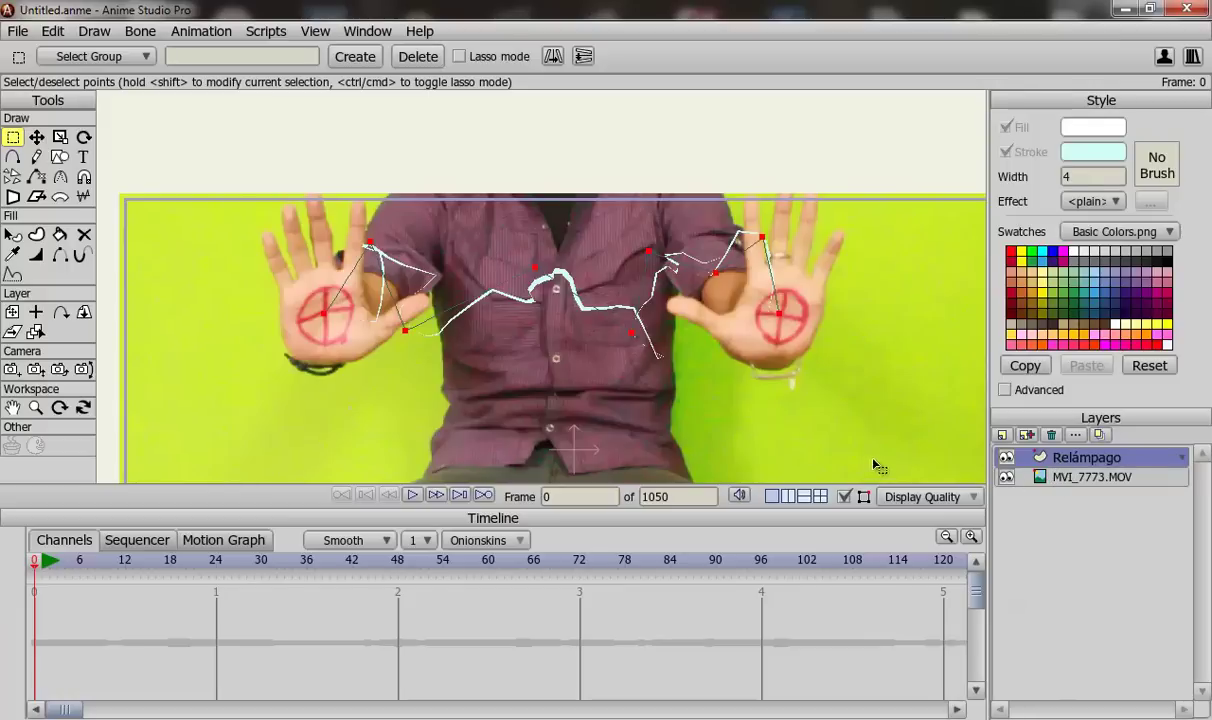
Step: Set the Relámpago layer's origin precisely on the centre of the cross drawn on the palm where the lightning starts
left_click(1023, 476)
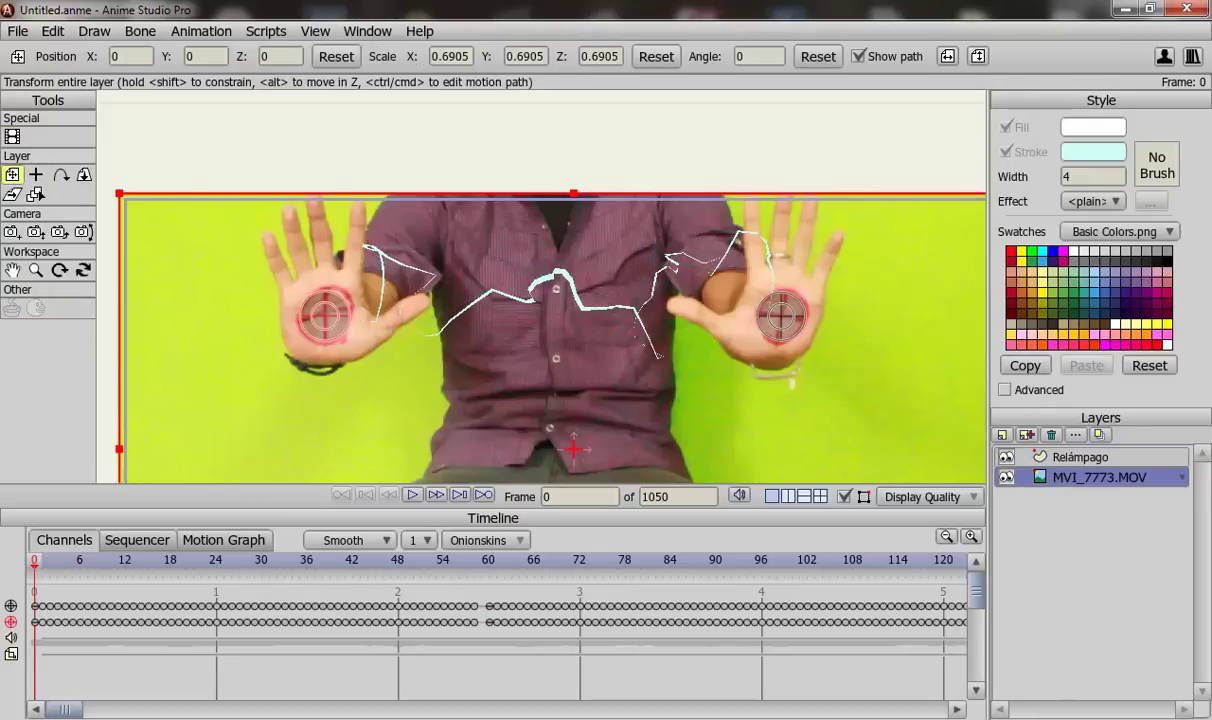
left_click(1052, 458)
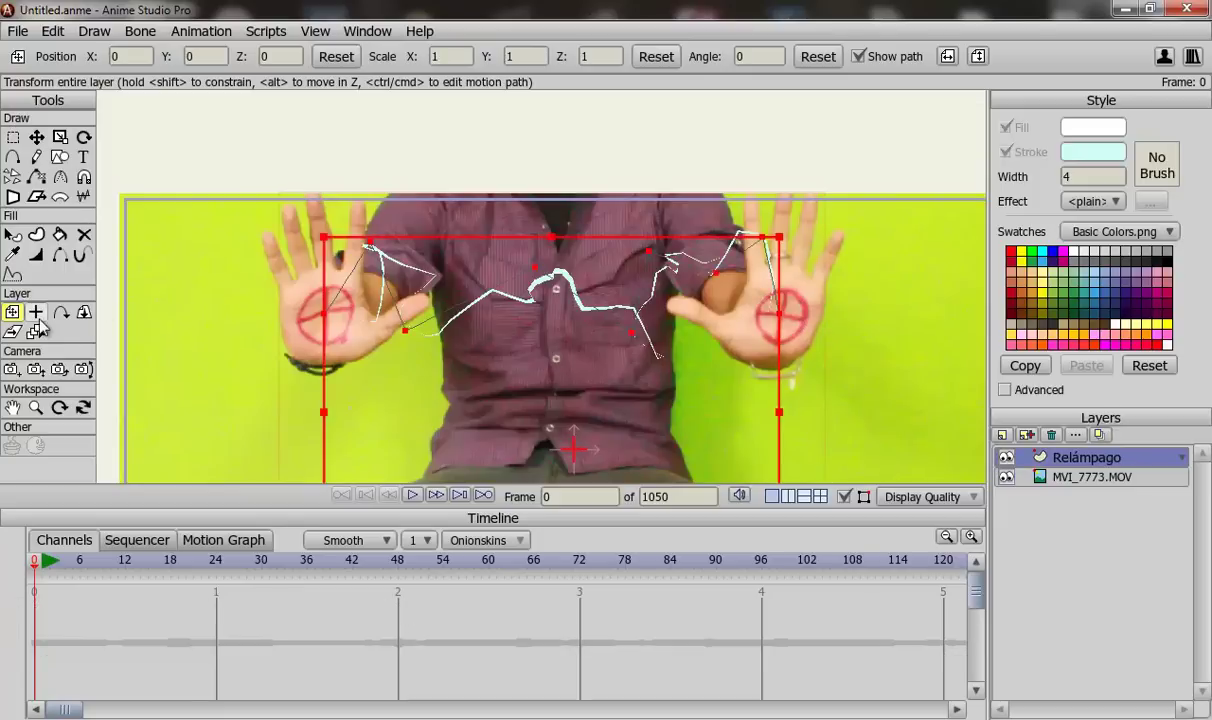
left_click(36, 314)
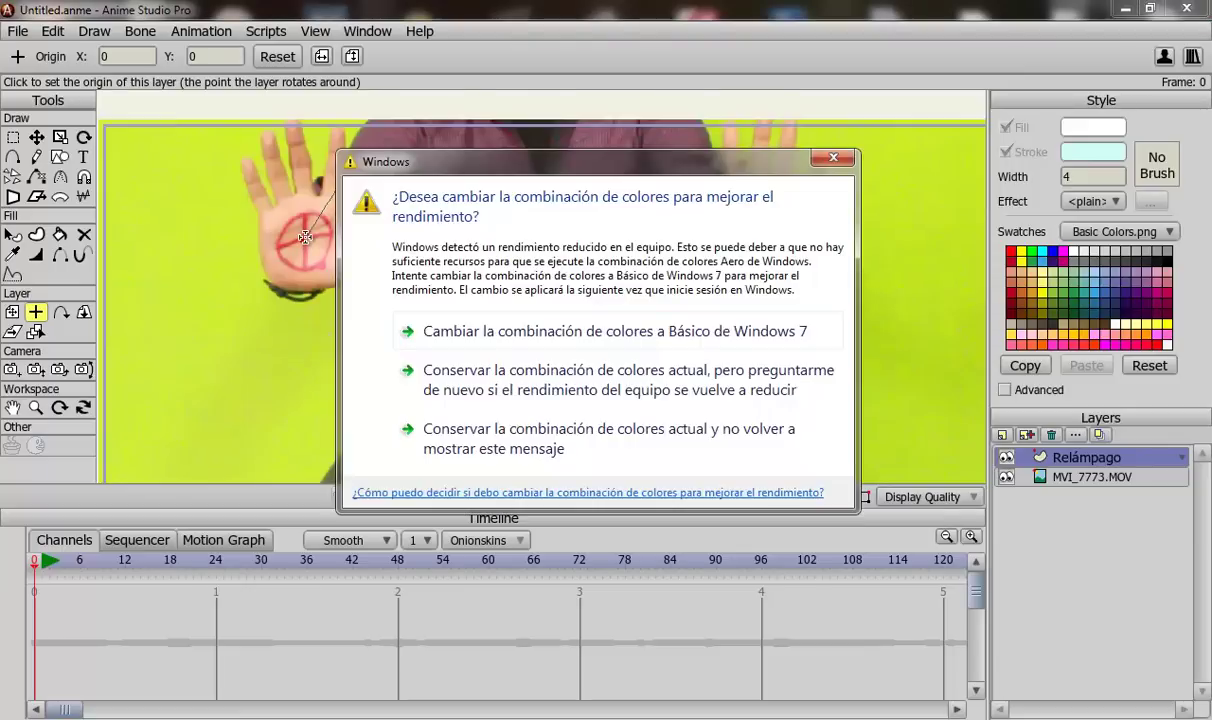
left_click(834, 162)
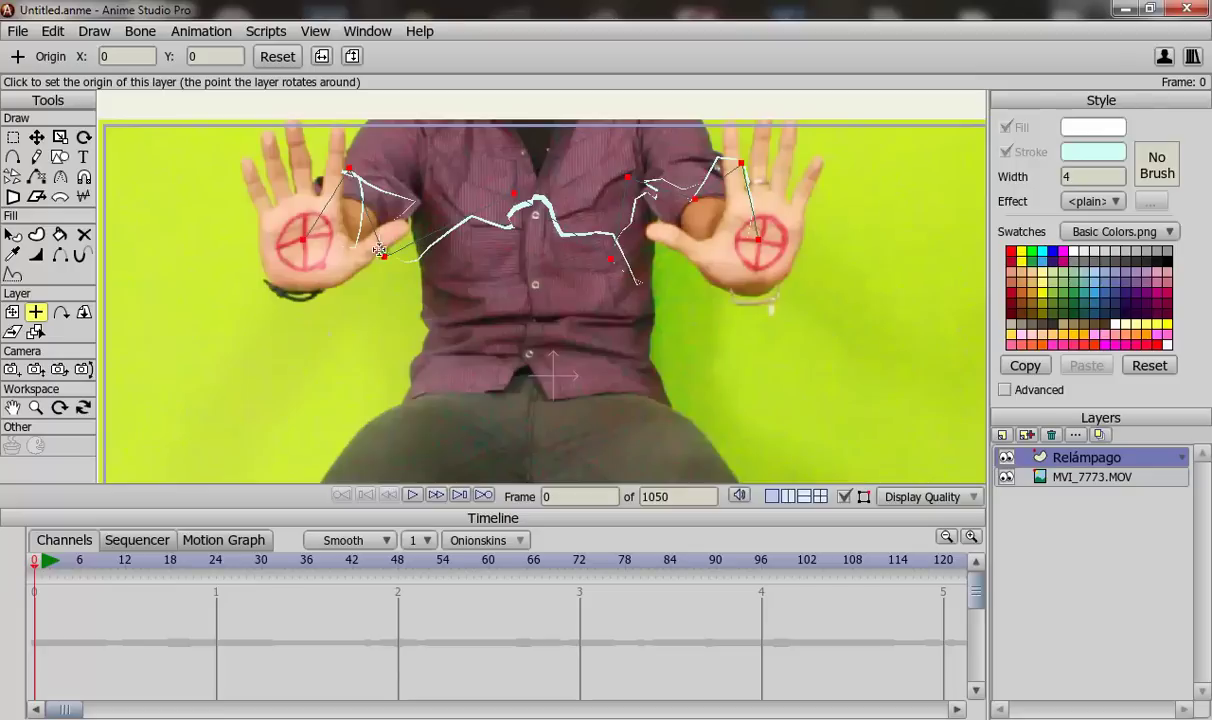
left_click(303, 241)
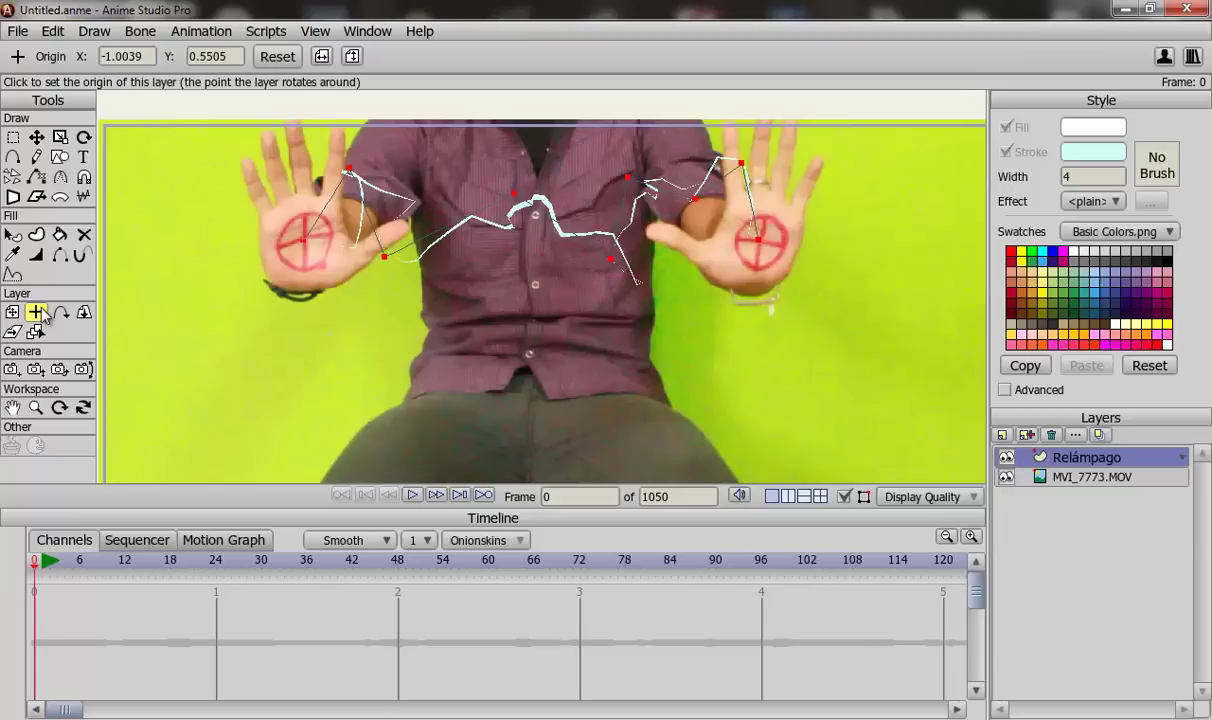
scroll(438, 260, "up", 2)
scroll(438, 260, "up", 3)
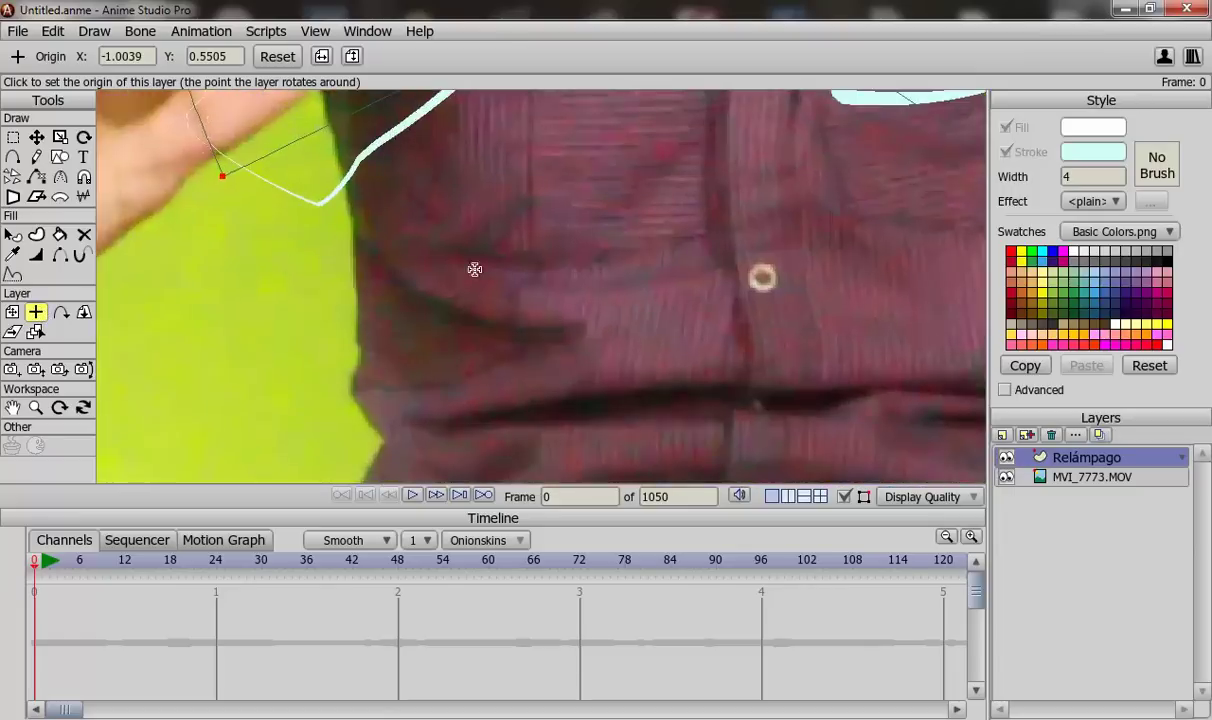
left_click(310, 223)
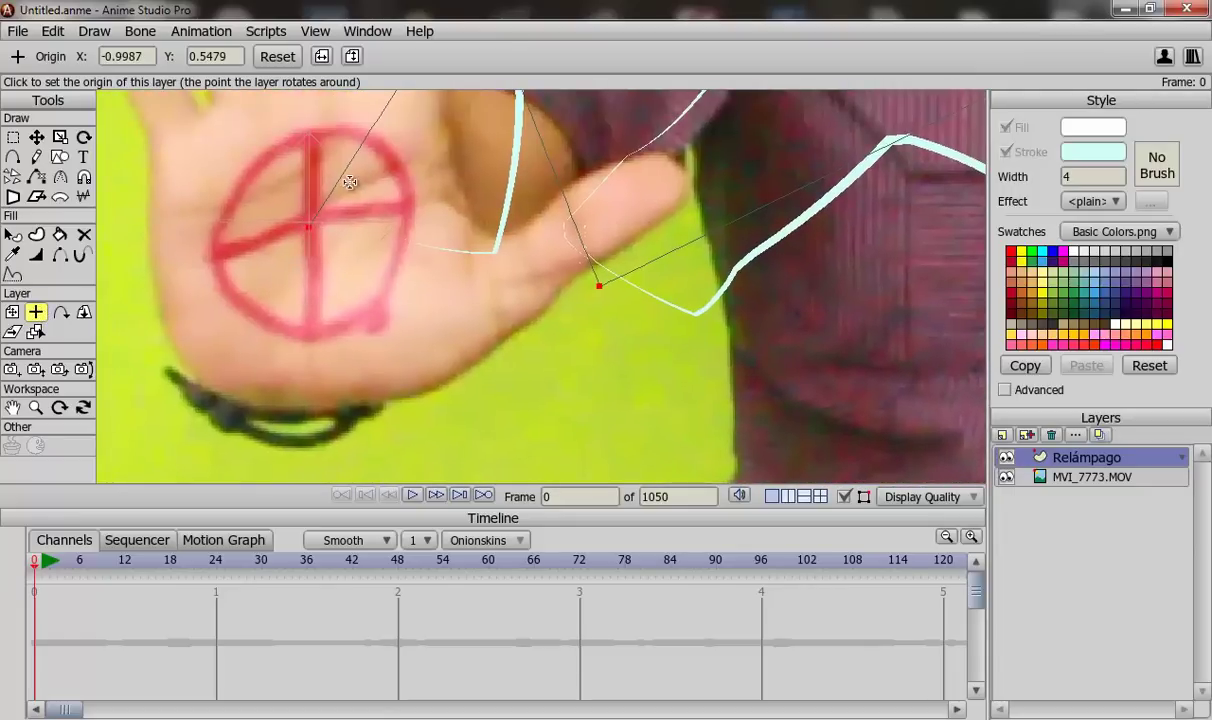
scroll(643, 315, "down", 5)
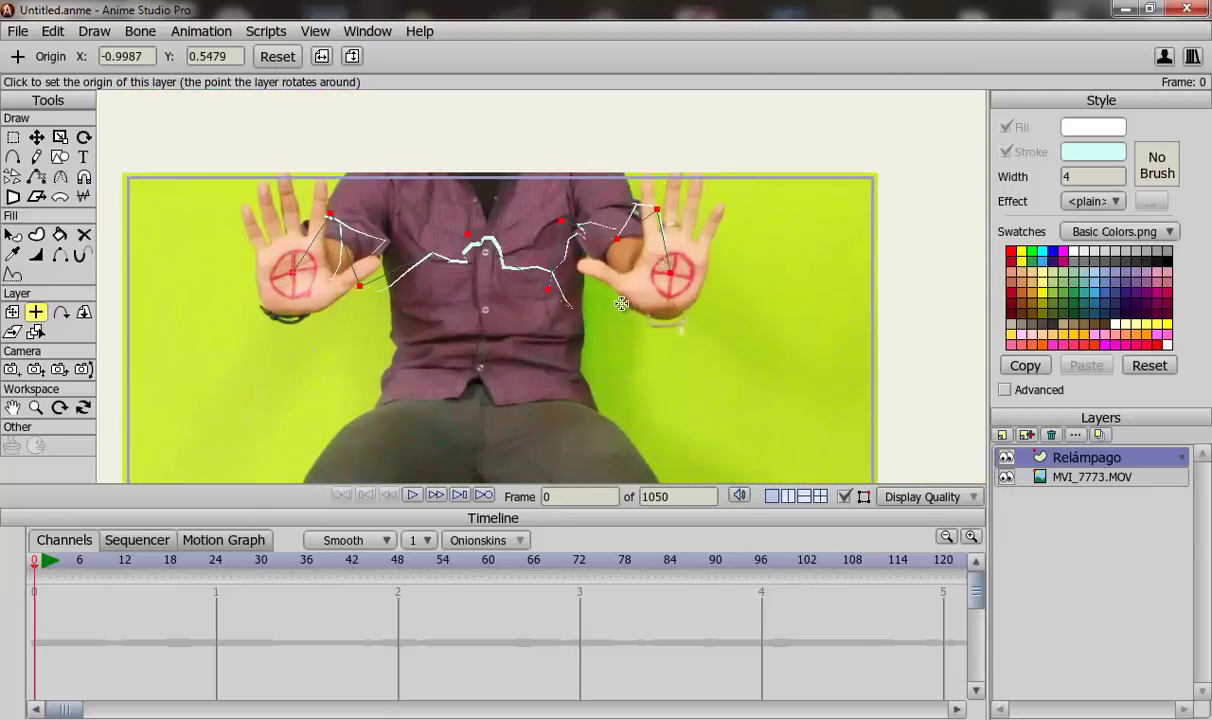
scroll(621, 300, "up", 1)
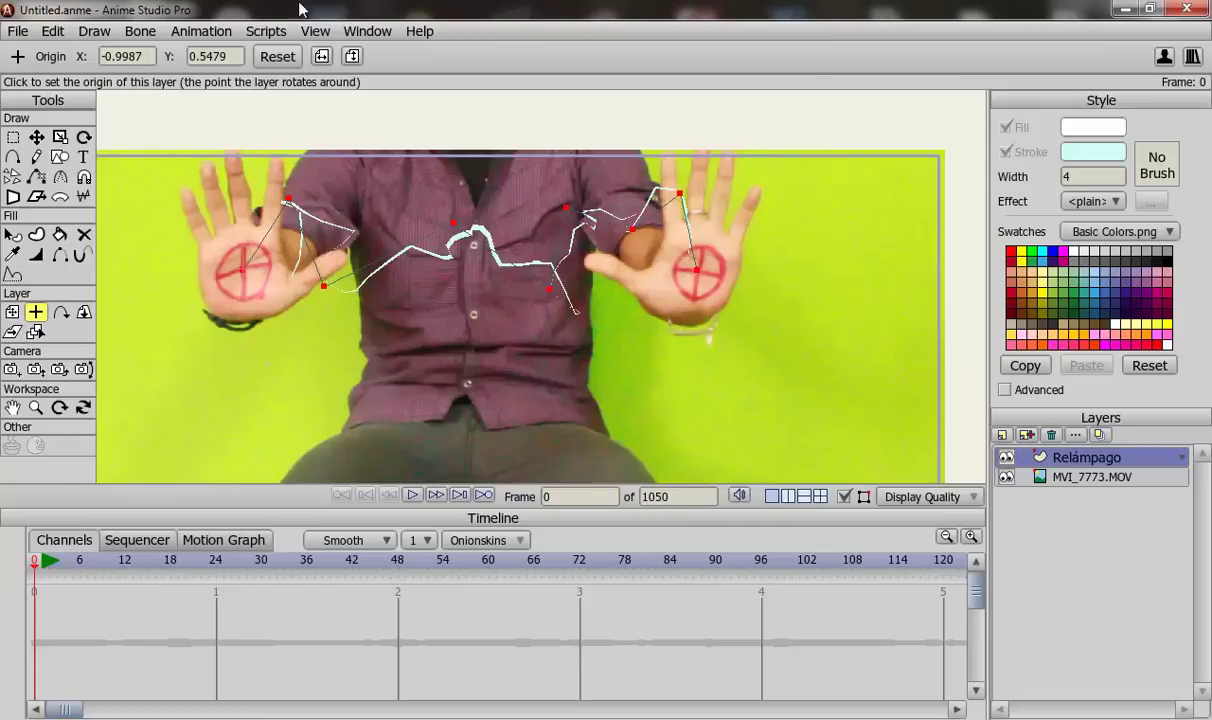
Step: Track the Relámpago layer to MVI_7773.MOV with Derecha as primary and Izquierda as secondary point, tracking both angle and scale
left_click(207, 31)
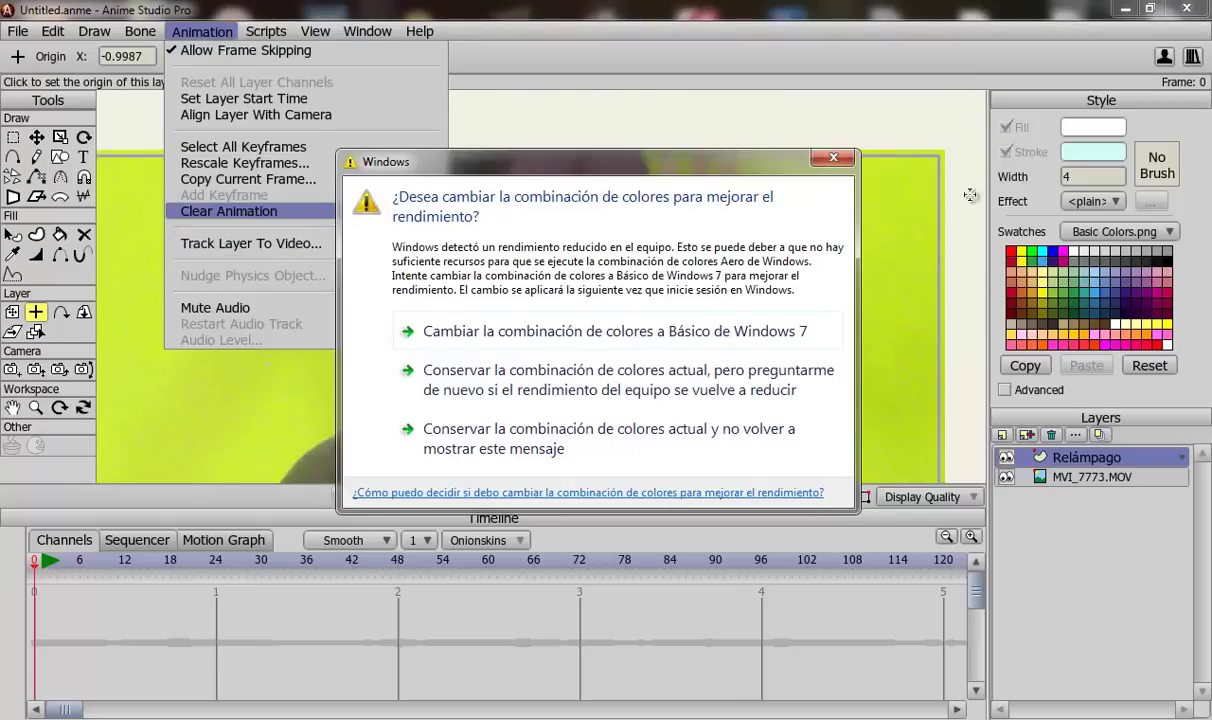
left_click(690, 335)
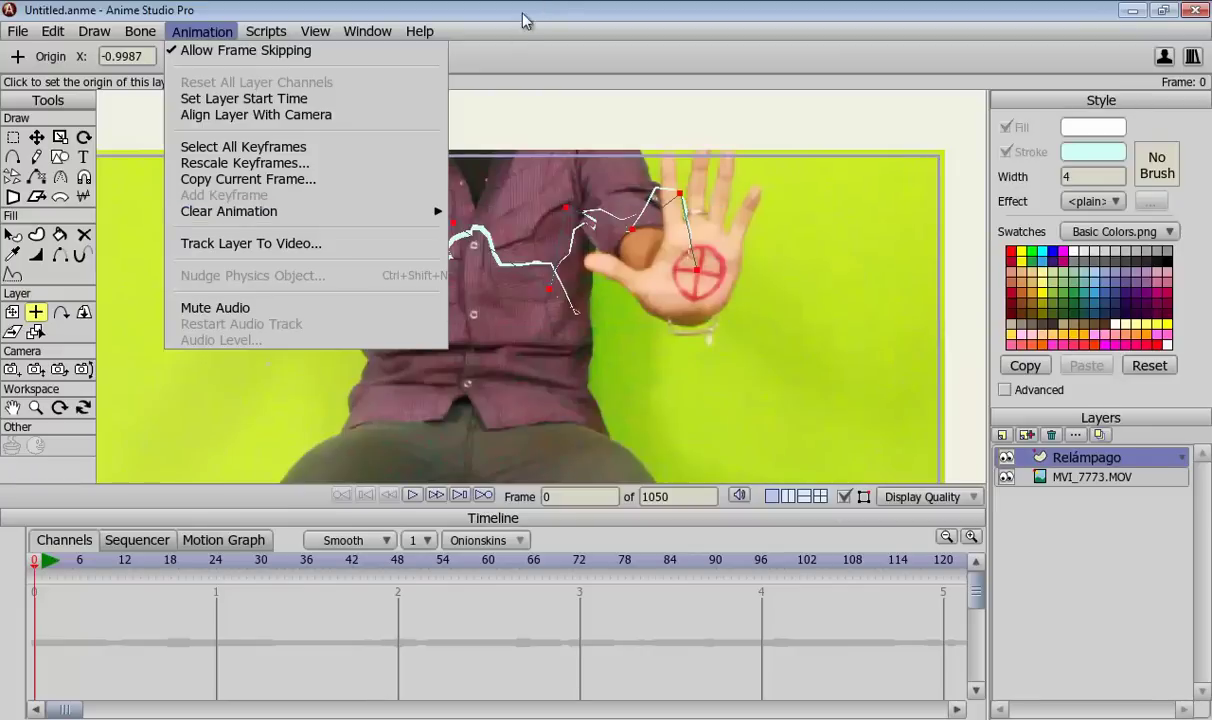
left_click(311, 248)
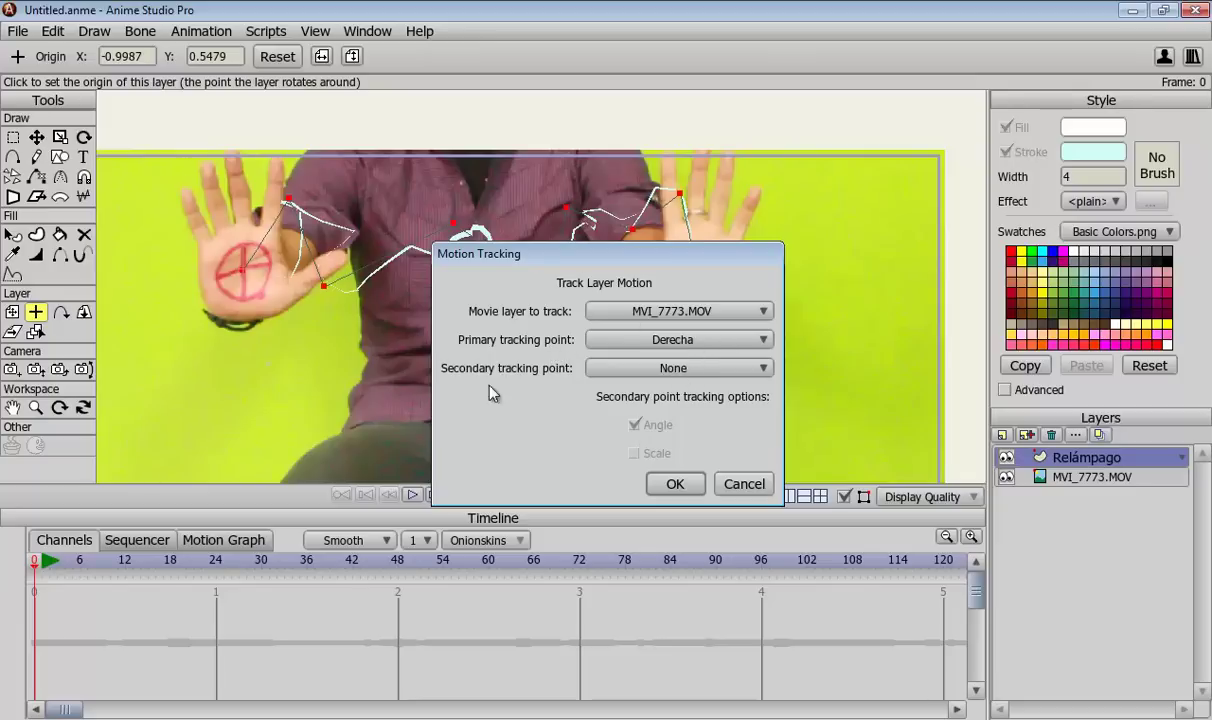
left_click(596, 367)
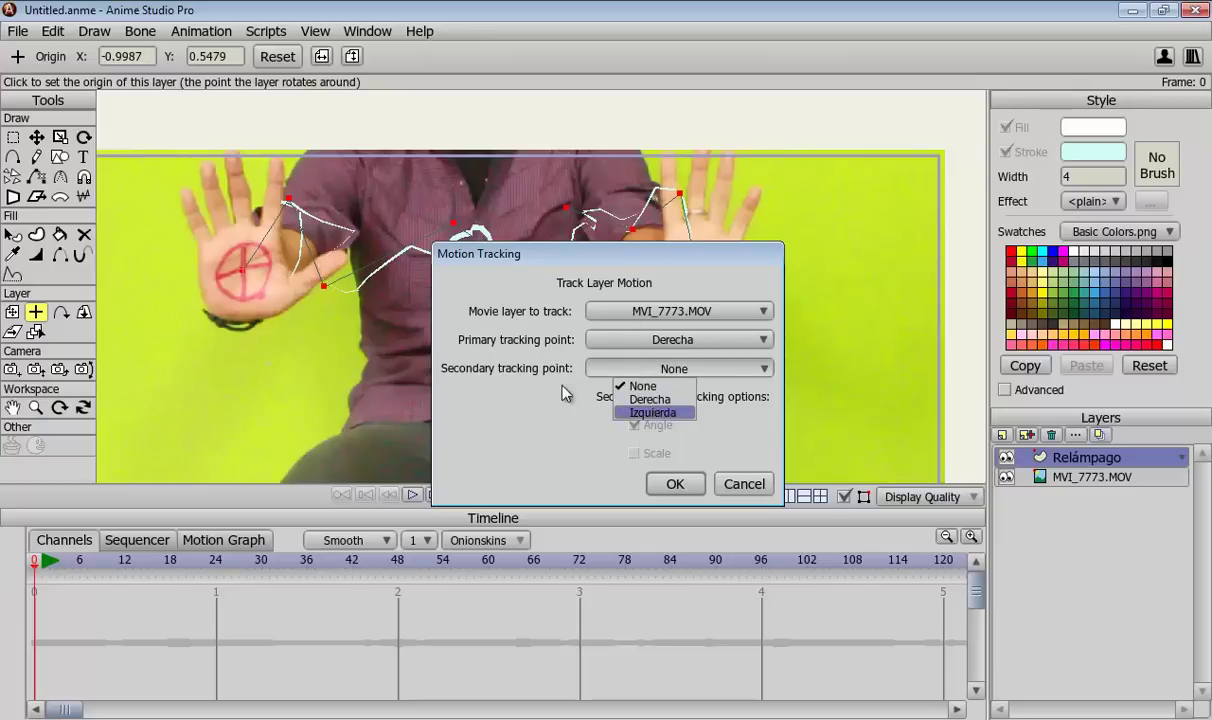
left_click(653, 412)
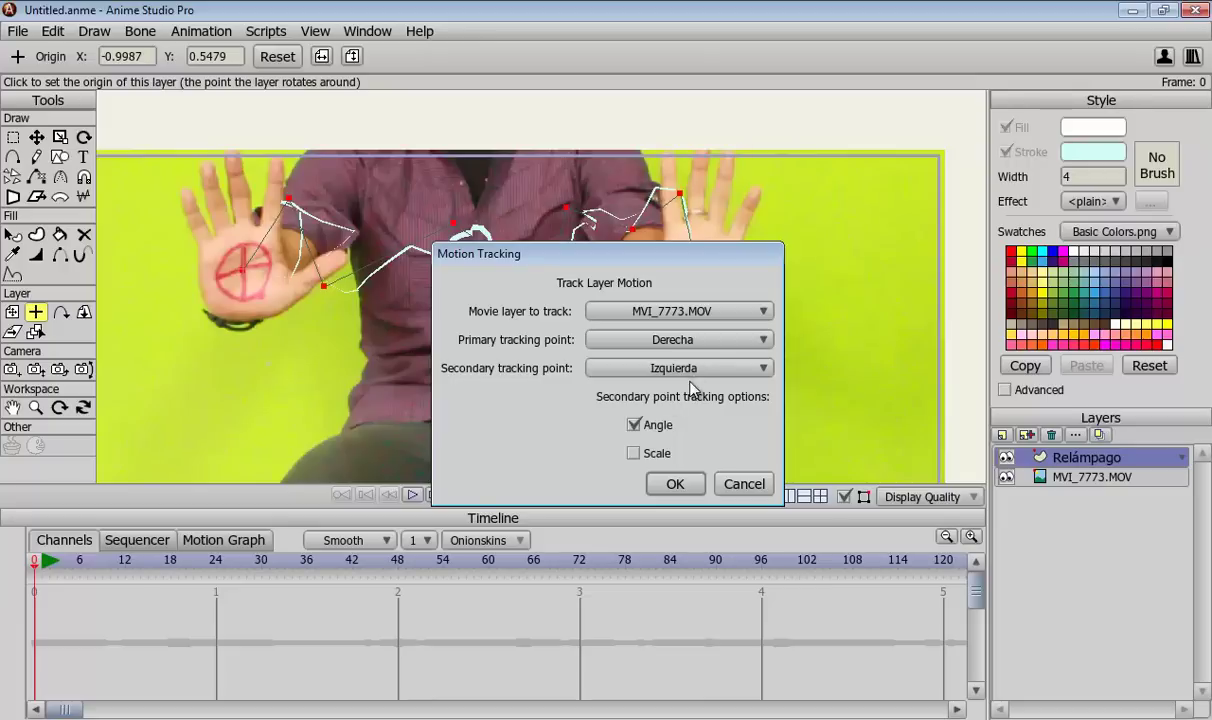
left_click(655, 453)
left_click(654, 428)
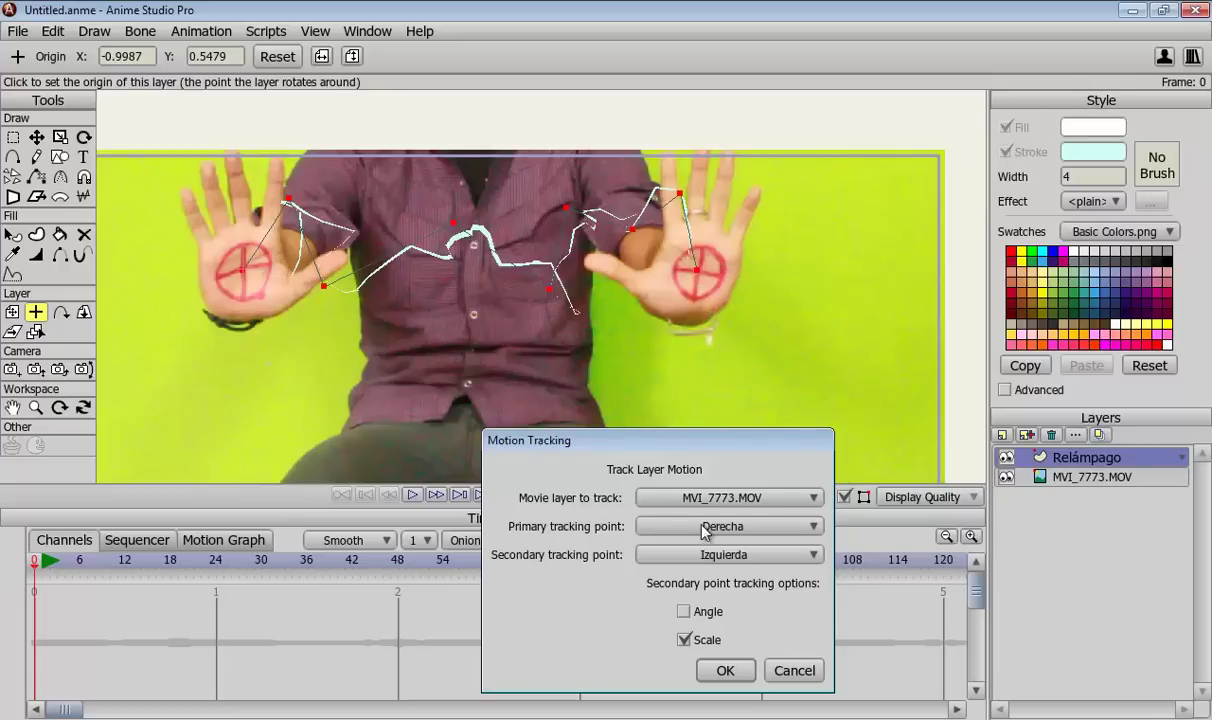
left_click(684, 612)
left_click(684, 640)
left_click(684, 640)
left_click(710, 667)
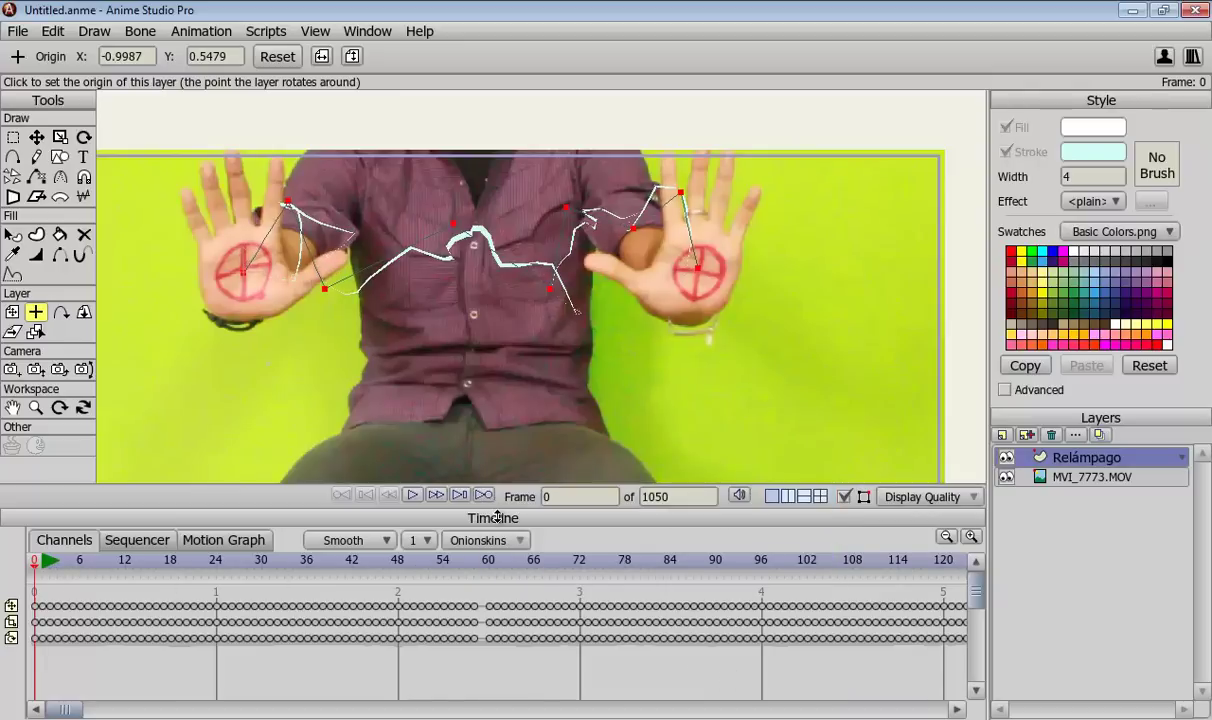
Step: Enlarge the timeline and compare the tracking keyframes of the Relámpago layer with those of MVI_7773.MOV
left_click_drag(471, 486, 473, 435)
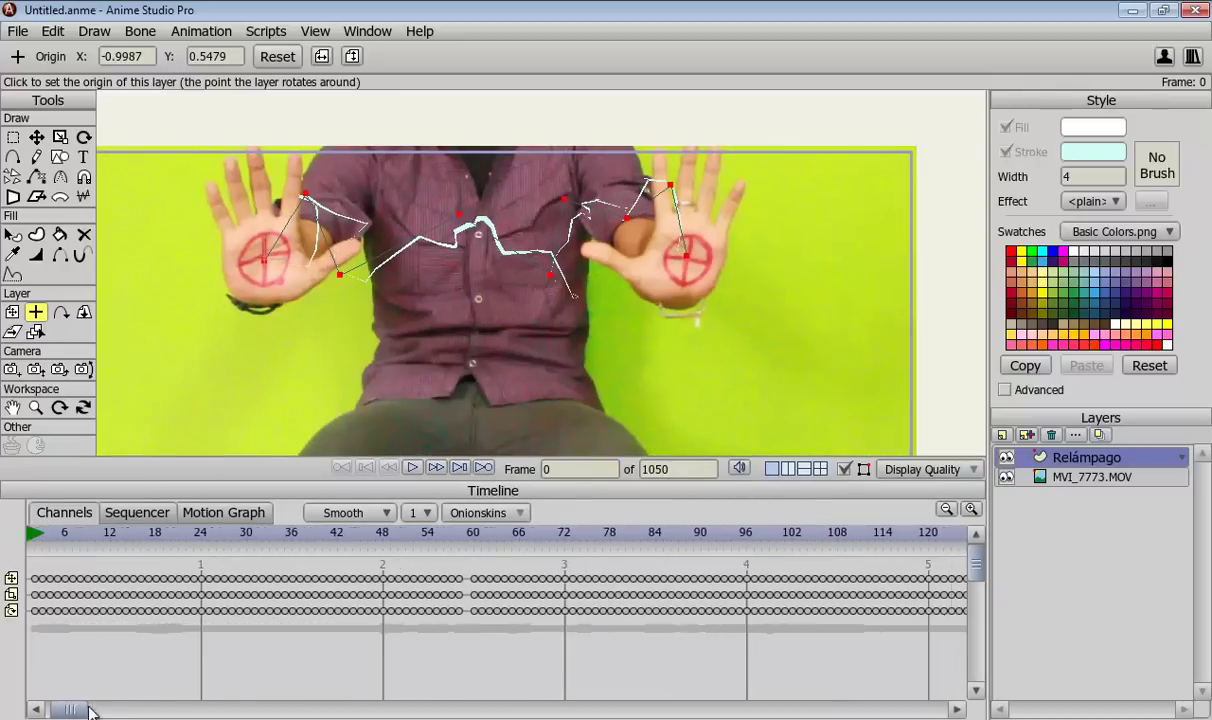
left_click_drag(64, 709, 58, 642)
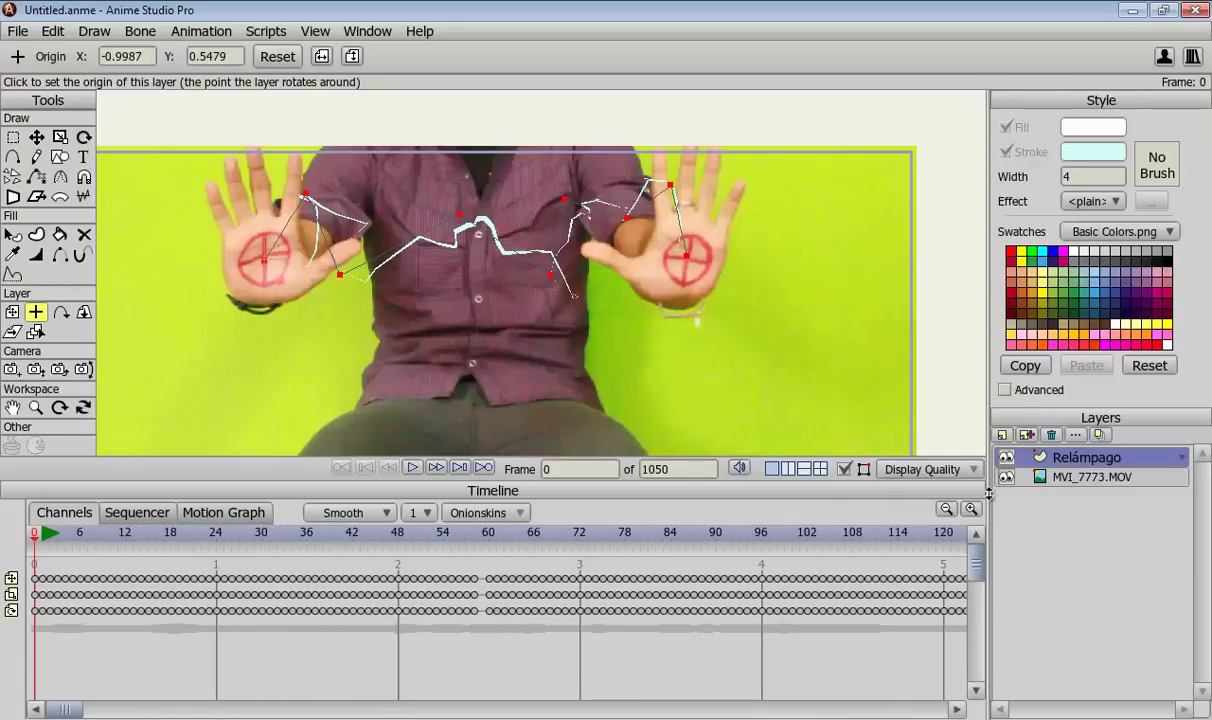
left_click(1060, 478)
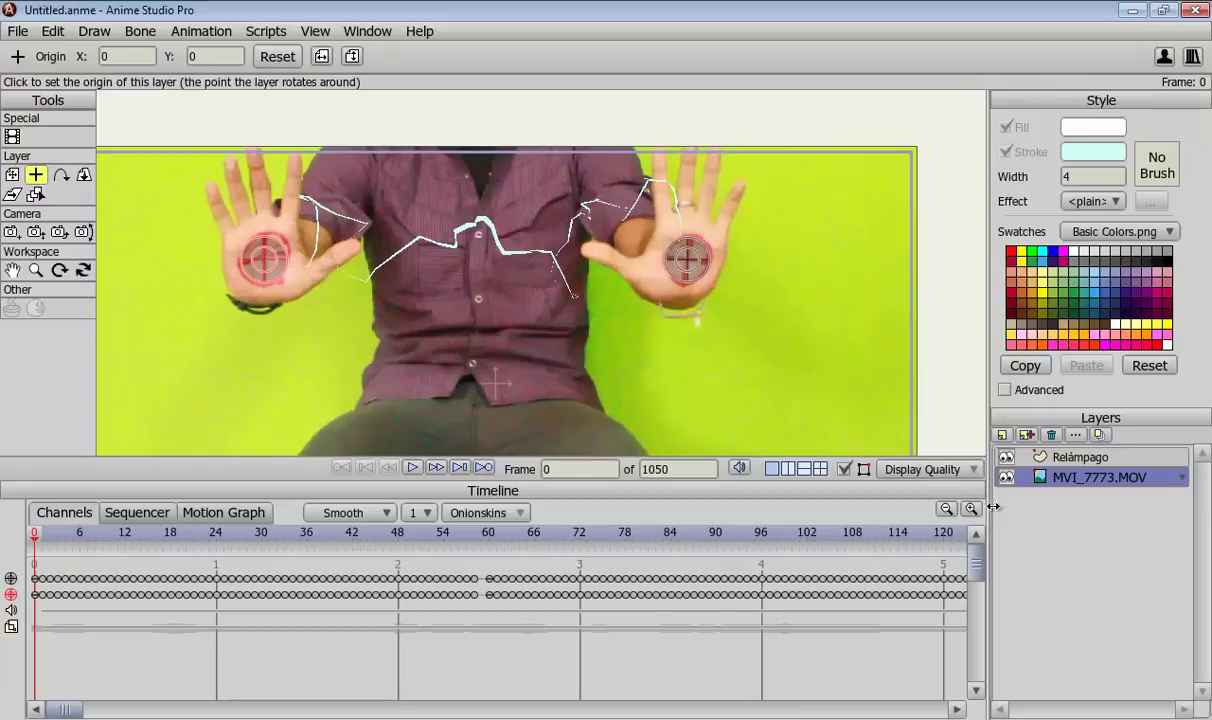
left_click(1062, 460)
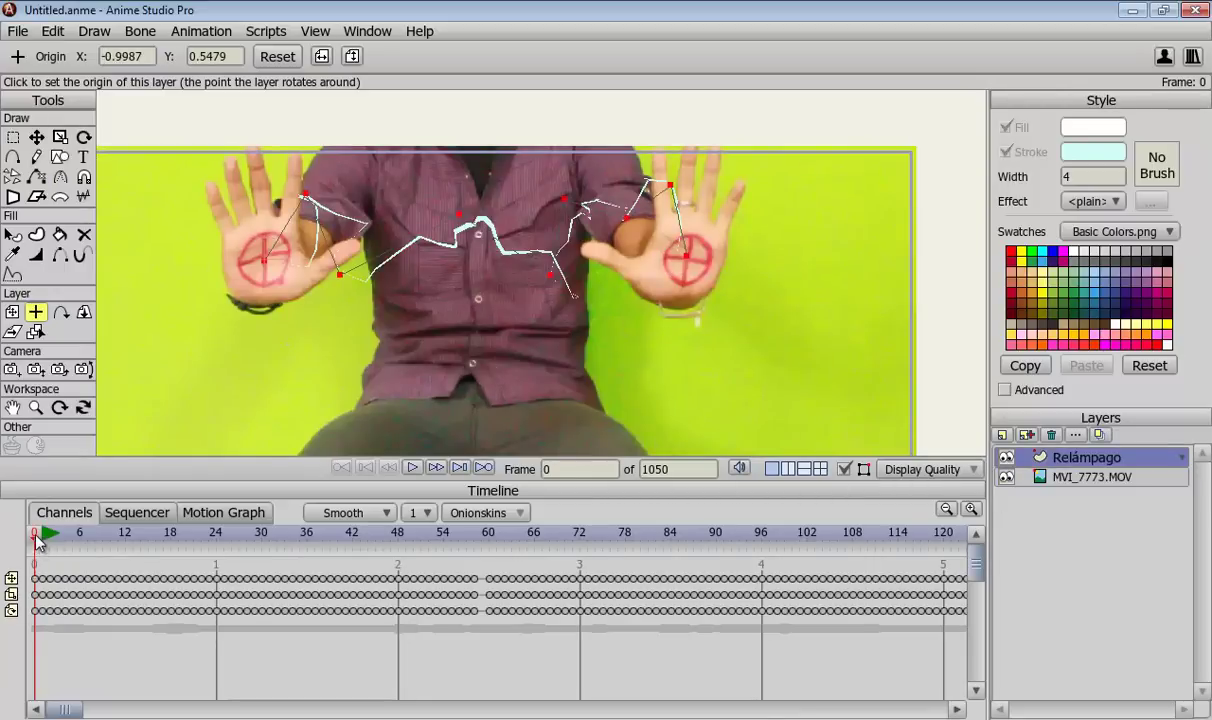
Step: Play the tracked lightning, render a preview at frame 327, and continue playback up to frame 657
left_click(412, 468)
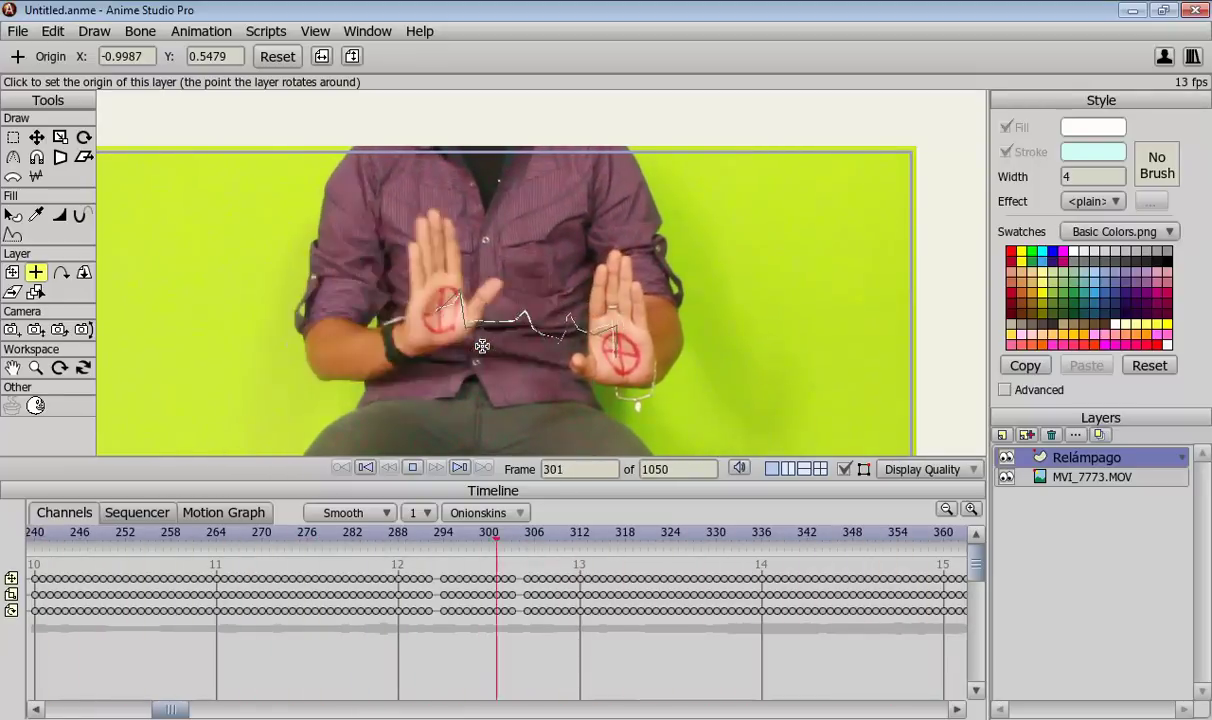
key("ctrl+r")
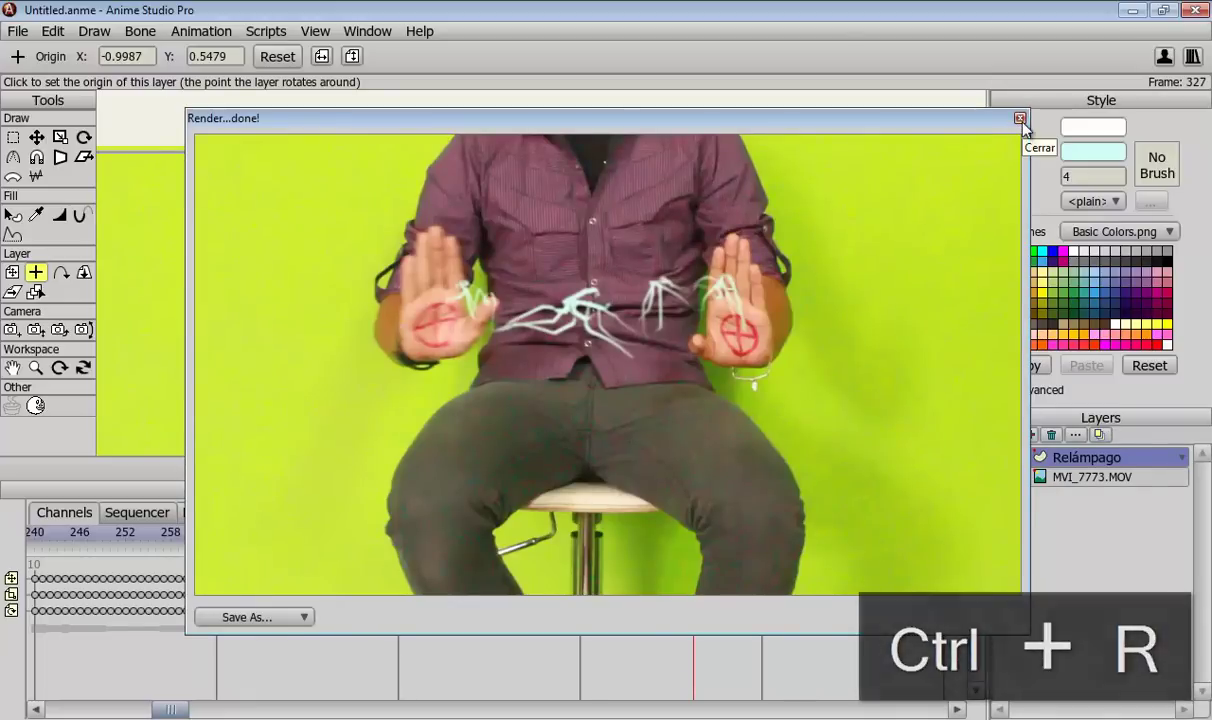
left_click(1019, 119)
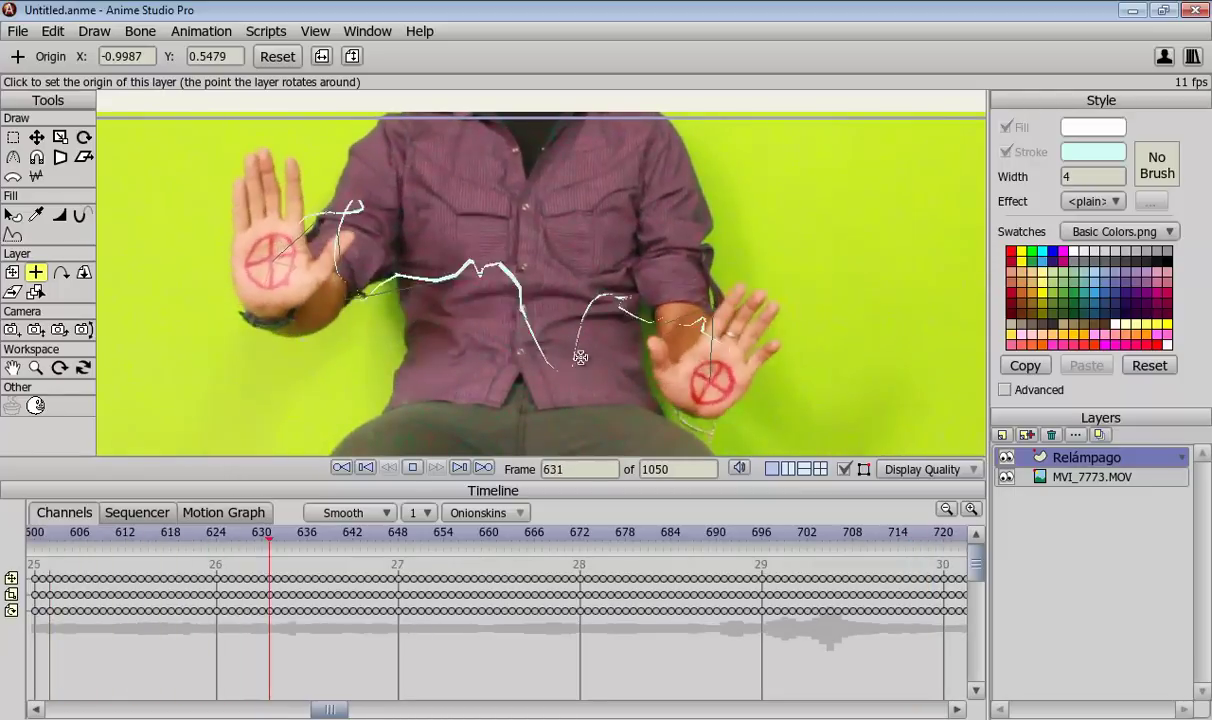
left_click(412, 468)
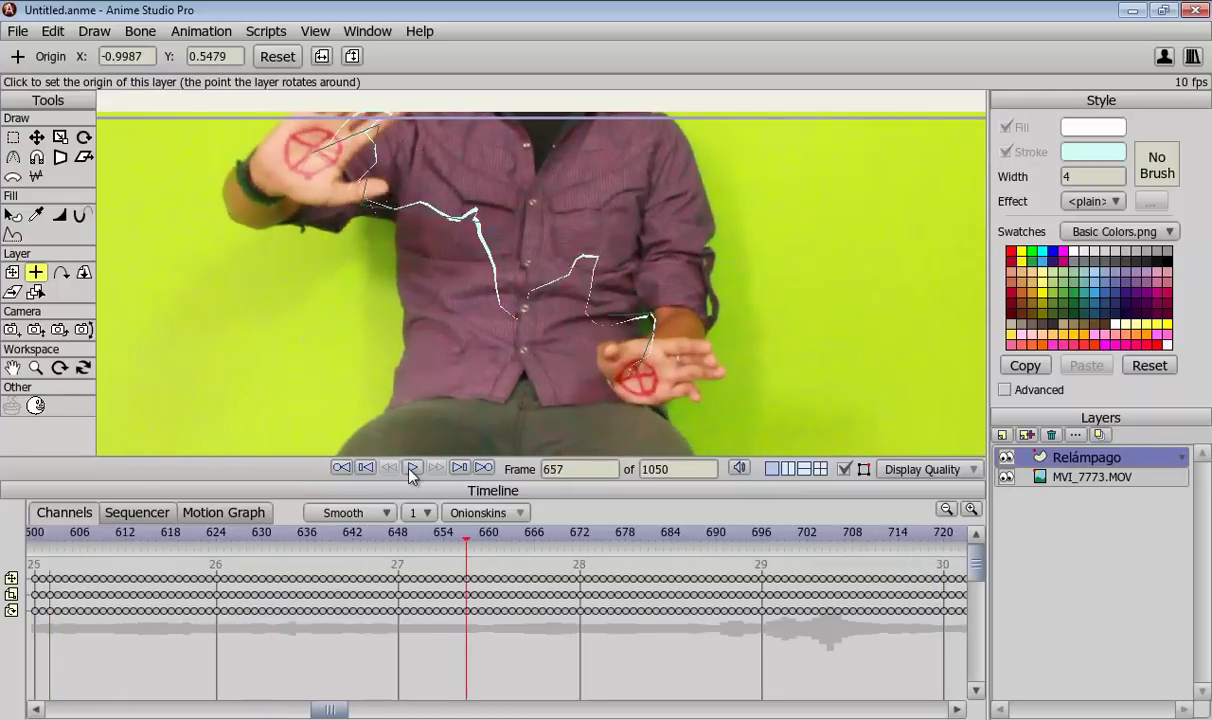
Step: Return to frame 0 and undo the motion tracking of the Relámpago layer
left_click(342, 468)
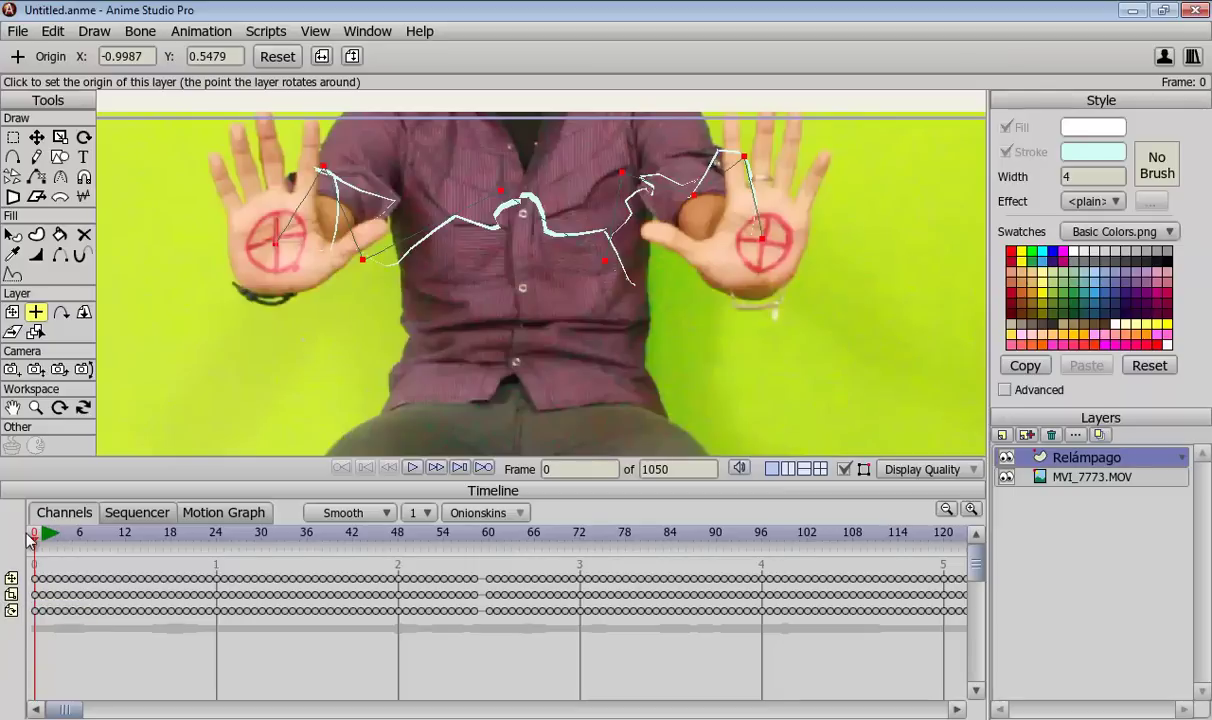
left_click_drag(30, 538, 32, 540)
key("ctrl+z")
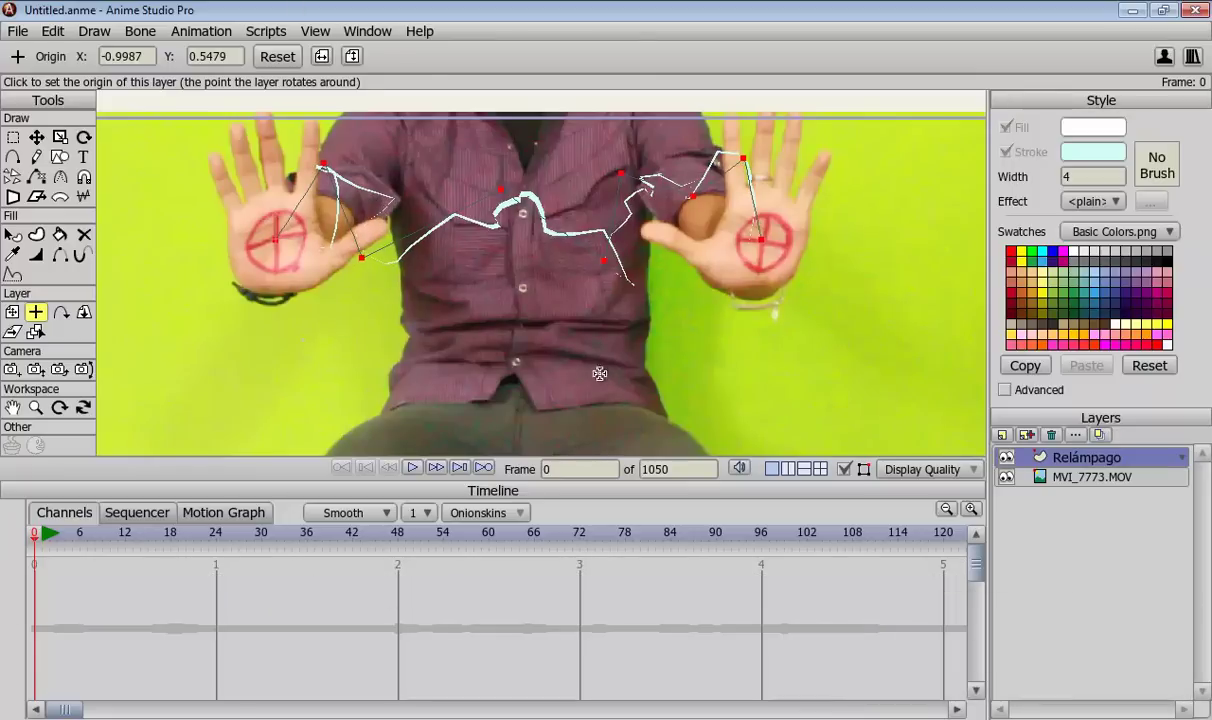
Step: Scale the lightning's points vertically until they form an almost straight line between the two palms
key("s")
left_click_drag(518, 160, 574, 237)
key("t")
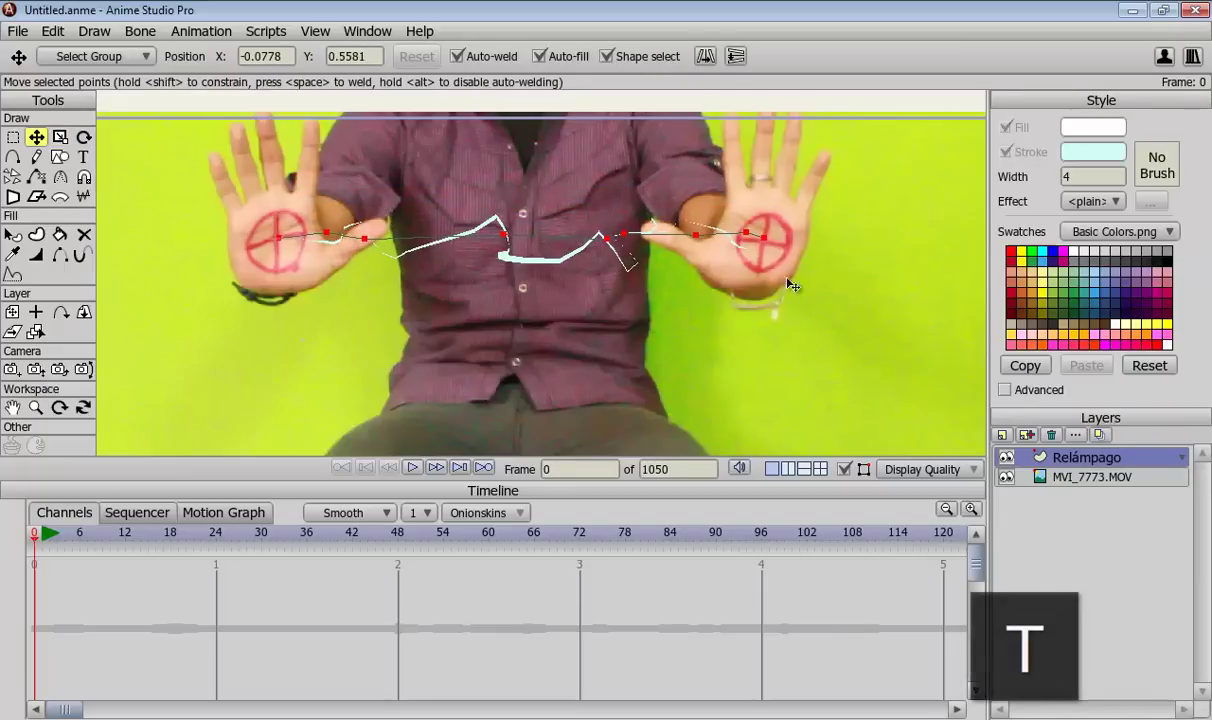
Step: Set the Relámpago layer's noise offset to 100 pixels and scrub the first frames to check the bolt
left_click(1075, 434)
left_click(429, 62)
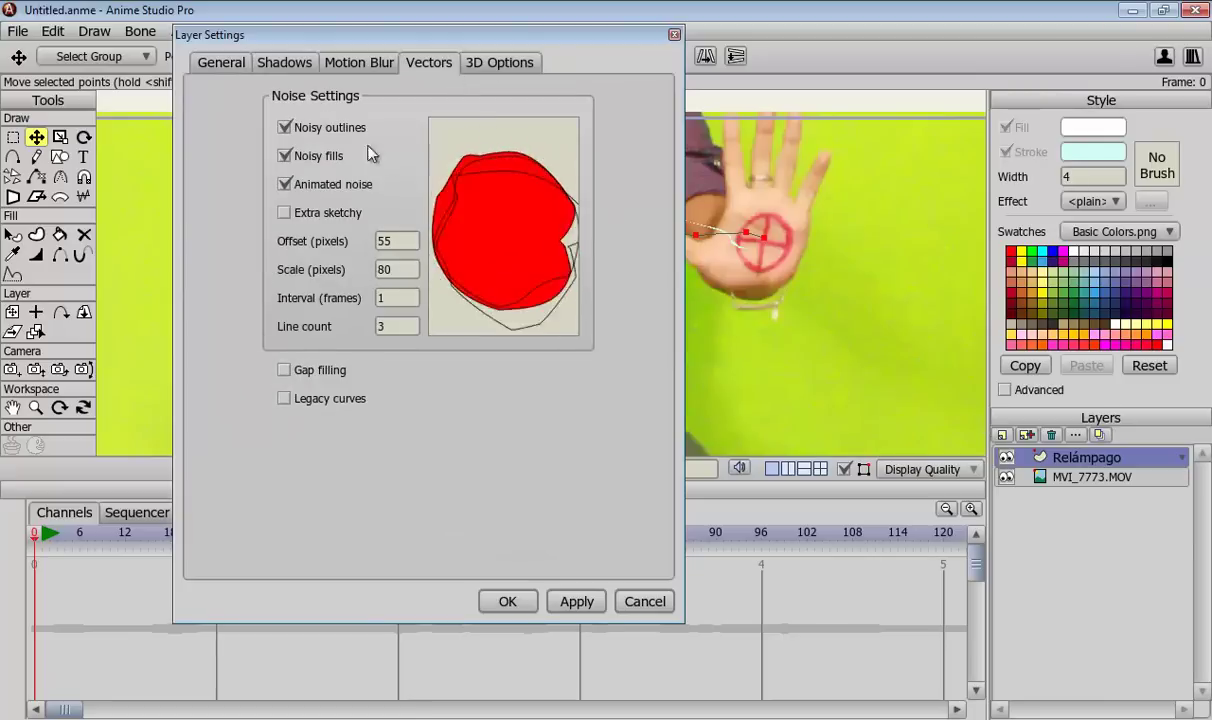
double_click(382, 240)
type("100")
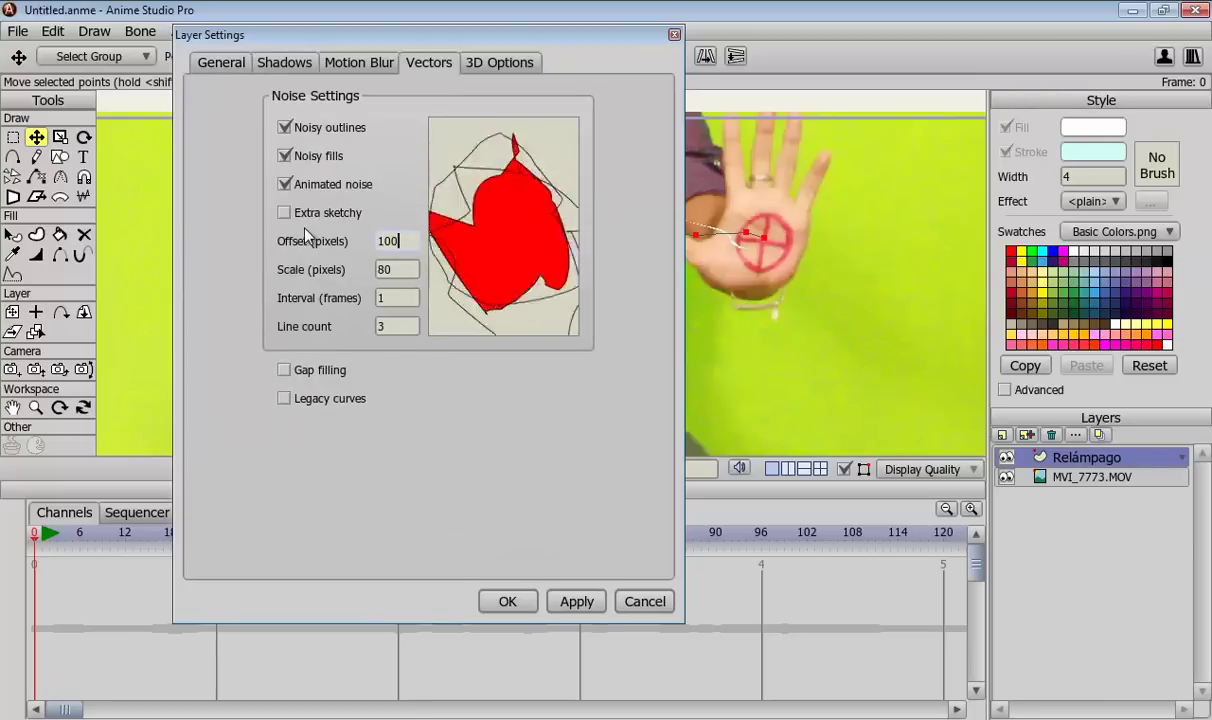
left_click(502, 601)
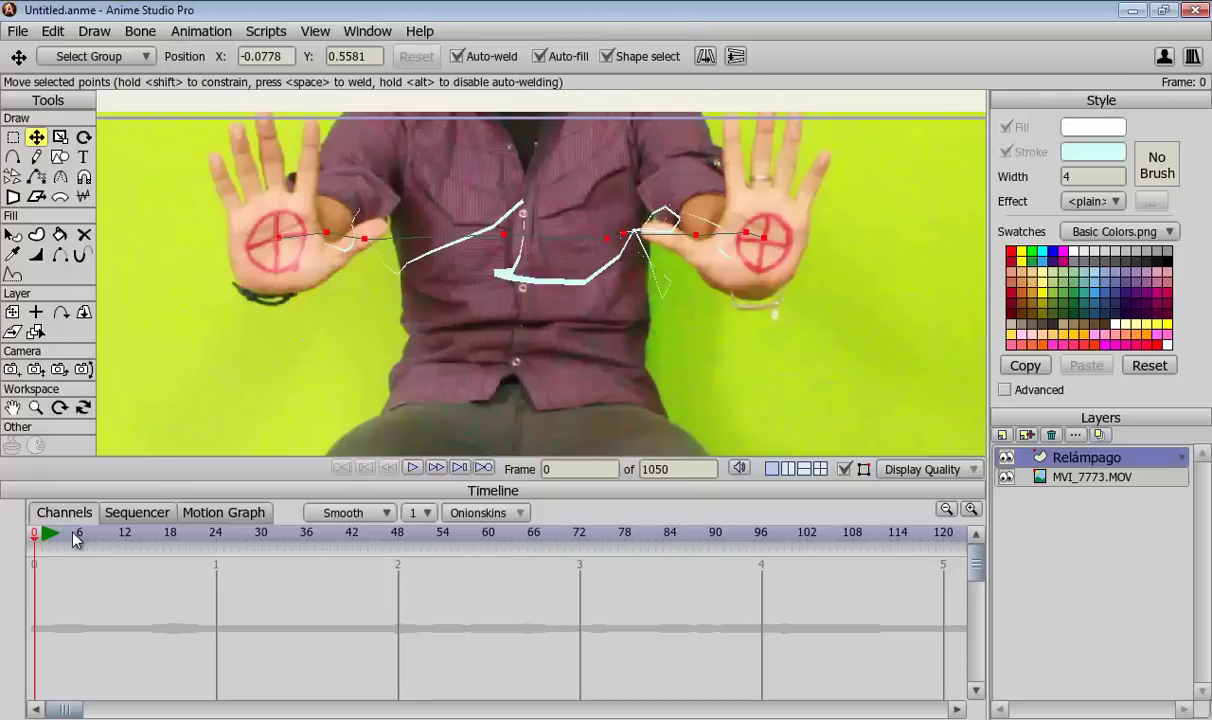
mouse_move(77, 537)
left_mouse_down()
mouse_move(420, 532)
mouse_move(38, 533)
left_mouse_up()
Step: Recolor the lightning bolt's soft-edged stroke to red and render a preview of frame 0
left_click(1005, 390)
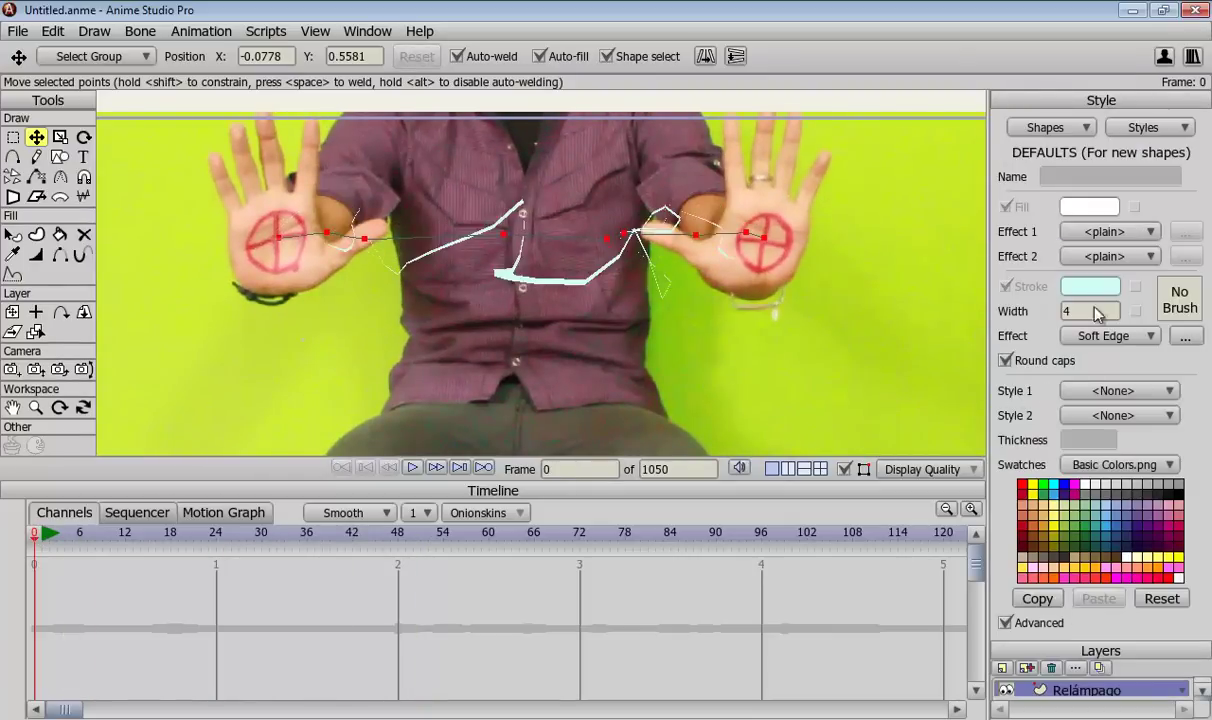
left_click(1116, 286)
left_click(705, 250)
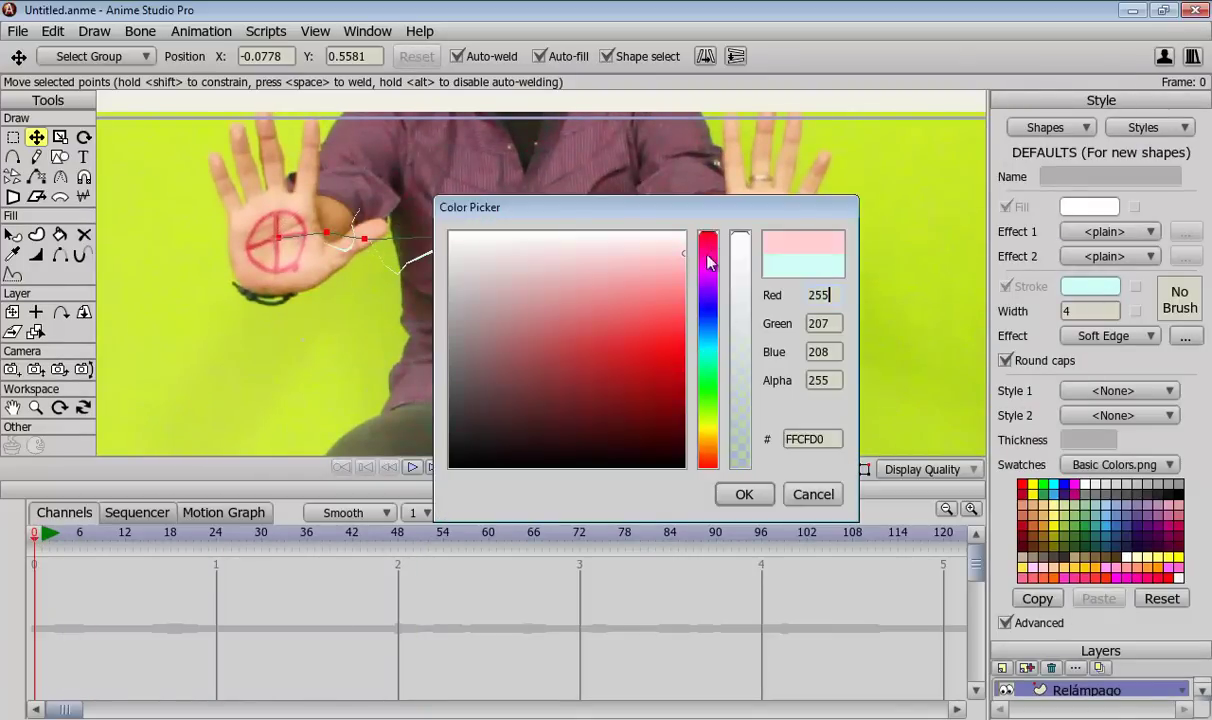
mouse_move(684, 284)
left_mouse_down()
mouse_move(655, 352)
mouse_move(652, 333)
mouse_move(590, 352)
mouse_move(643, 356)
left_mouse_up()
left_click(744, 494)
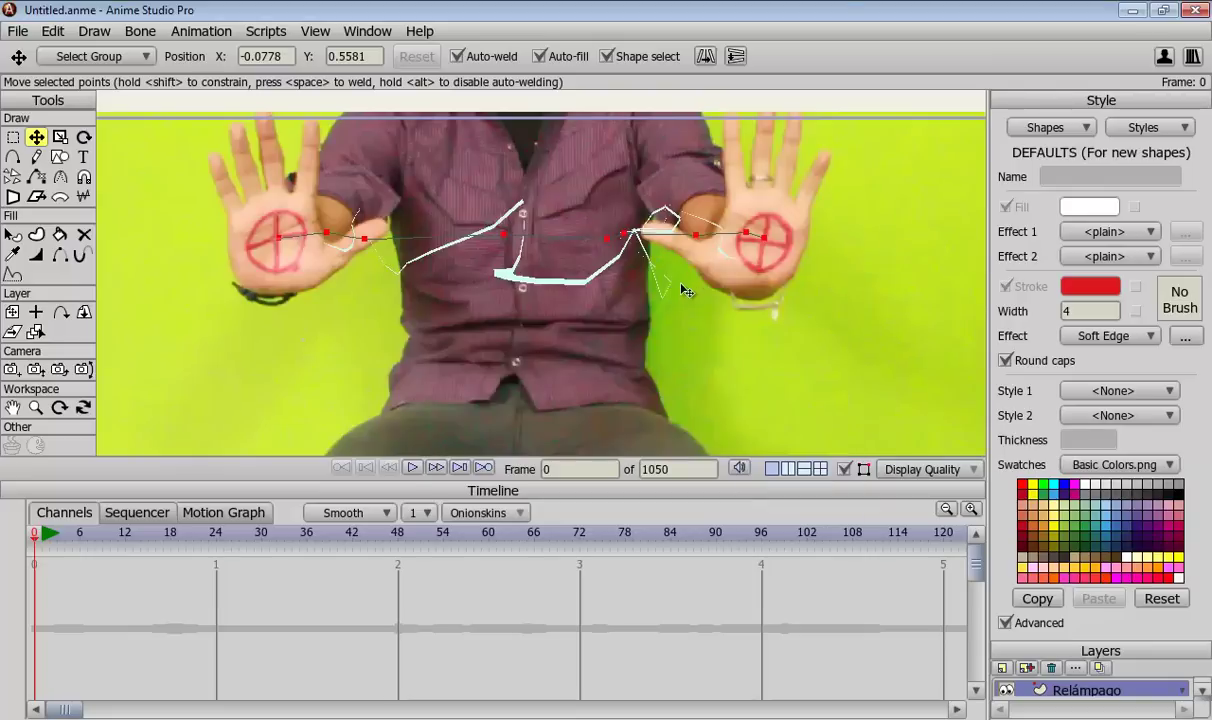
key("p")
left_click(559, 241)
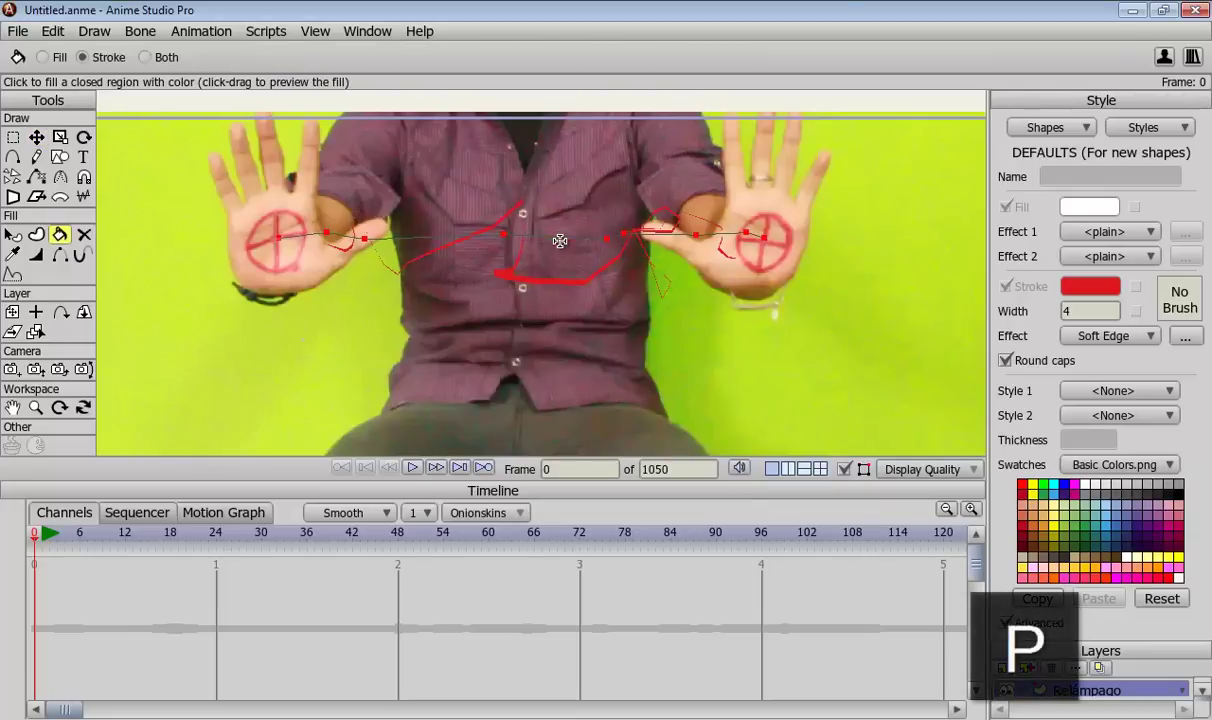
key("ctrl+r")
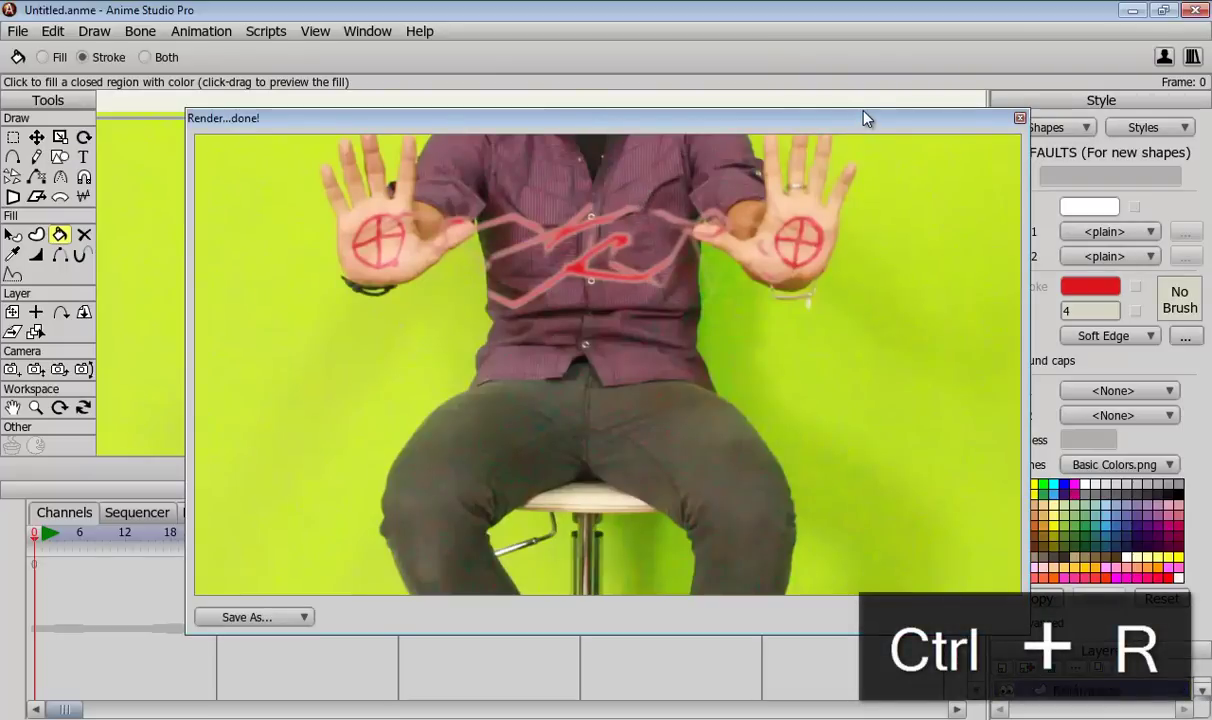
Step: Close the render preview and hide the advanced style options
left_click(1019, 118)
scroll(468, 374, "down", 2)
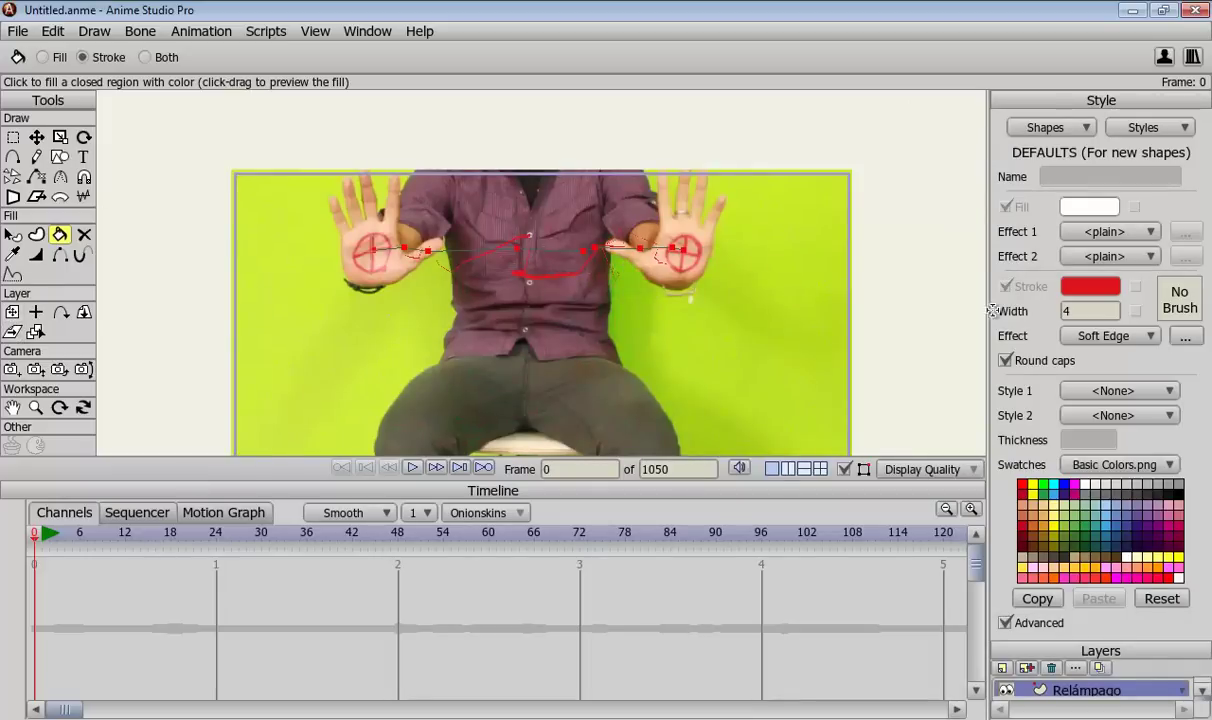
left_click(1025, 622)
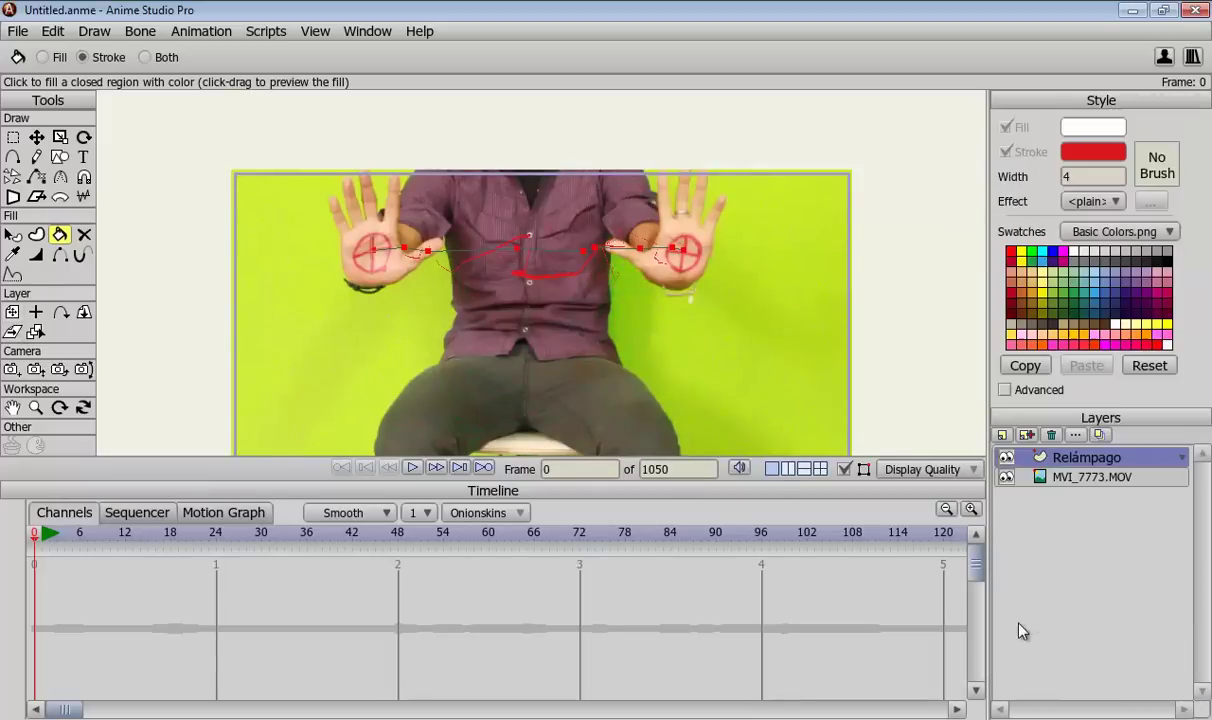
Step: Track the Relámpago layer to MVI_7773.MOV with Derecha as primary and Izquierda as secondary tracking point, with angle and scale enabled
left_click(224, 33)
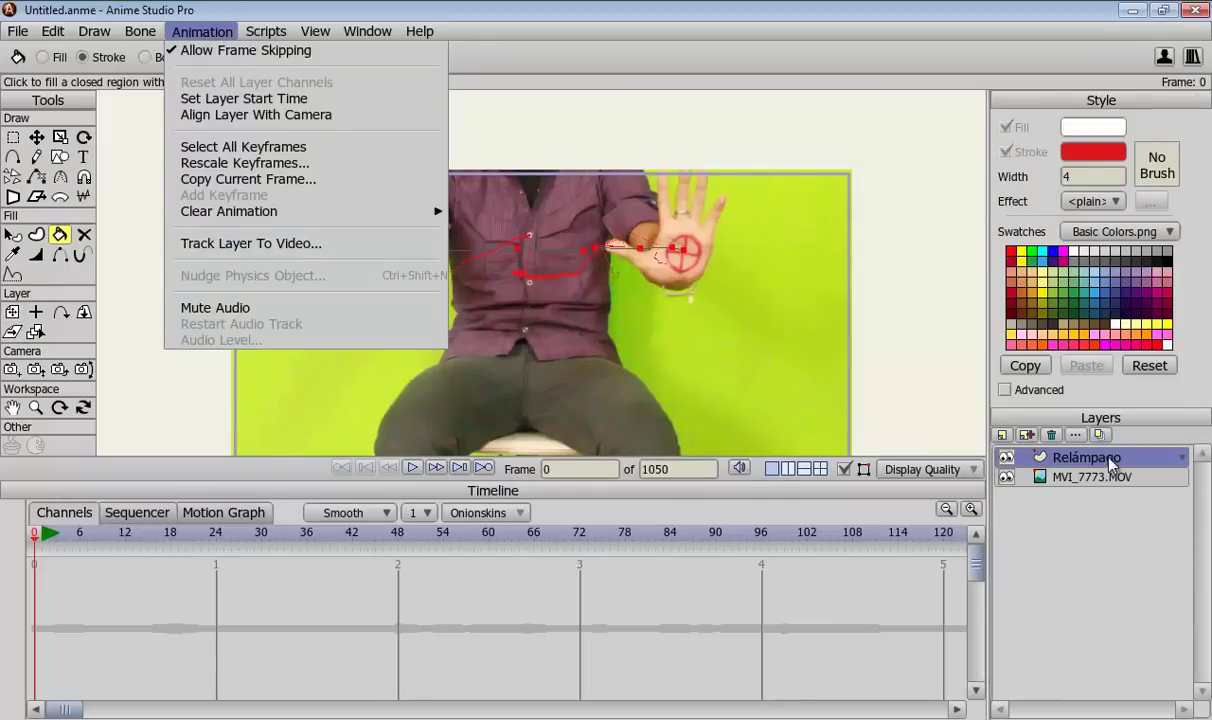
left_click(252, 244)
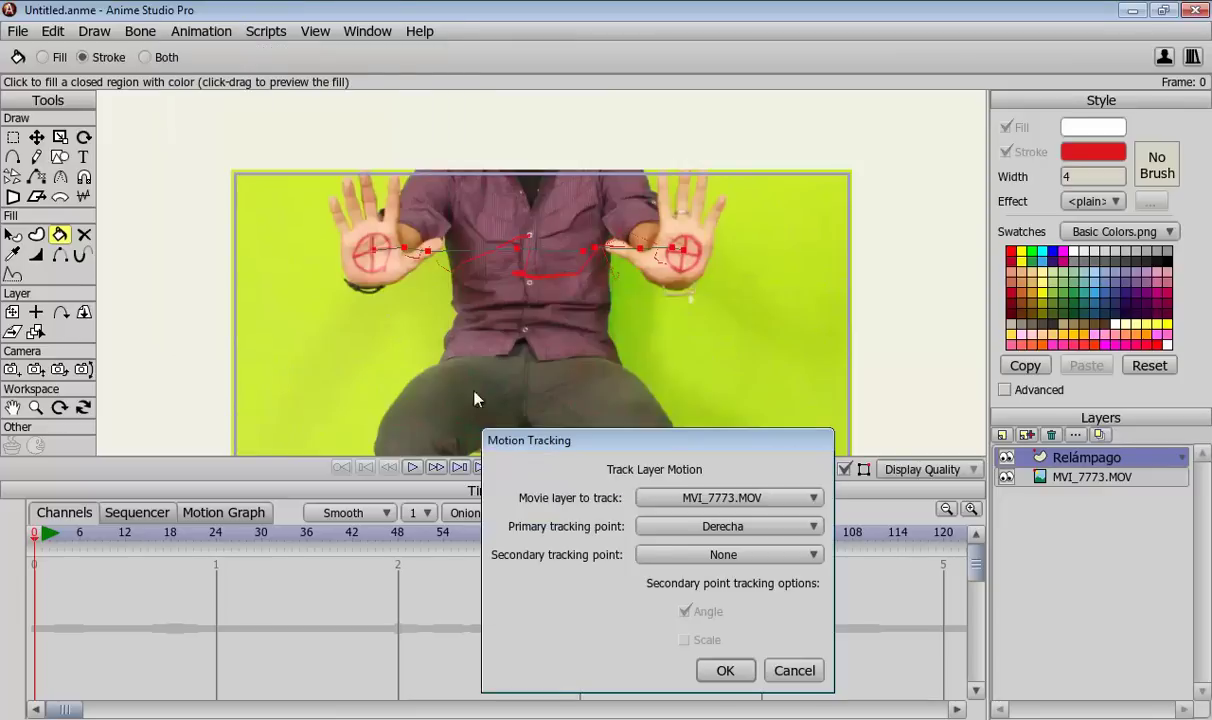
left_click(733, 556)
left_click(680, 642)
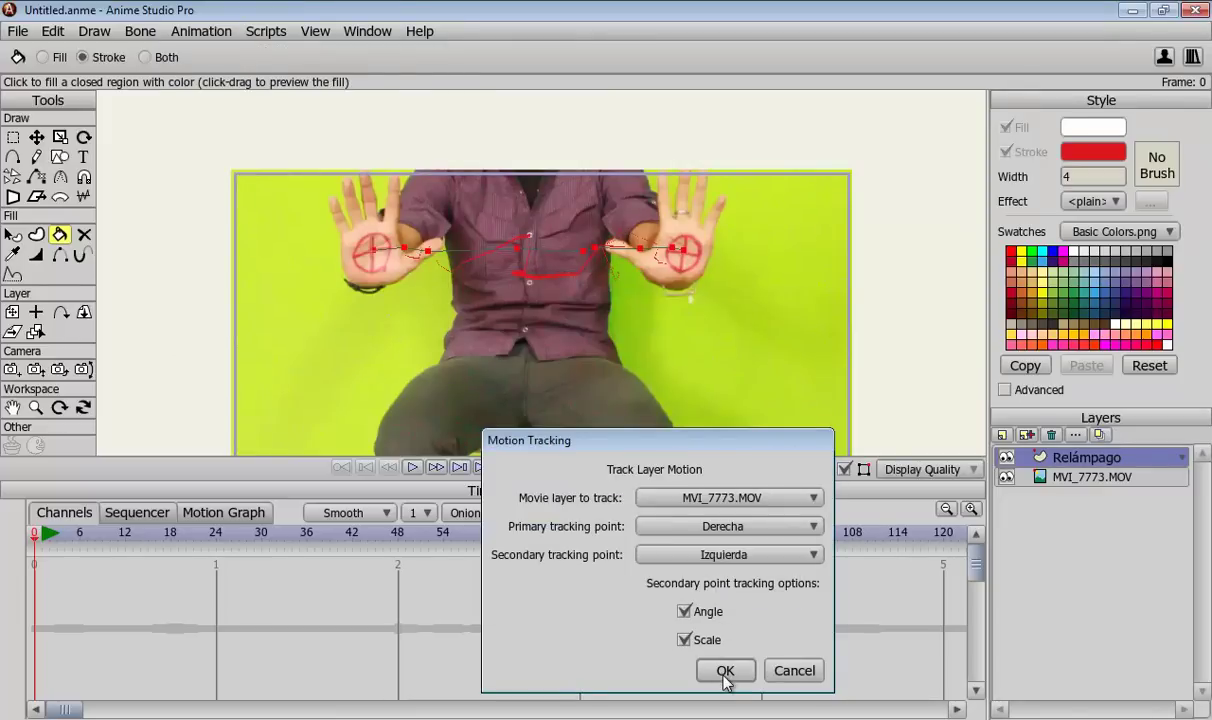
left_click(724, 670)
Step: Move to frame 59 and render a preview of the tracked lightning bolt, closing it when checked
left_click_drag(92, 545, 481, 562)
key("ctrl+r")
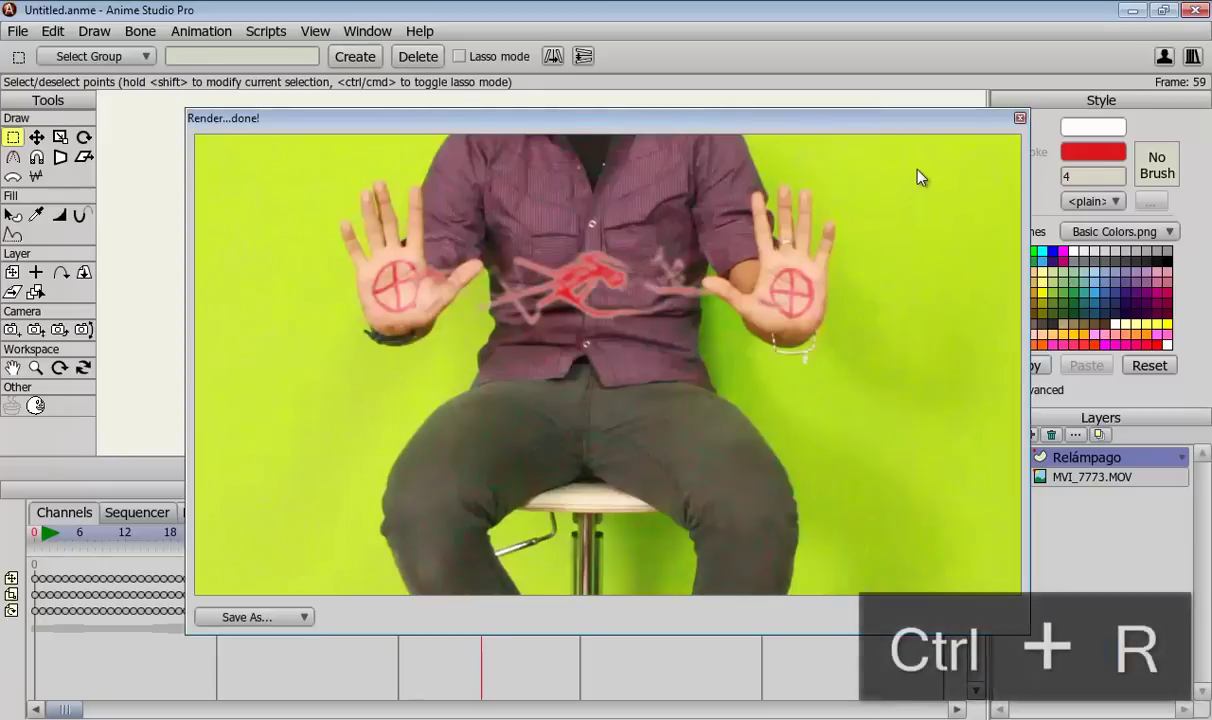
left_click(1020, 119)
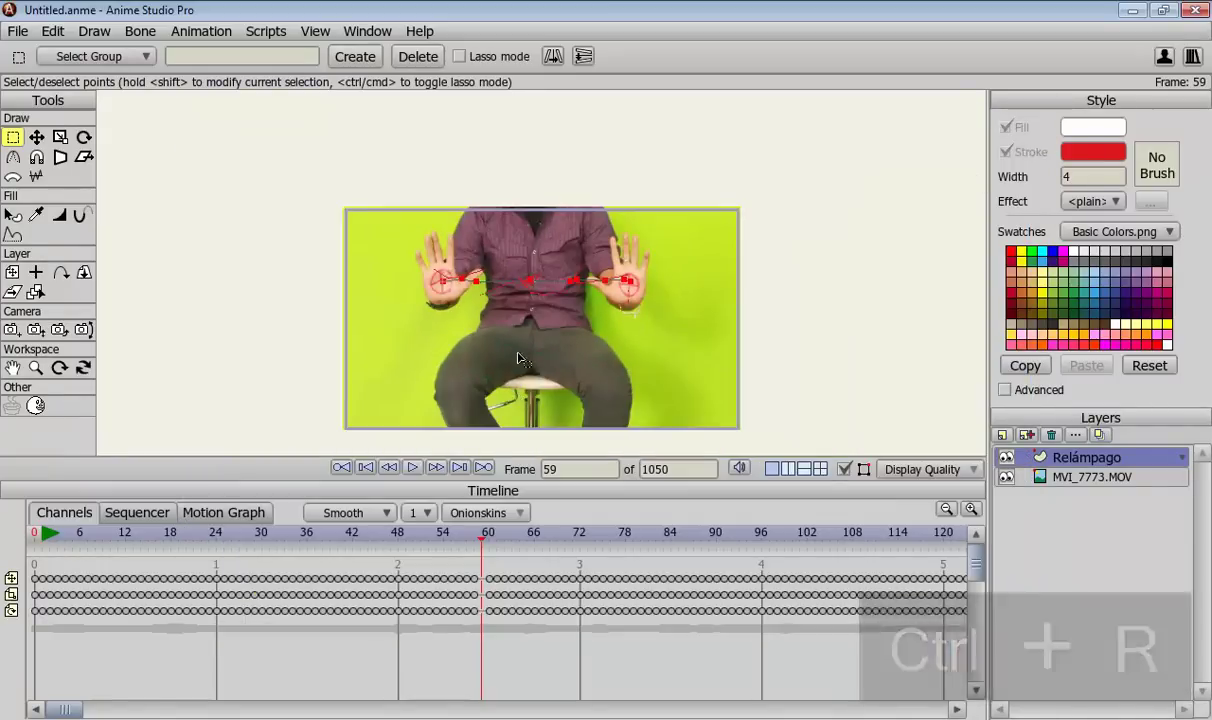
Step: Shrink the timeline area to give the canvas more height and fit the whole video frame in view
scroll(519, 420, "up", 3)
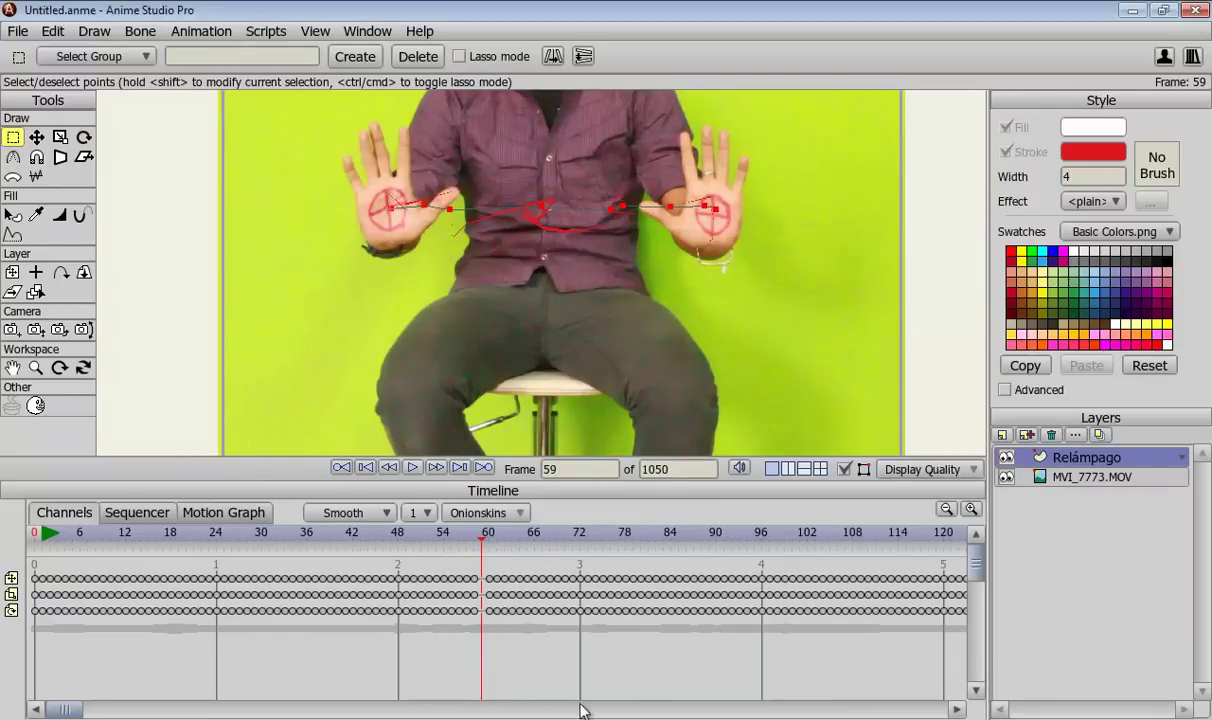
left_click_drag(645, 487, 655, 573)
scroll(628, 362, "down", 2)
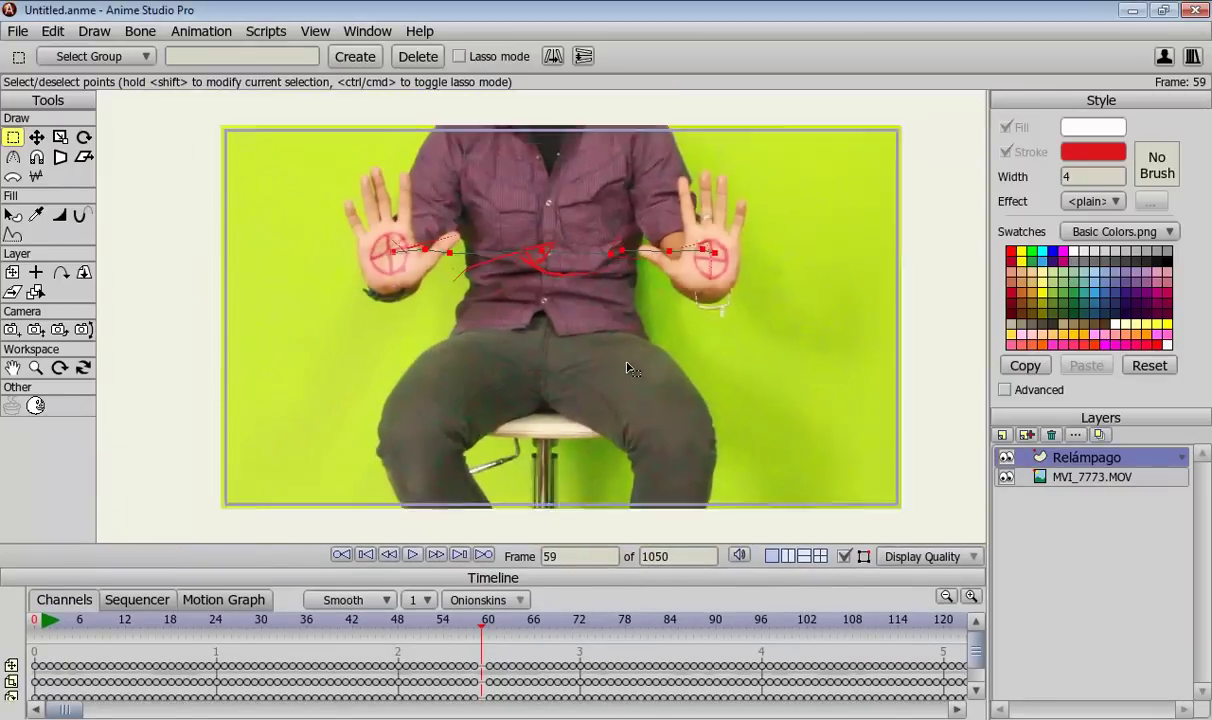